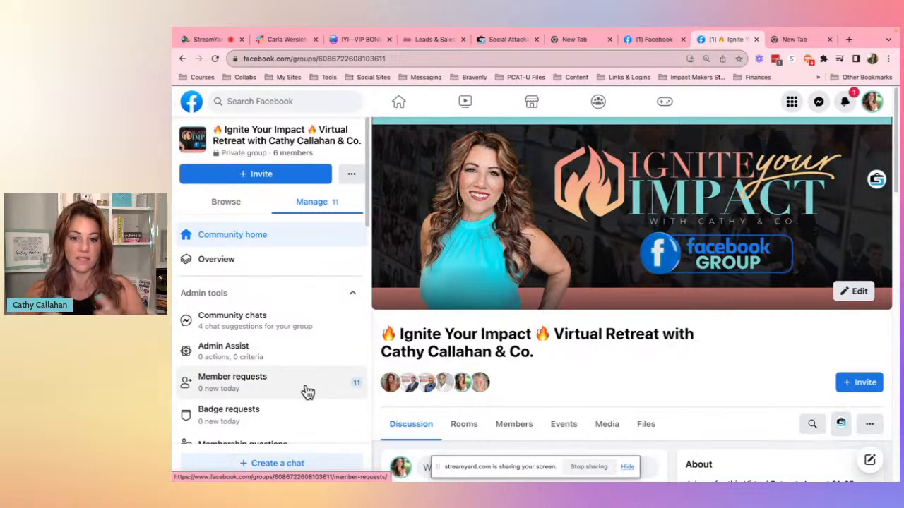
- Review the Ignite Your Impact group's community home and admin tools, dismissing the new notification
{"action": "scroll", "coordinate": [548, 304], "scroll_direction": "down", "scroll_amount": 2}
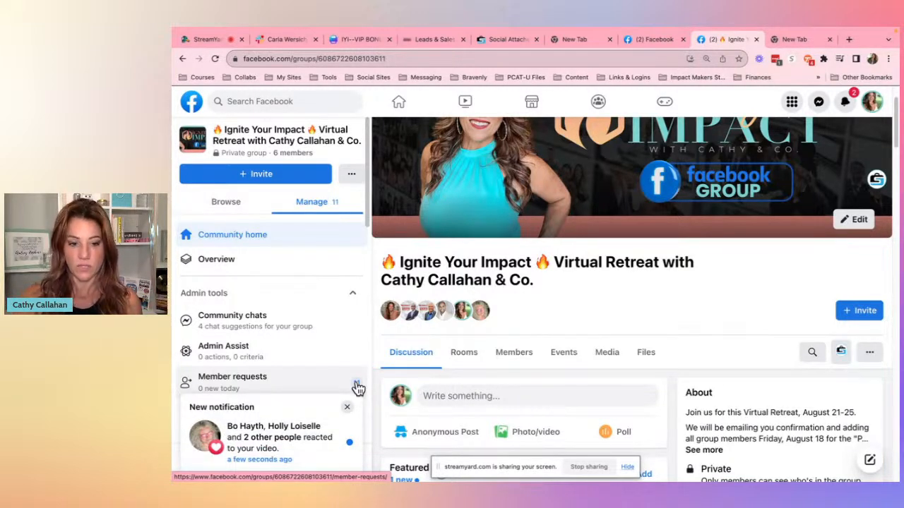
{"action": "left_click", "coordinate": [347, 407]}
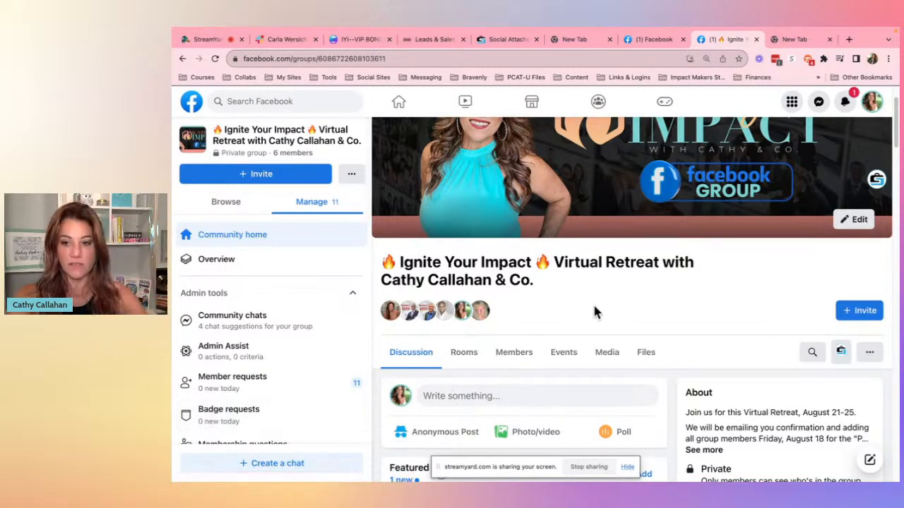
{"action": "scroll", "coordinate": [593, 307], "scroll_direction": "up", "scroll_amount": 1}
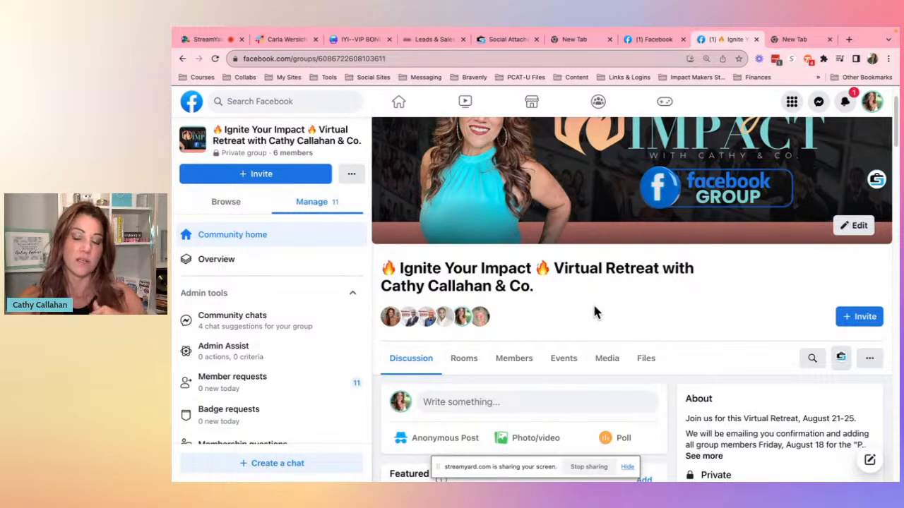
{"action": "scroll", "coordinate": [594, 312], "scroll_direction": "down", "scroll_amount": 3}
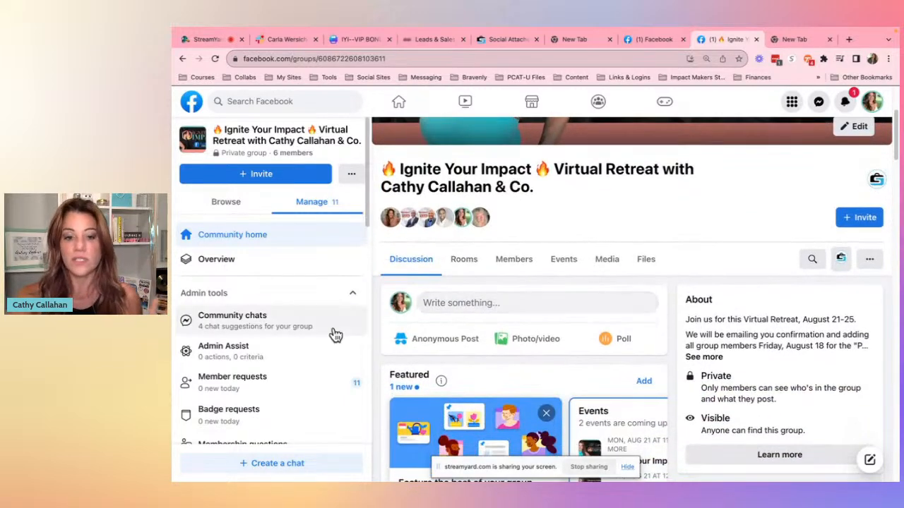
{"action": "scroll", "coordinate": [547, 215], "scroll_direction": "up", "scroll_amount": 5}
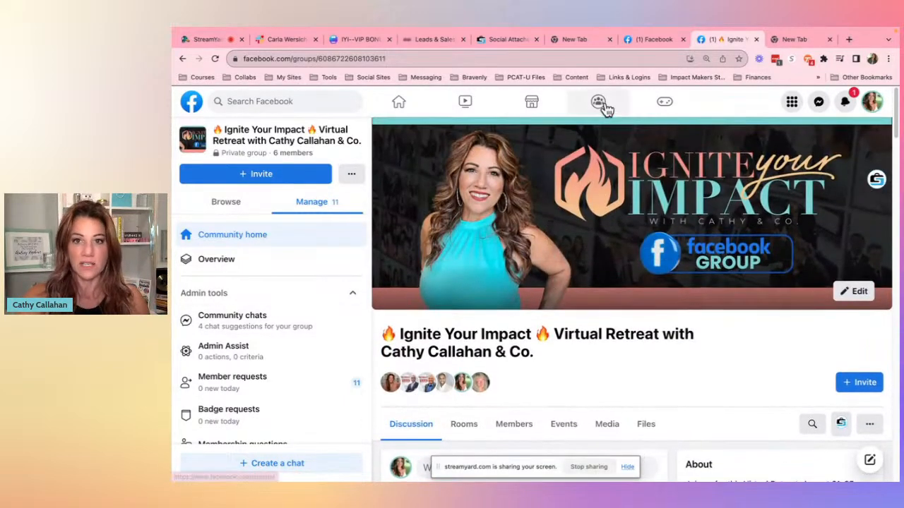
- In the other Facebook tab, close the video, search Facebook for "soc" and open the Social Sales School For The Woman Entrepreneur group
{"action": "left_click", "coordinate": [673, 40]}
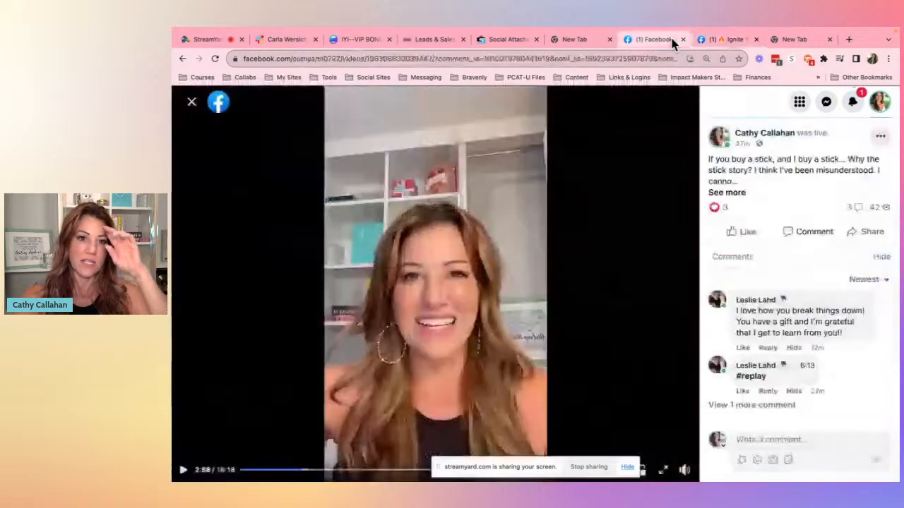
{"action": "left_click", "coordinate": [192, 104]}
{"action": "left_click", "coordinate": [268, 101]}
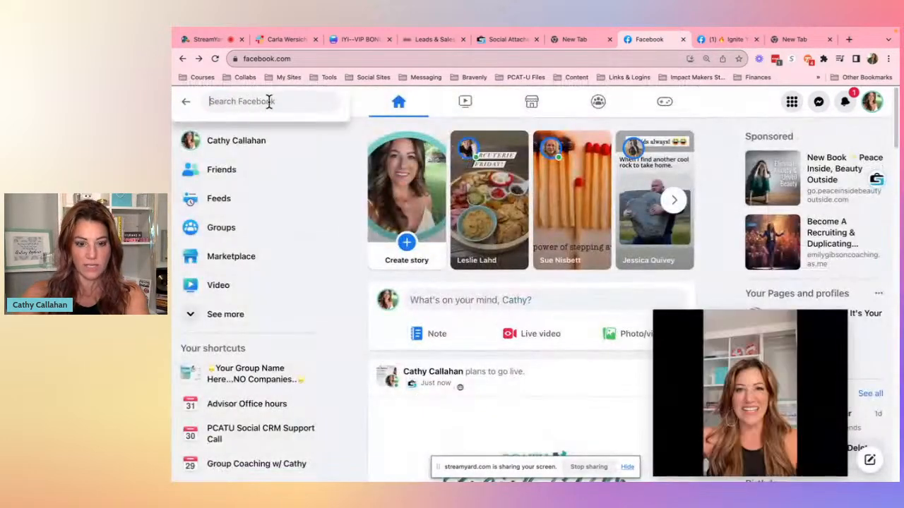
{"action": "type", "text": "soc"}
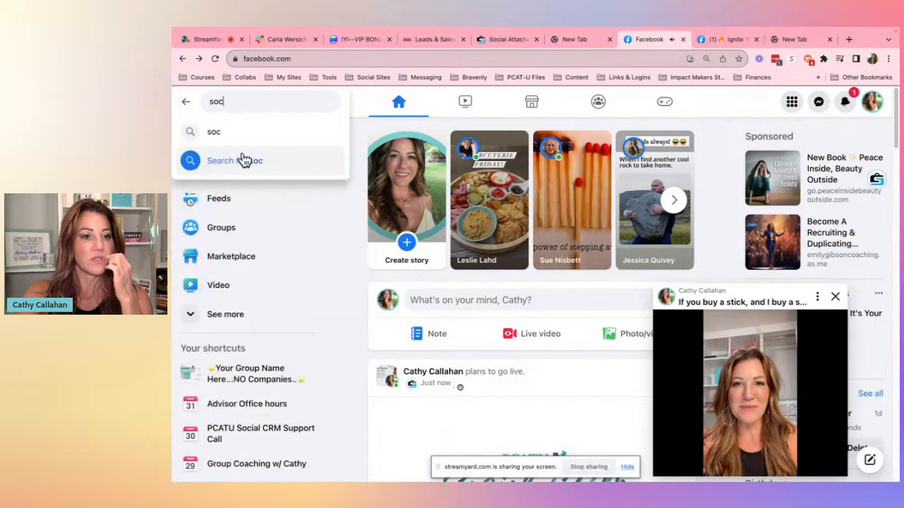
{"action": "left_click", "coordinate": [833, 297]}
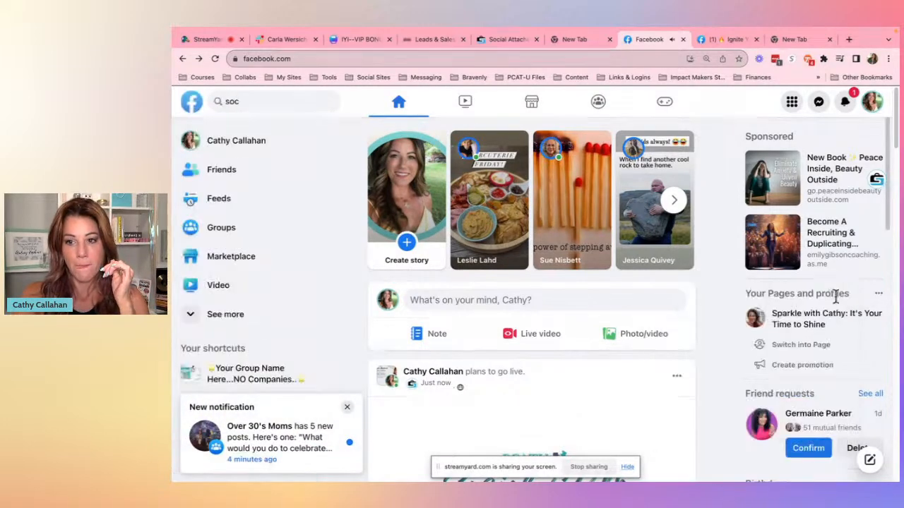
{"action": "left_click", "coordinate": [254, 99]}
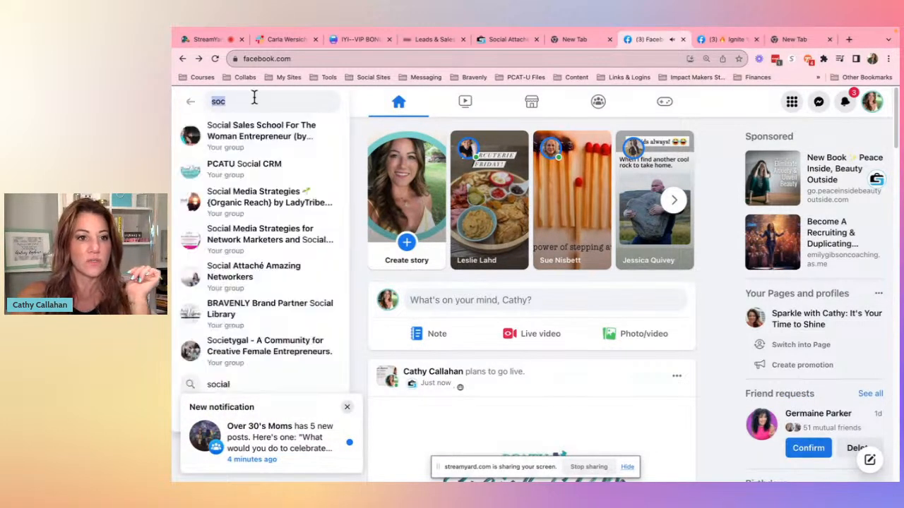
{"action": "left_click", "coordinate": [267, 136]}
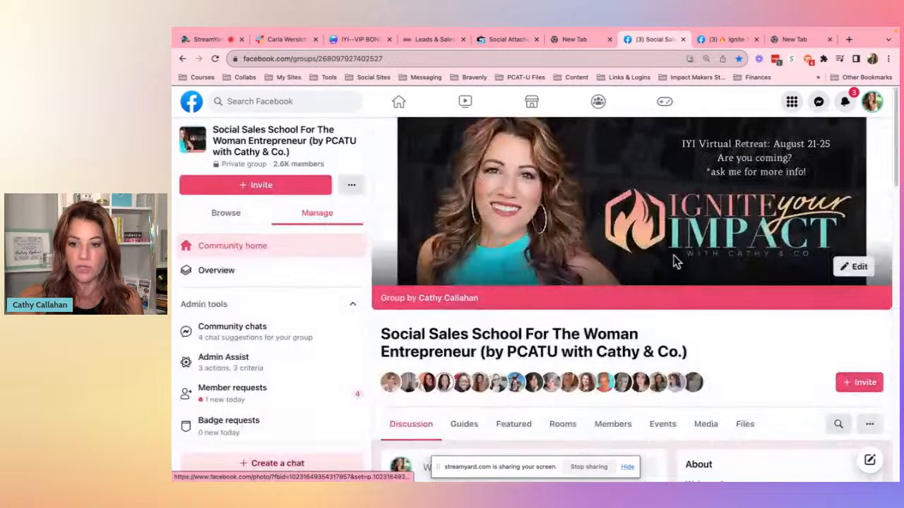
- Examine the Social Sales School group's page header and discussion section
{"action": "scroll", "coordinate": [676, 262], "scroll_direction": "down", "scroll_amount": 1}
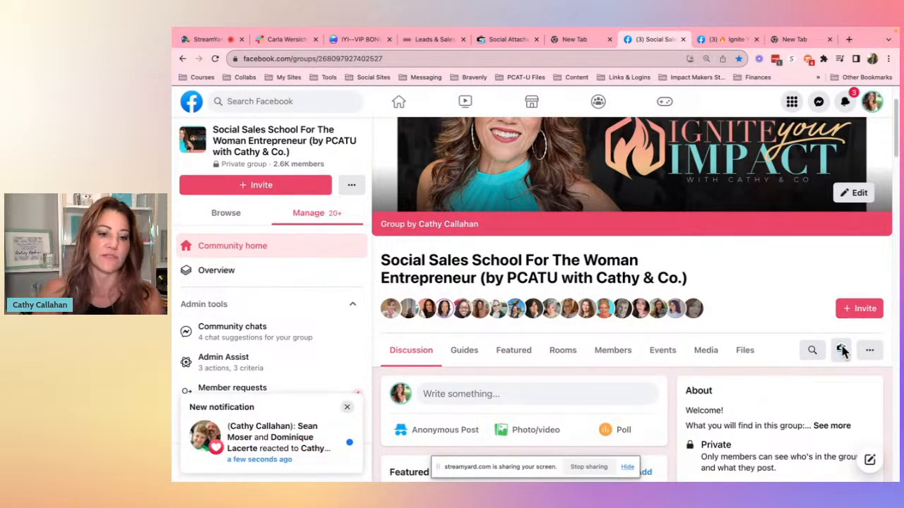
{"action": "scroll", "coordinate": [843, 351], "scroll_direction": "down", "scroll_amount": 1}
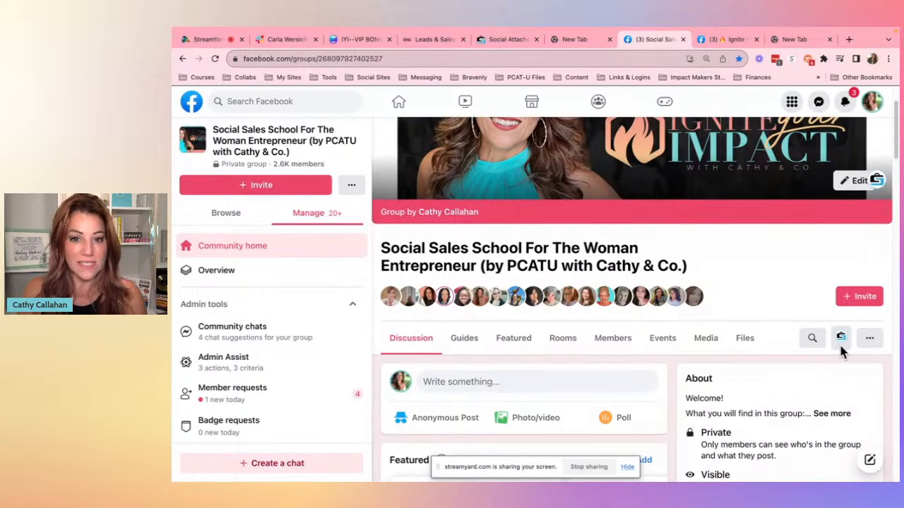
{"action": "mouse_move", "coordinate": [639, 300]}
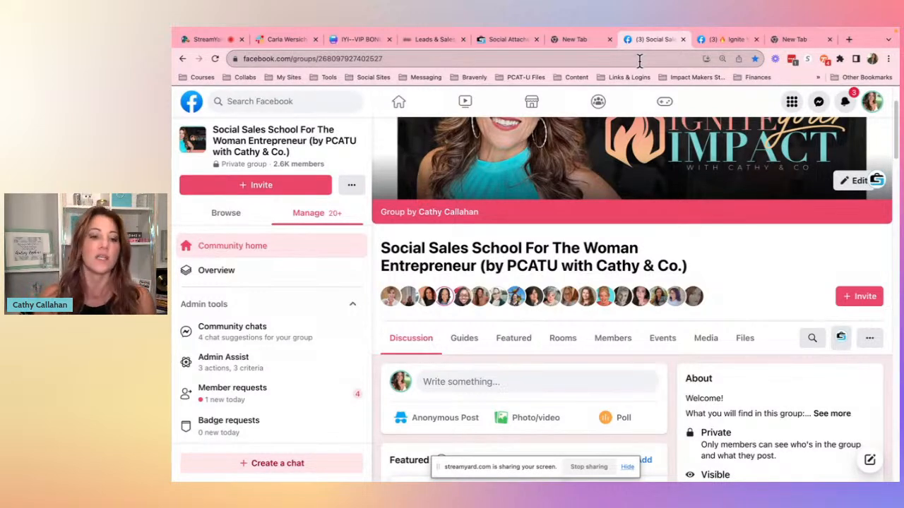
{"action": "scroll", "coordinate": [688, 222], "scroll_direction": "up", "scroll_amount": 3}
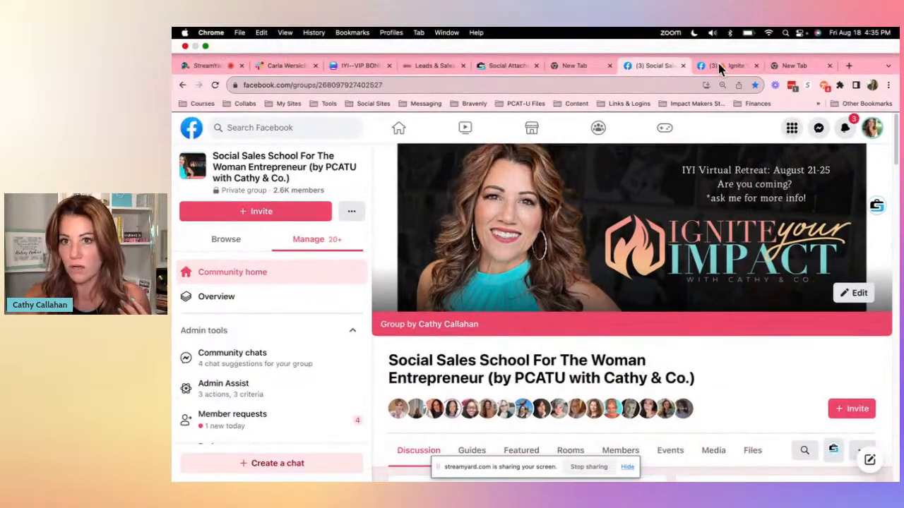
- Return to the Ignite Your Impact group and open its Group settings, moving to the advanced settings section
{"action": "left_click", "coordinate": [718, 63]}
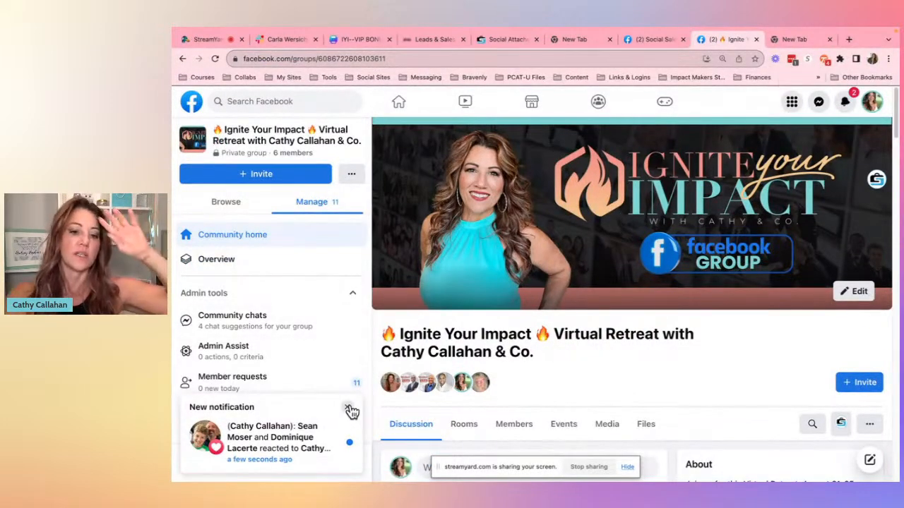
{"action": "left_click", "coordinate": [349, 410]}
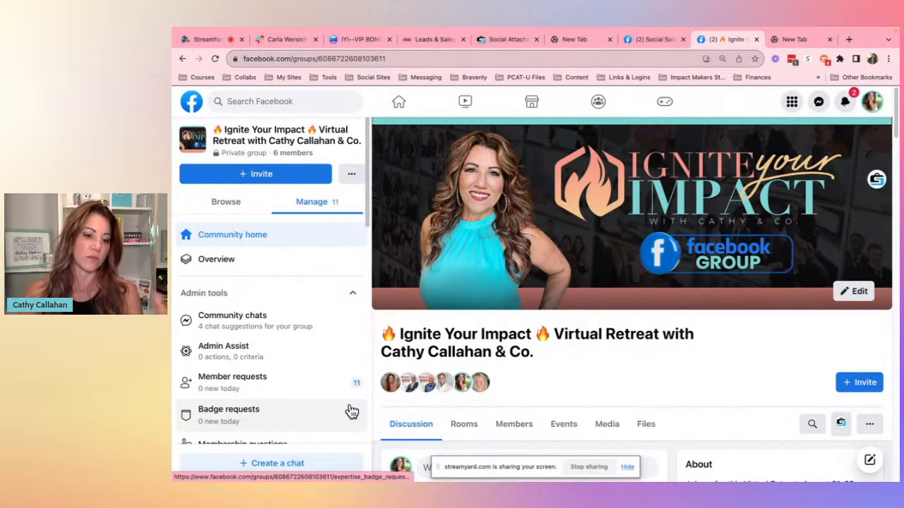
{"action": "scroll", "coordinate": [329, 332], "scroll_direction": "down", "scroll_amount": 10}
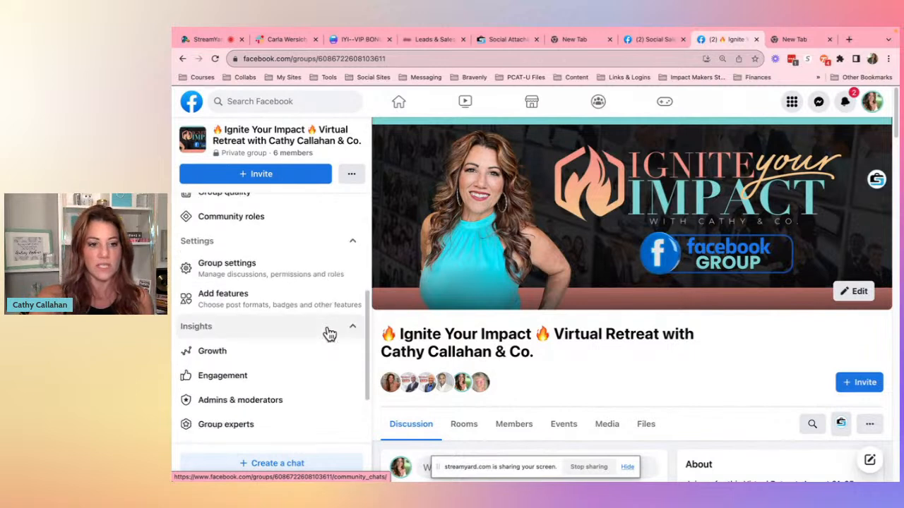
{"action": "scroll", "coordinate": [329, 333], "scroll_direction": "up", "scroll_amount": 2}
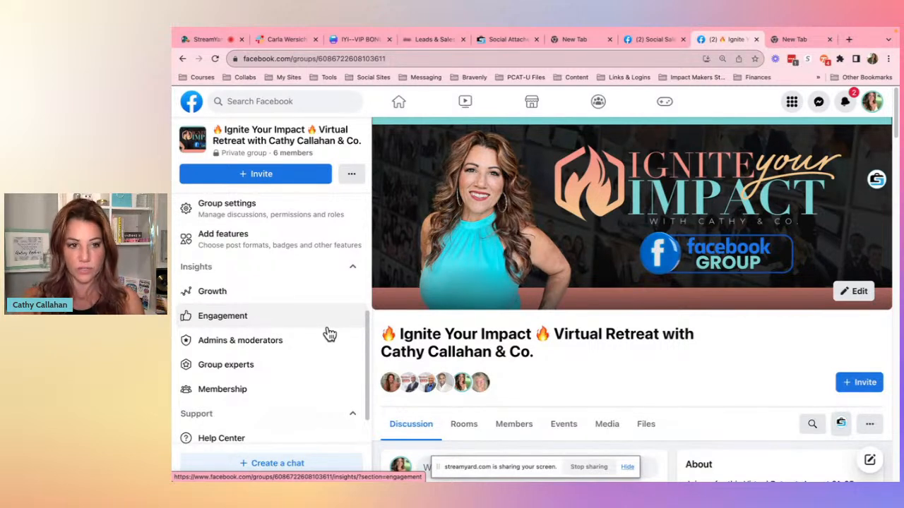
{"action": "left_click", "coordinate": [313, 223]}
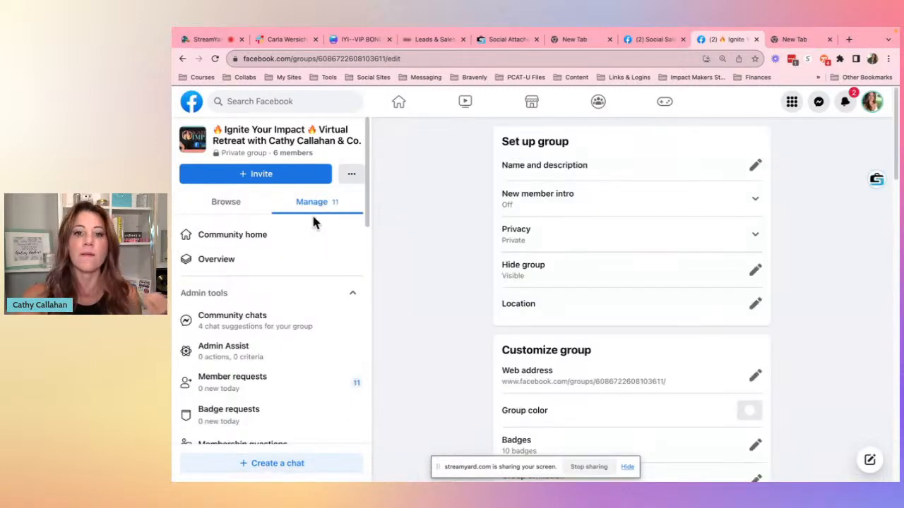
{"action": "scroll", "coordinate": [803, 279], "scroll_direction": "down", "scroll_amount": 5}
{"action": "scroll", "coordinate": [803, 270], "scroll_direction": "down", "scroll_amount": 10}
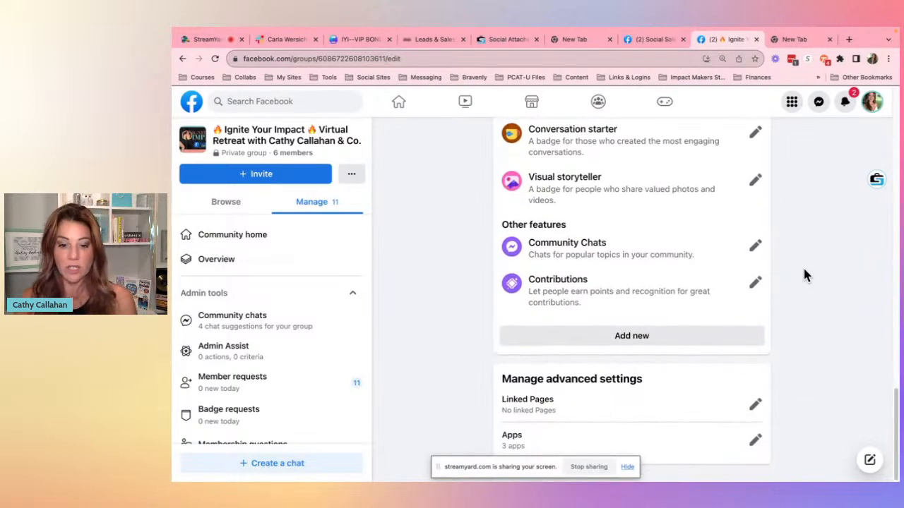
- Start a new Tango capture from the Tango browser extension
{"action": "left_click_drag", "start_coordinate": [469, 471], "coordinate": [468, 483]}
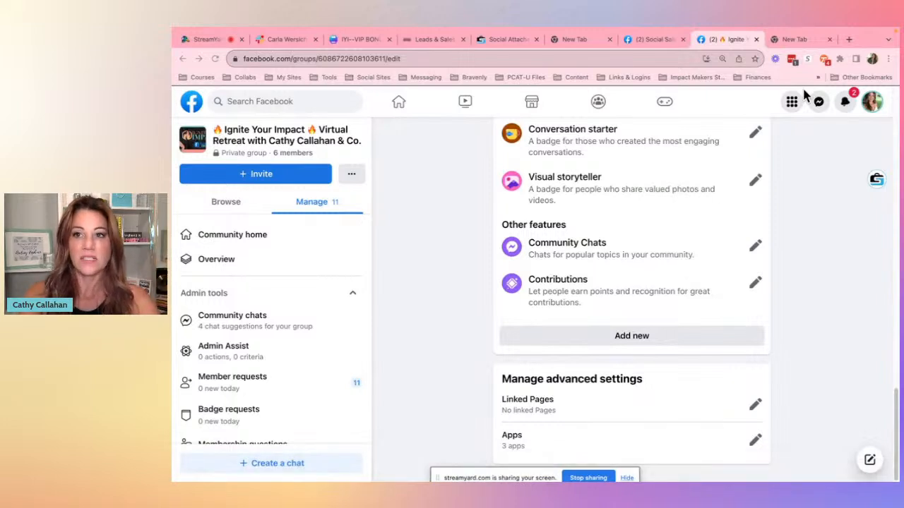
{"action": "left_click", "coordinate": [255, 239]}
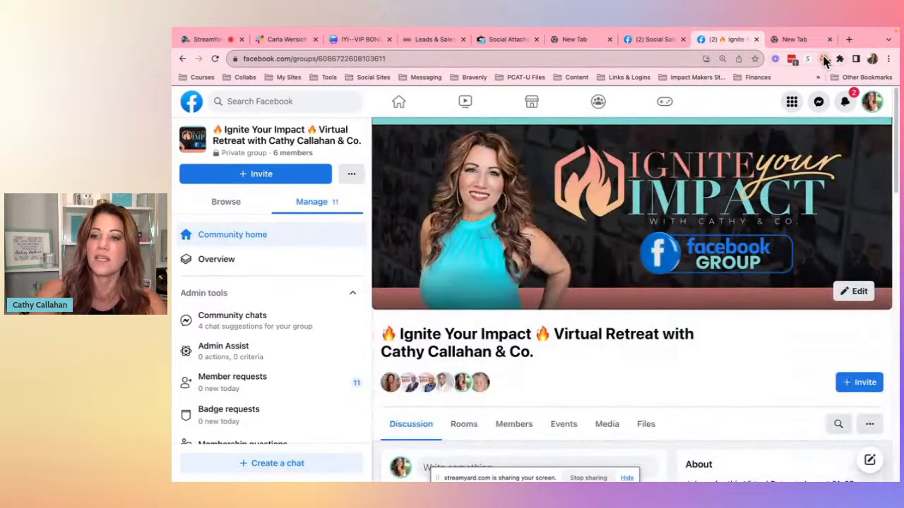
{"action": "left_click", "coordinate": [825, 60]}
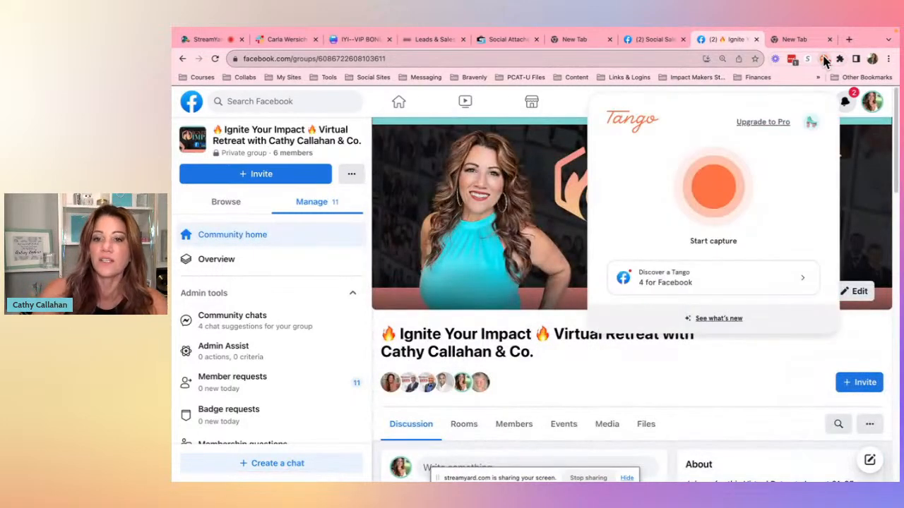
{"action": "left_click", "coordinate": [721, 195]}
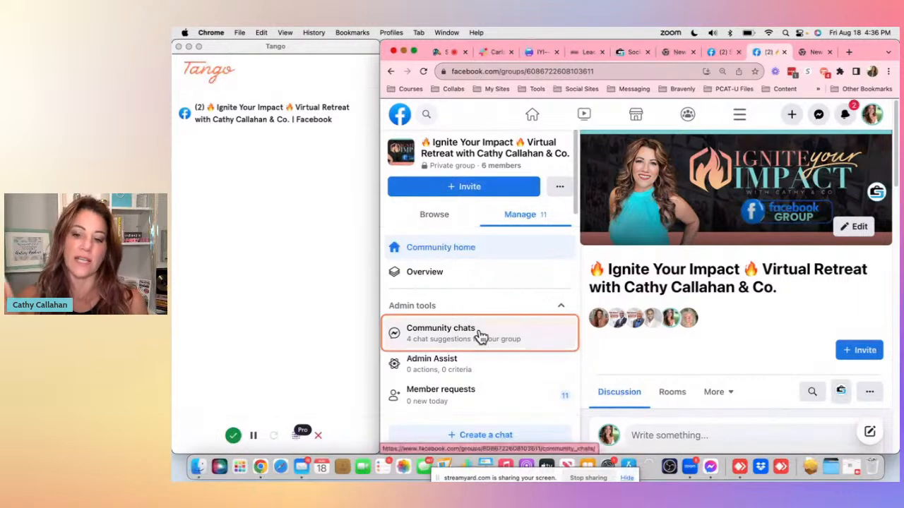
- Open the group's Group settings again and edit the Apps under Manage advanced settings
{"action": "scroll", "coordinate": [500, 301], "scroll_direction": "down", "scroll_amount": 10}
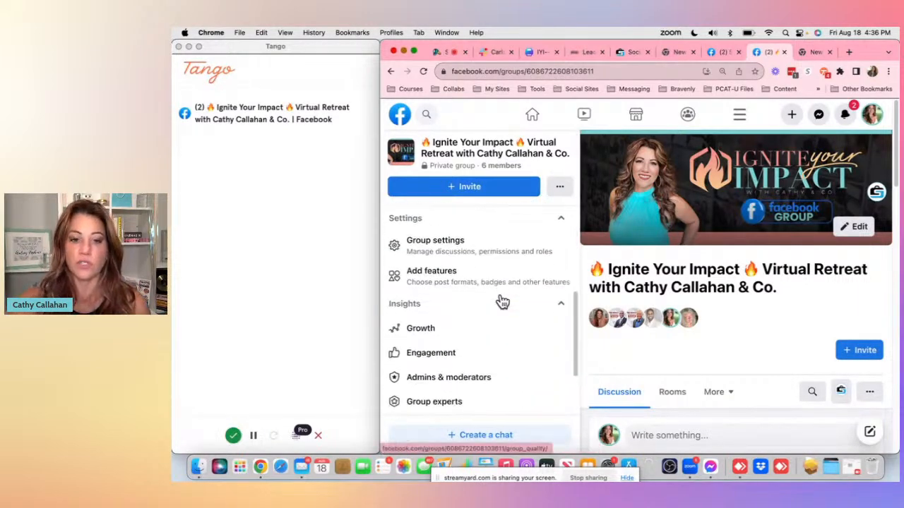
{"action": "scroll", "coordinate": [501, 302], "scroll_direction": "up", "scroll_amount": 5}
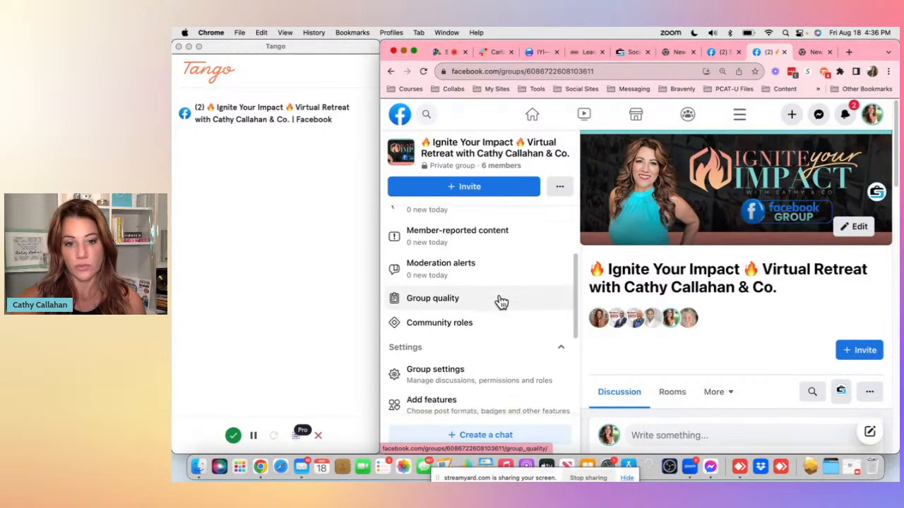
{"action": "left_click", "coordinate": [479, 385]}
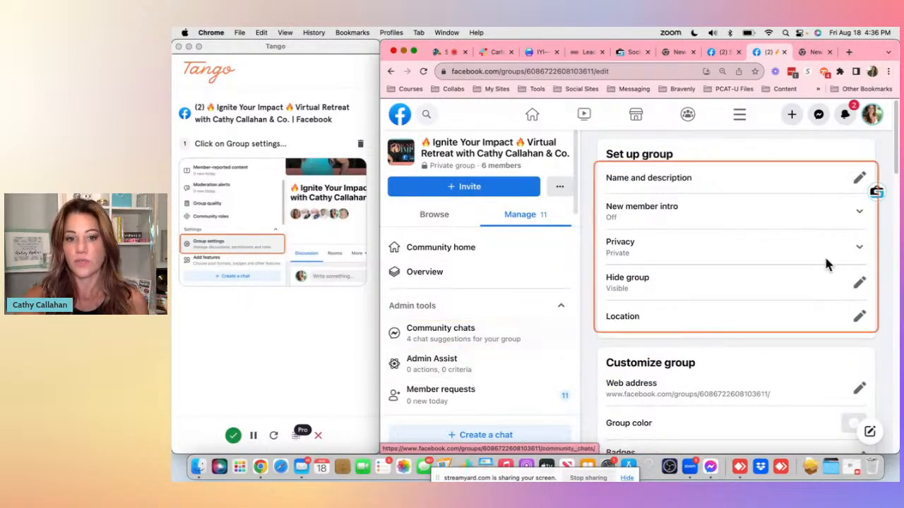
{"action": "scroll", "coordinate": [826, 263], "scroll_direction": "down", "scroll_amount": 10}
{"action": "scroll", "coordinate": [826, 262], "scroll_direction": "down", "scroll_amount": 5}
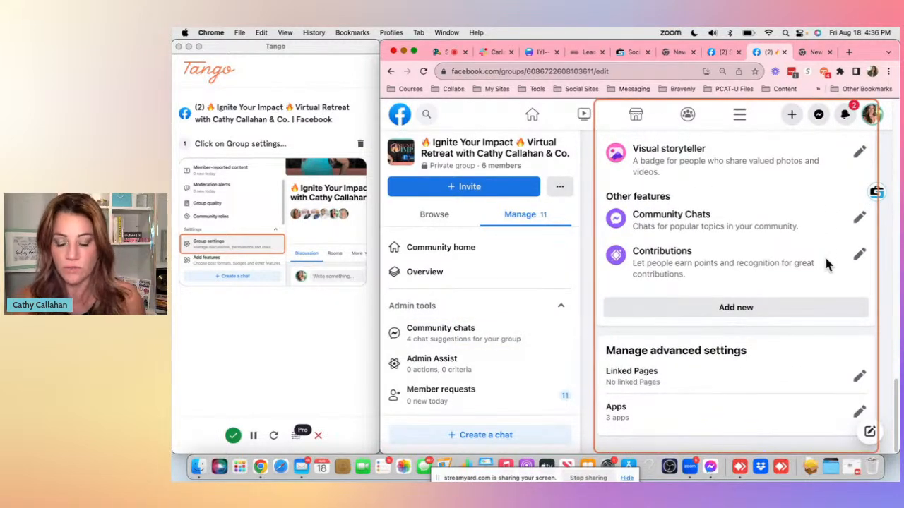
{"action": "left_click", "coordinate": [859, 414]}
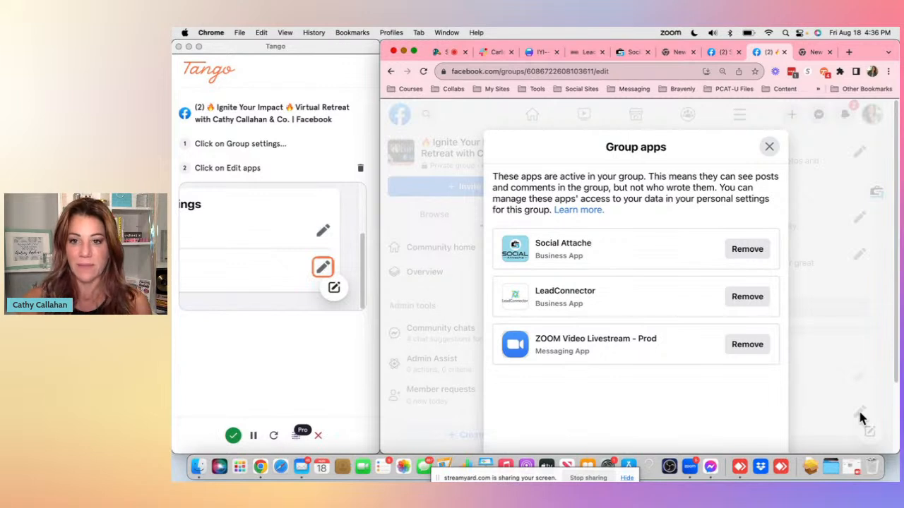
- Choose to add apps and search the group apps store for "social atta"
{"action": "scroll", "coordinate": [686, 365], "scroll_direction": "down", "scroll_amount": 3}
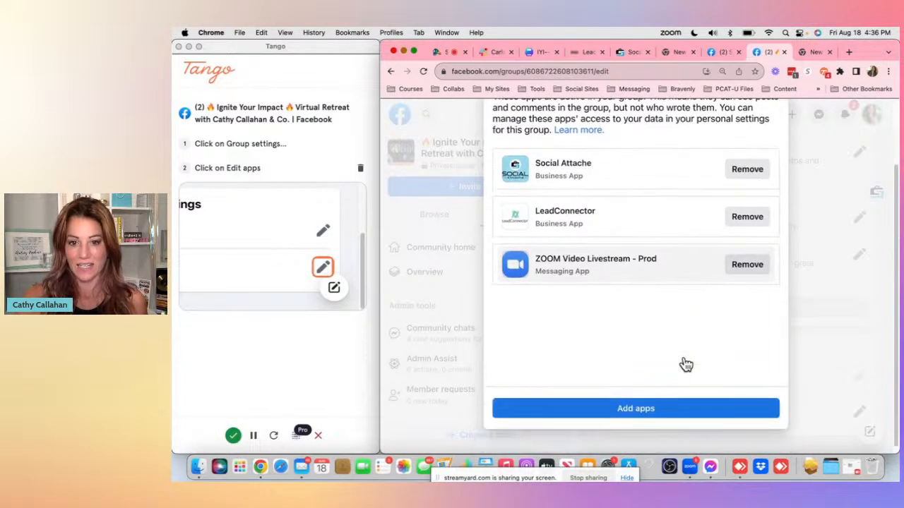
{"action": "left_click", "coordinate": [643, 404]}
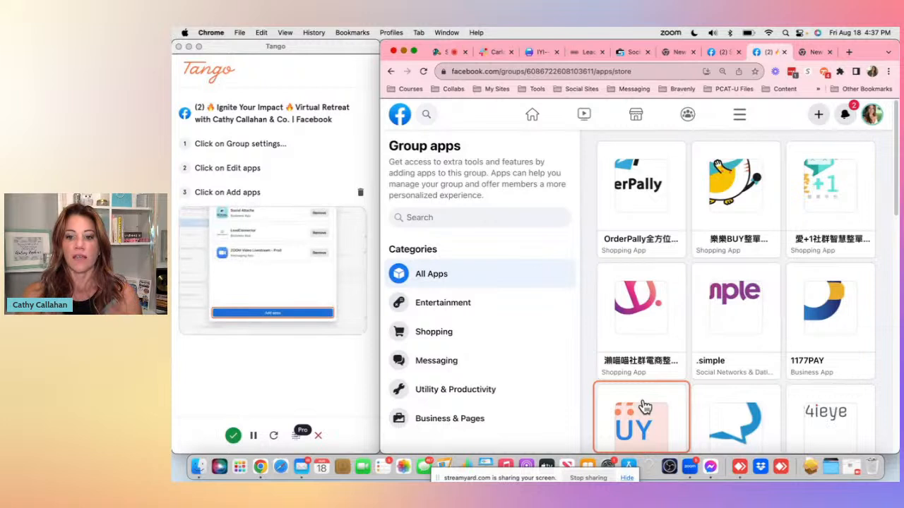
{"action": "left_click", "coordinate": [465, 214]}
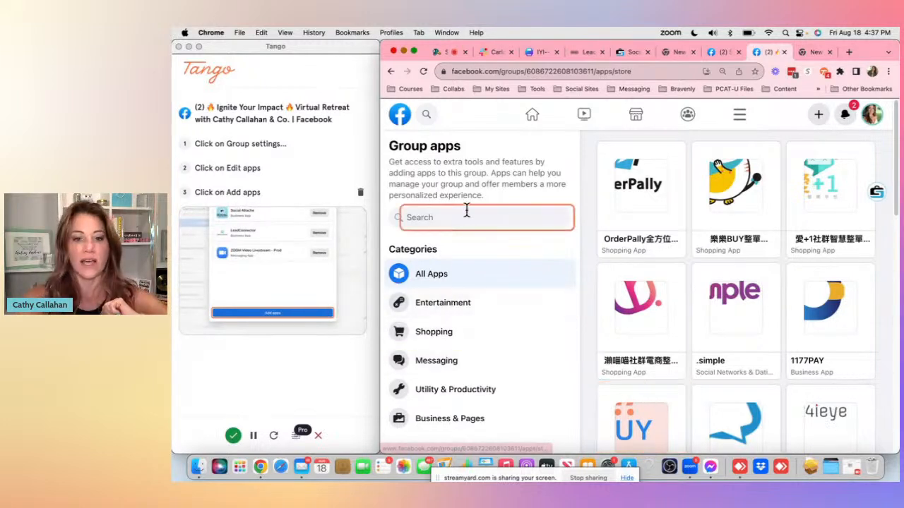
{"action": "type", "text": "social"}
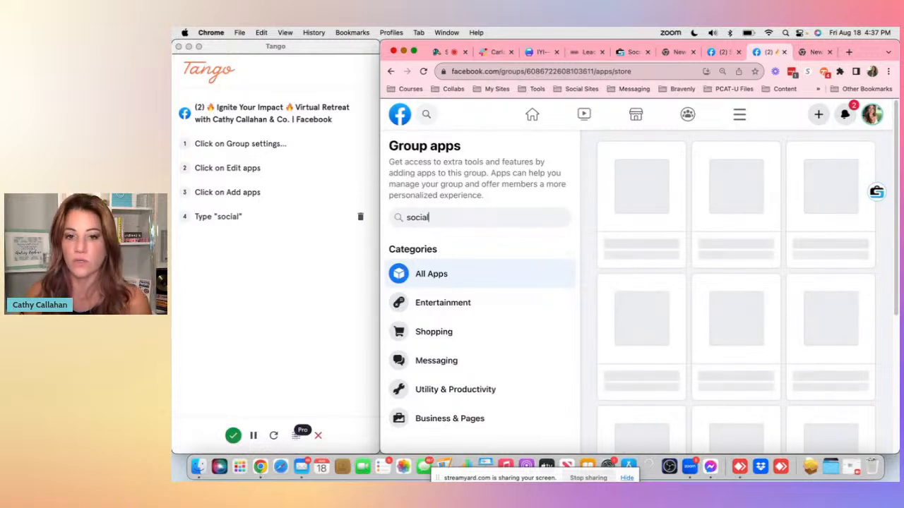
{"action": "type", "text": " atta"}
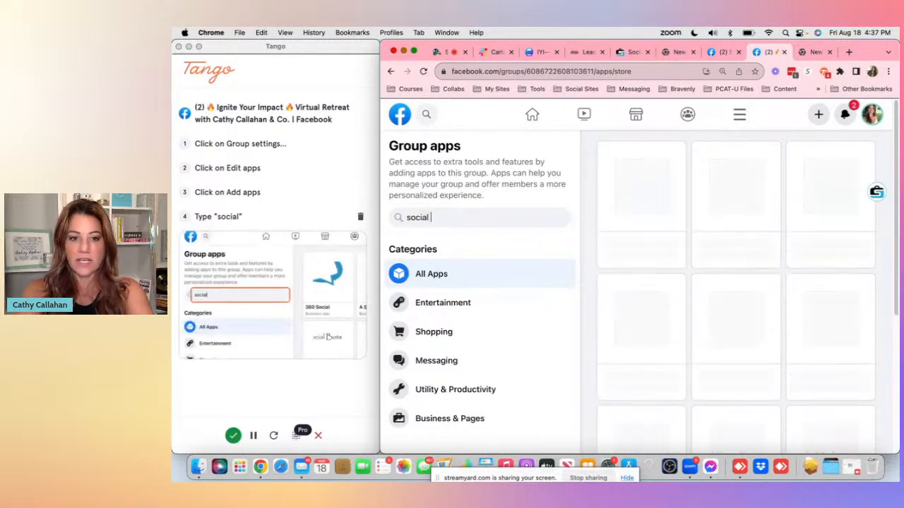
{"action": "type", "text": "che"}
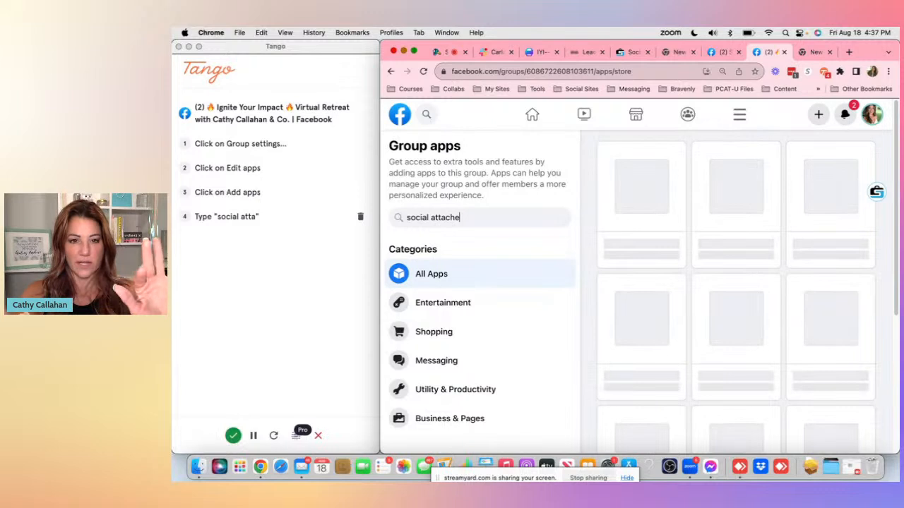
- Search the group apps store for "social attache" and then for "pcatucrm"
{"action": "key", "text": "BackSpace"}
{"action": "key", "text": "BackSpace"}
{"action": "key", "text": "BackSpace"}
{"action": "key", "text": "BackSpace"}
{"action": "key", "text": "BackSpace"}
{"action": "key", "text": "BackSpace"}
{"action": "key", "text": "BackSpace"}
{"action": "key", "text": "BackSpace"}
{"action": "key", "text": "BackSpace"}
{"action": "key", "text": "BackSpace"}
{"action": "key", "text": "BackSpace"}
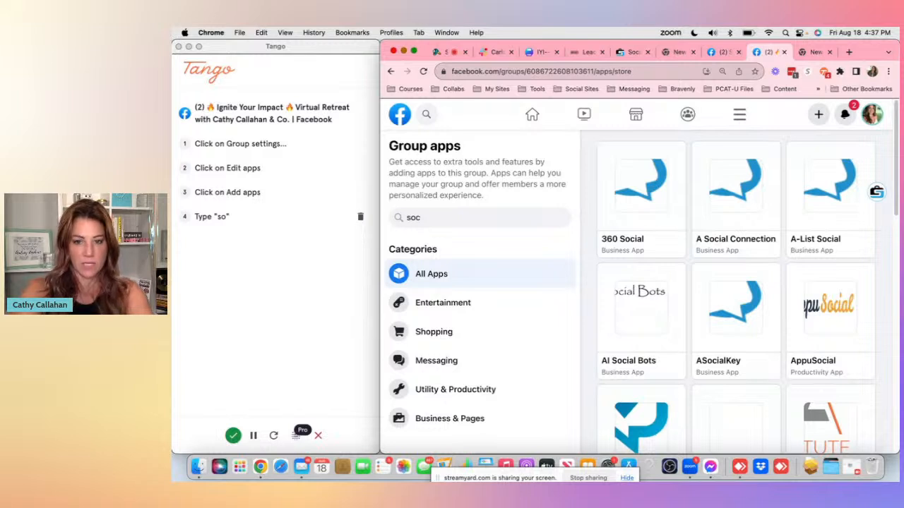
{"action": "key", "text": "BackSpace"}
{"action": "key", "text": "BackSpace"}
{"action": "key", "text": "BackSpace"}
{"action": "type", "text": "pcua"}
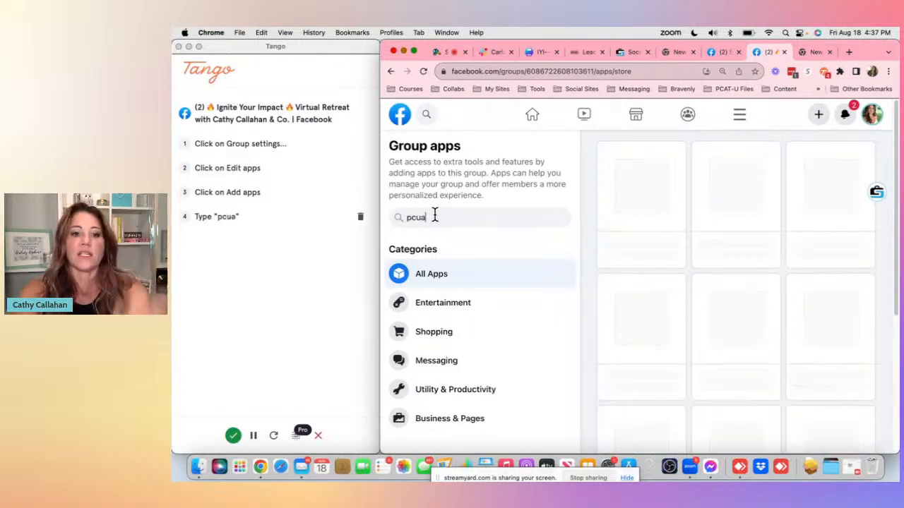
{"action": "key", "text": "BackSpace"}
{"action": "key", "text": "BackSpace"}
{"action": "type", "text": "atu"}
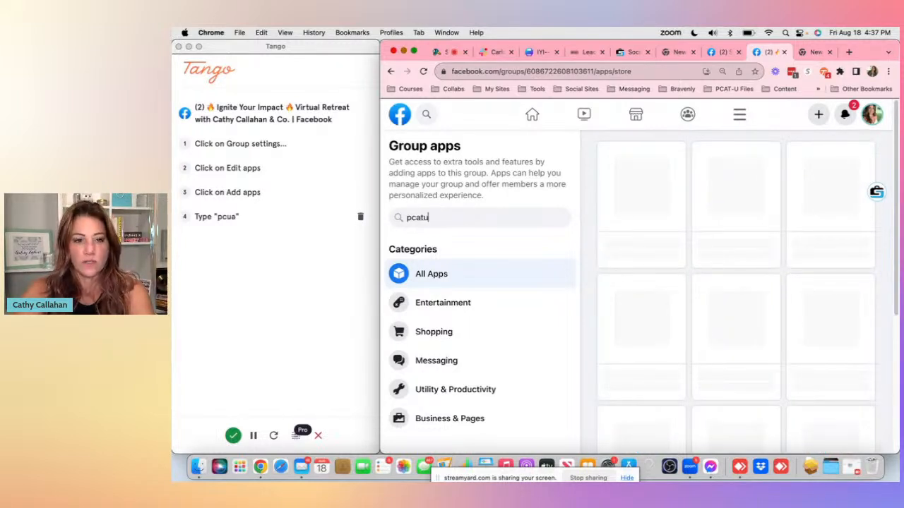
{"action": "type", "text": " c"}
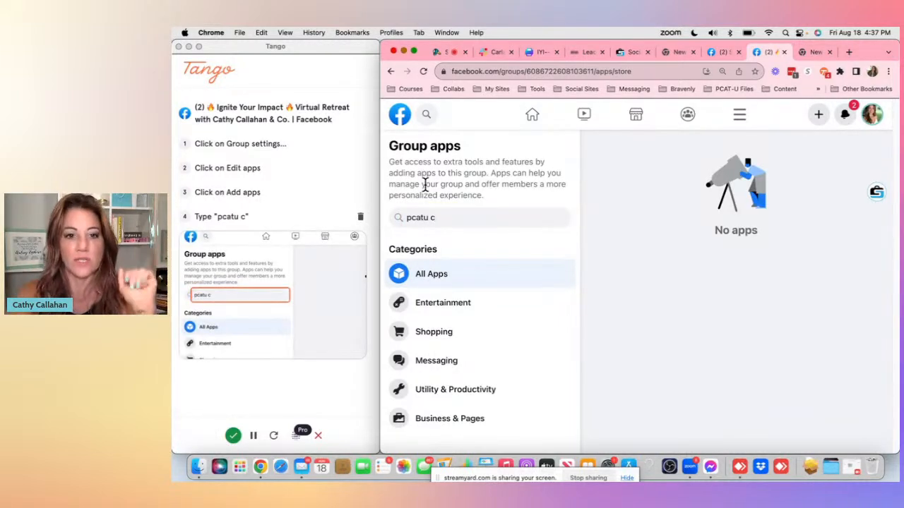
{"action": "left_click", "coordinate": [432, 217]}
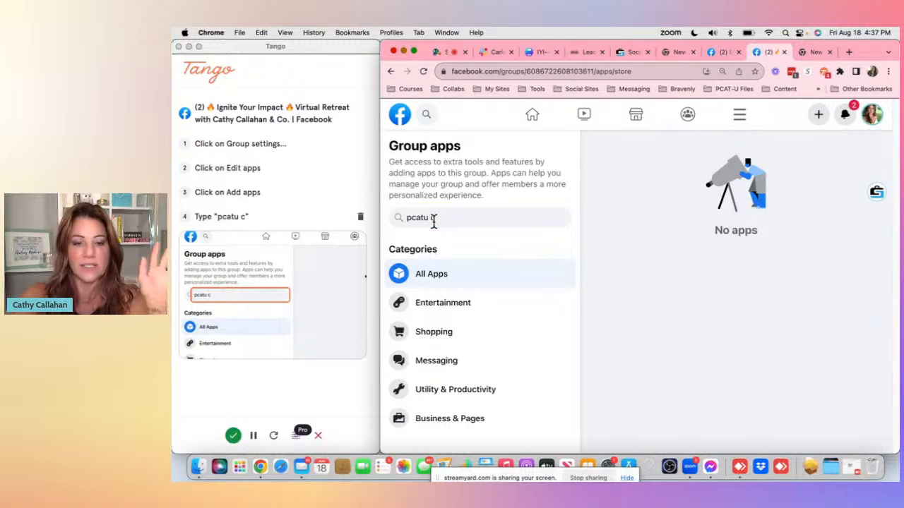
{"action": "key", "text": "BackSpace"}
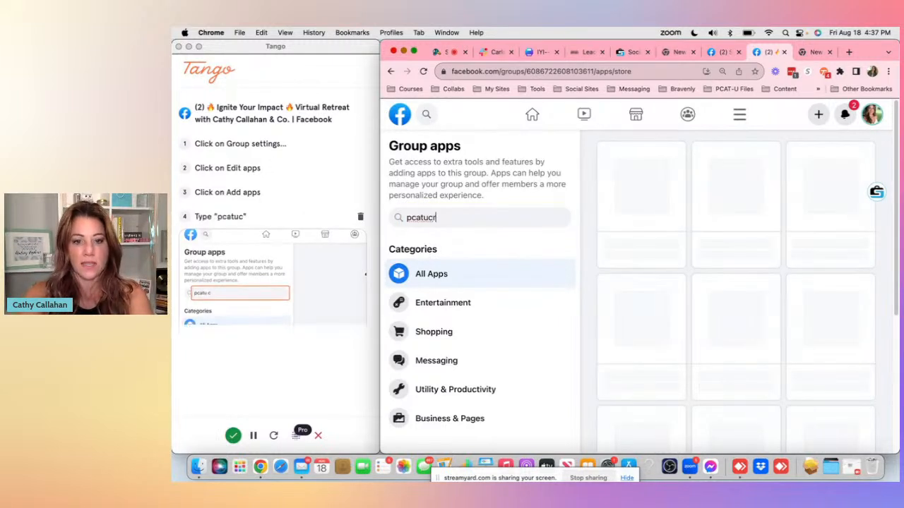
{"action": "type", "text": "rm"}
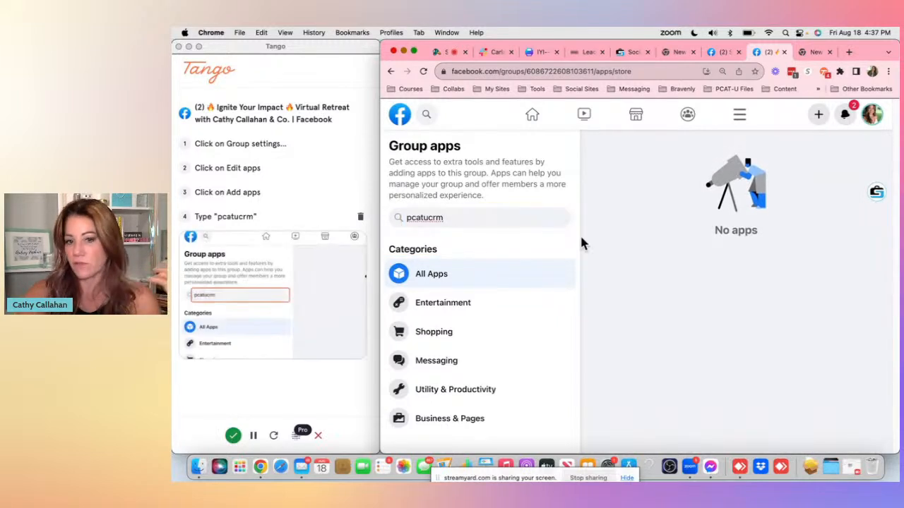
- Go back to Group settings, open the Apps list under Manage advanced settings to review the active apps, and close it
{"action": "left_click", "coordinate": [391, 71]}
{"action": "scroll", "coordinate": [704, 246], "scroll_direction": "down", "scroll_amount": 10}
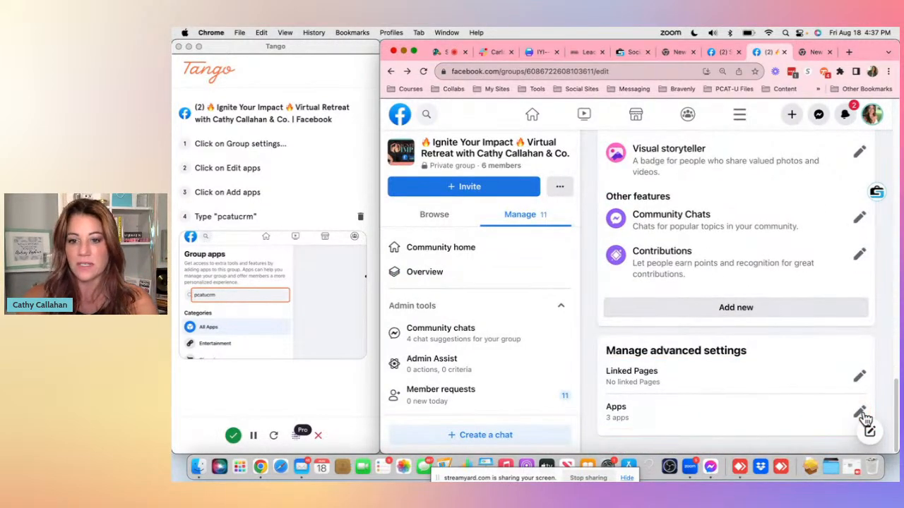
{"action": "left_click", "coordinate": [802, 316]}
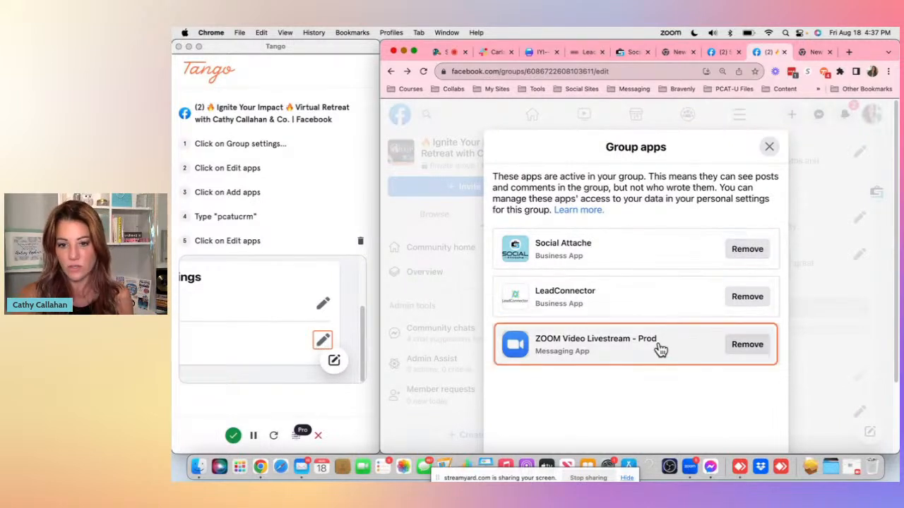
{"action": "scroll", "coordinate": [661, 348], "scroll_direction": "down", "scroll_amount": 3}
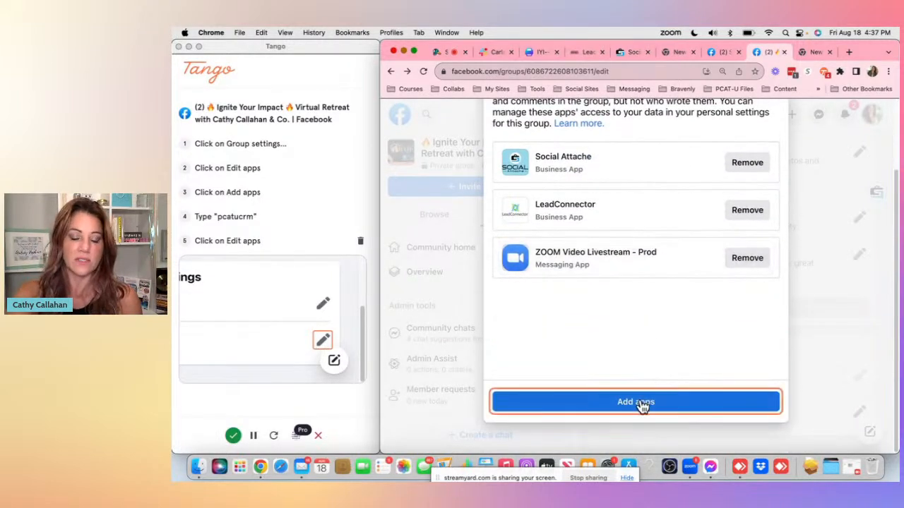
{"action": "scroll", "coordinate": [655, 161], "scroll_direction": "up", "scroll_amount": 3}
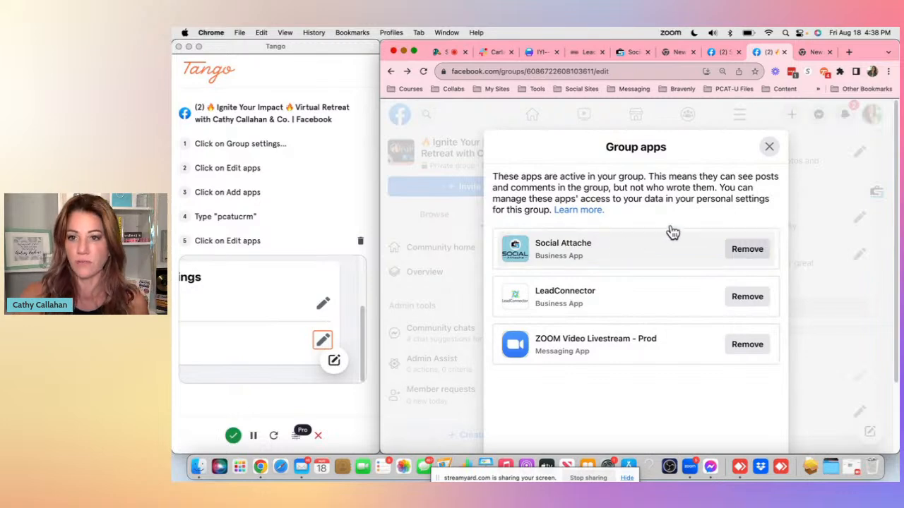
{"action": "left_click", "coordinate": [769, 147]}
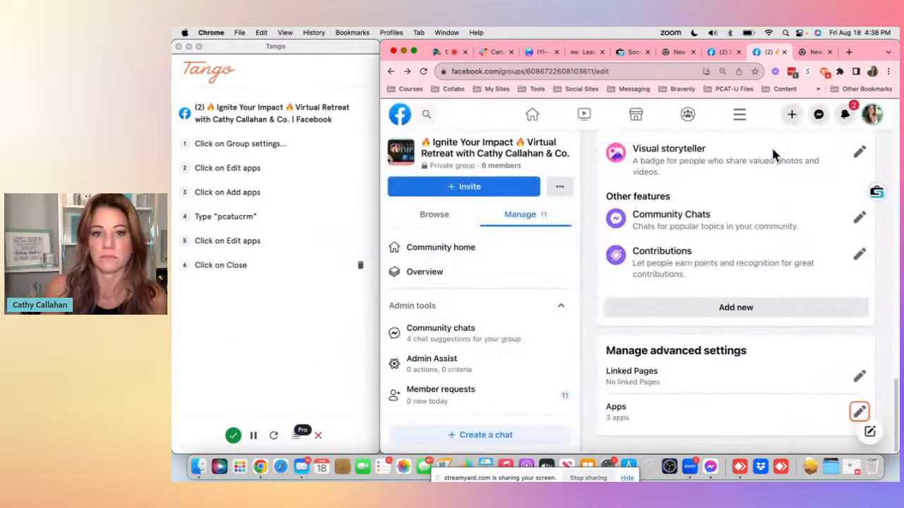
- Return to the group's Community home page
{"action": "scroll", "coordinate": [773, 154], "scroll_direction": "up", "scroll_amount": 10}
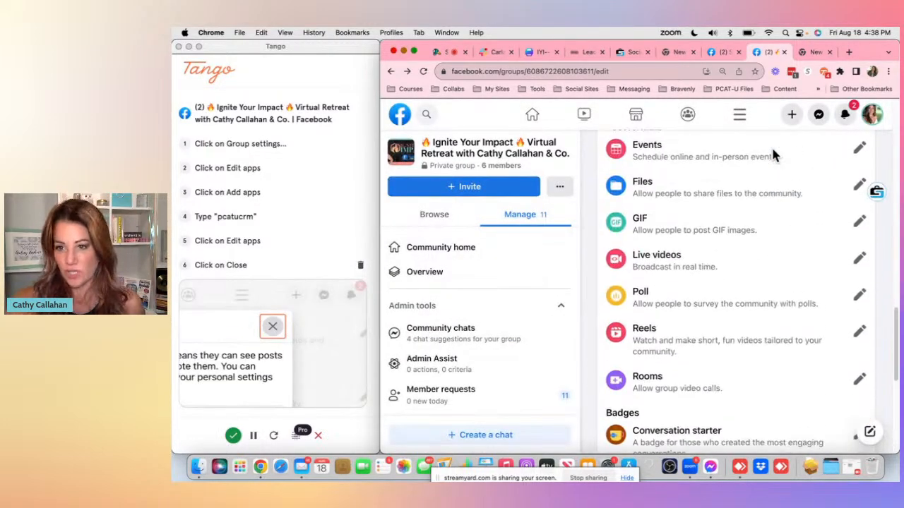
{"action": "scroll", "coordinate": [773, 154], "scroll_direction": "up", "scroll_amount": 10}
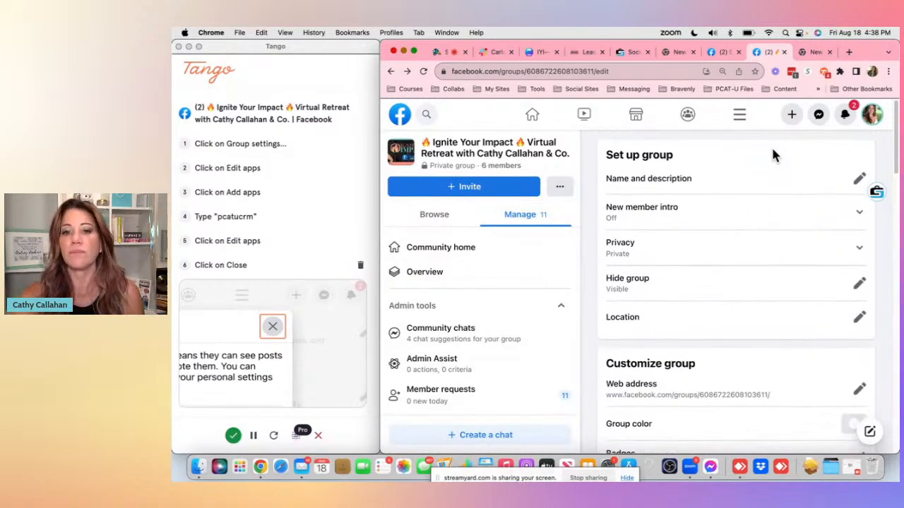
{"action": "left_click", "coordinate": [443, 258]}
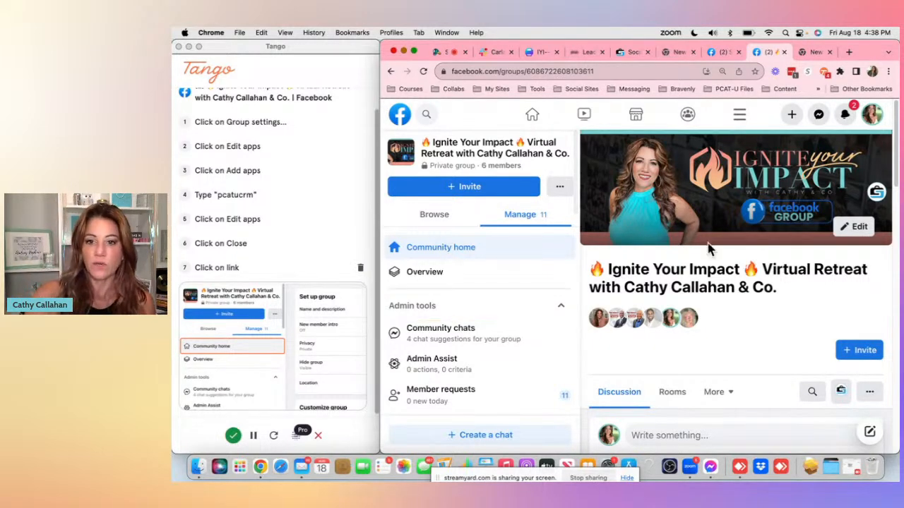
- Open the Social Attache menu on the group page and choose Import Group Questions
{"action": "scroll", "coordinate": [707, 240], "scroll_direction": "down", "scroll_amount": 5}
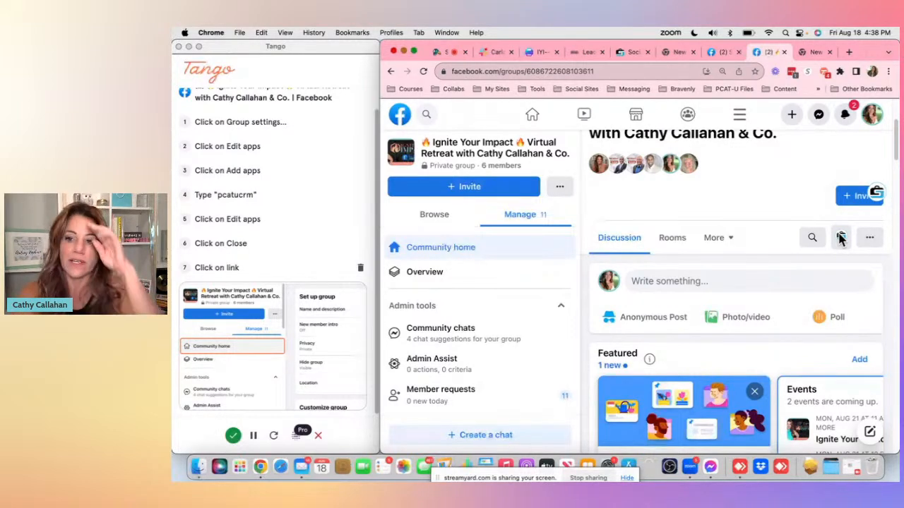
{"action": "left_click", "coordinate": [840, 239]}
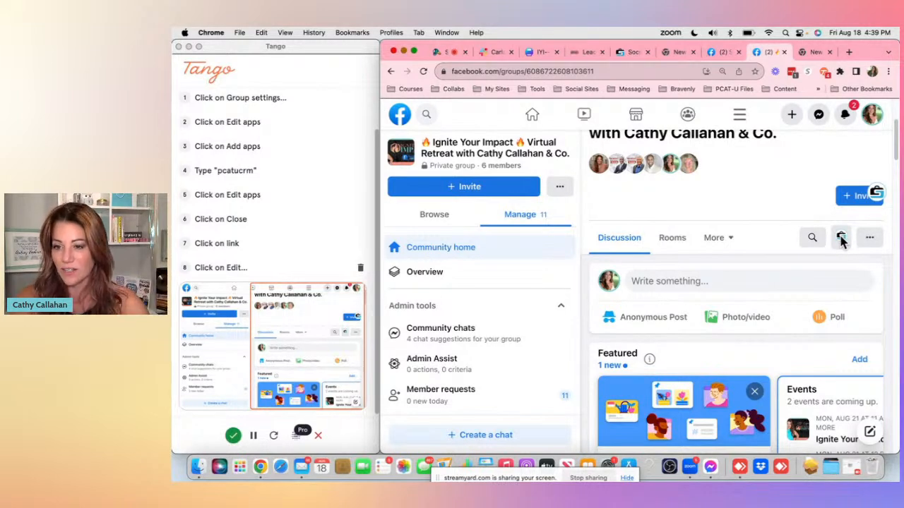
{"action": "left_click", "coordinate": [841, 240]}
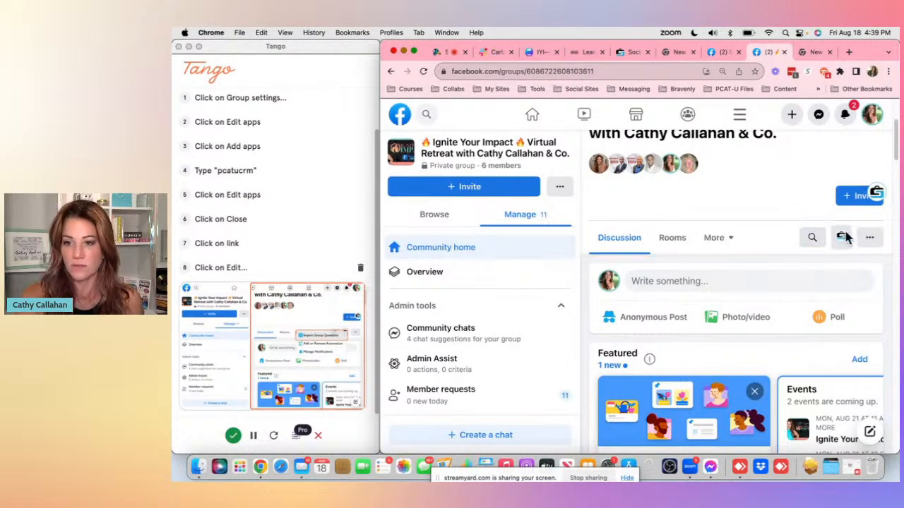
{"action": "left_click", "coordinate": [847, 236]}
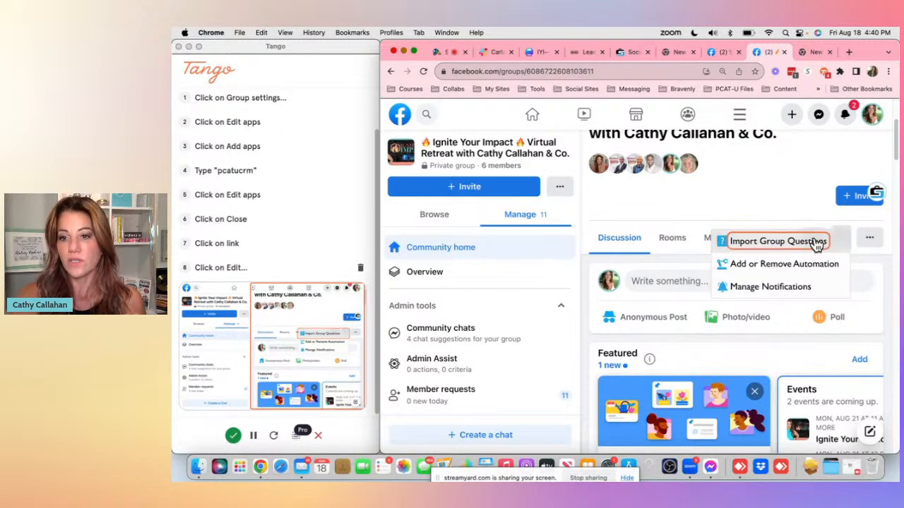
{"action": "left_click", "coordinate": [817, 240]}
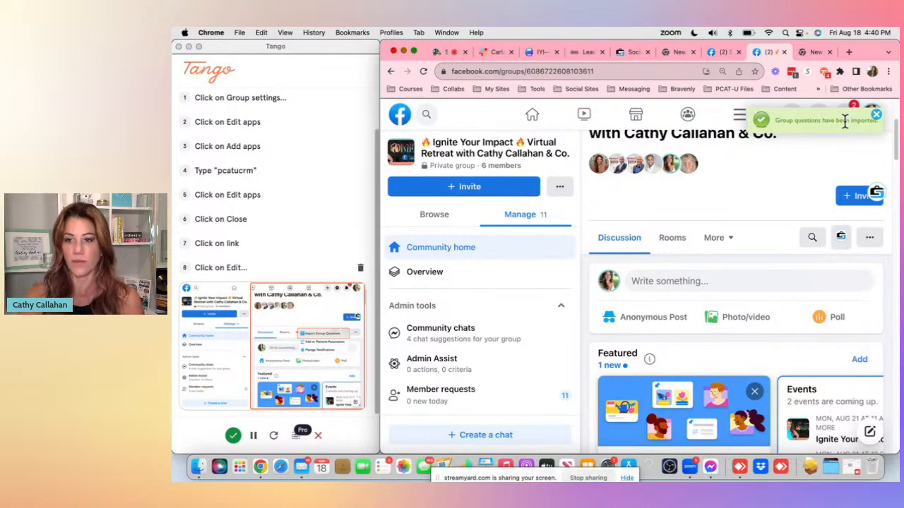
- Open the Social Attache menu again and choose Add or Remove Automation to view the group's import settings
{"action": "left_click", "coordinate": [841, 238]}
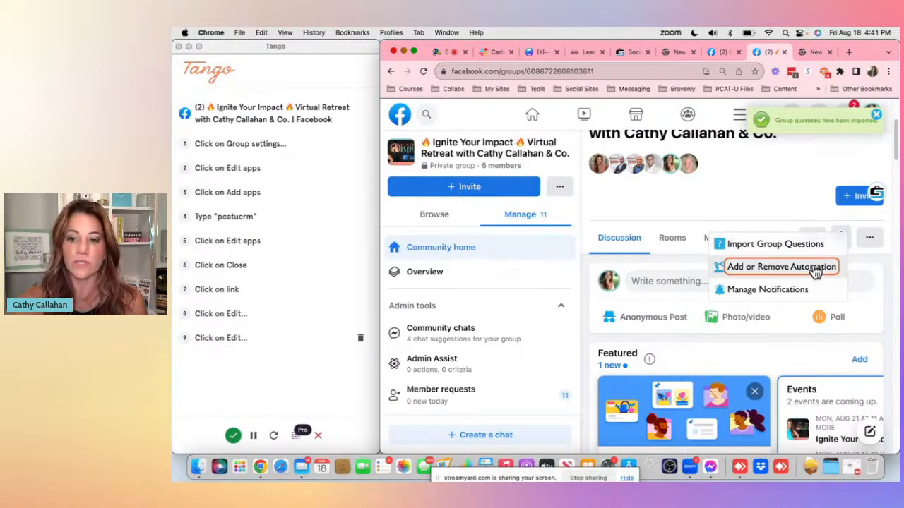
{"action": "left_click", "coordinate": [815, 268]}
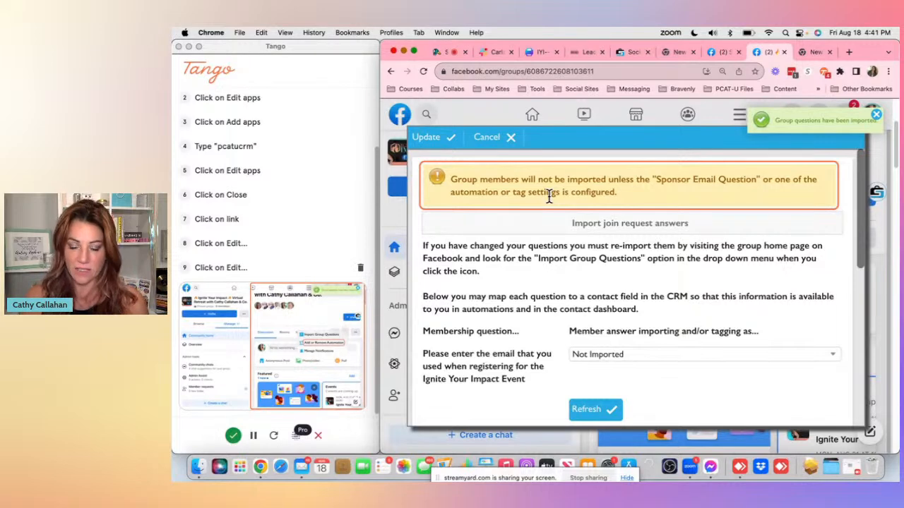
{"action": "scroll", "coordinate": [636, 256], "scroll_direction": "down", "scroll_amount": 5}
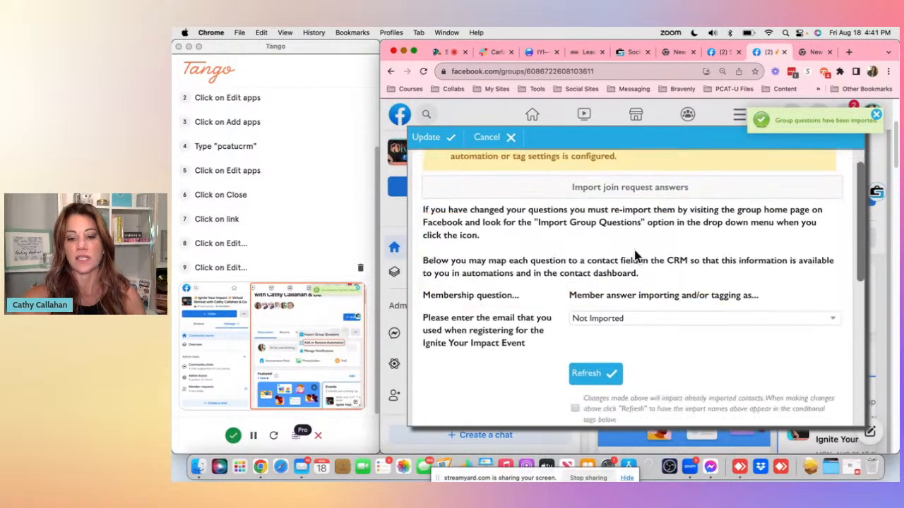
{"action": "scroll", "coordinate": [635, 256], "scroll_direction": "up", "scroll_amount": 4}
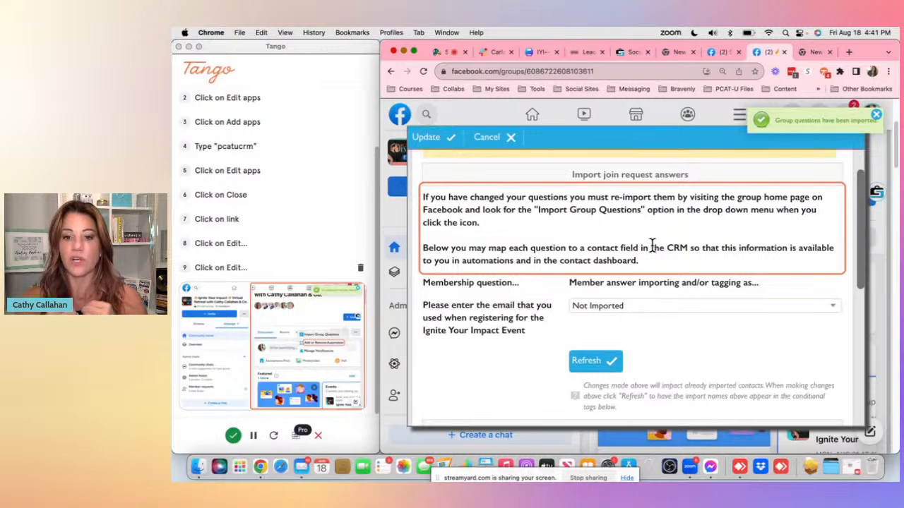
{"action": "scroll", "coordinate": [455, 240], "scroll_direction": "down", "scroll_amount": 2}
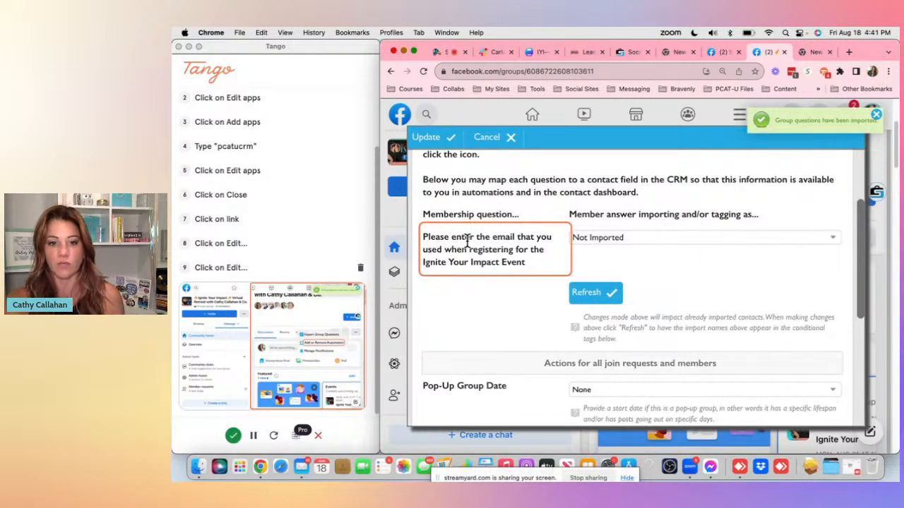
- Map the registration email membership question to the Default Email contact field
{"action": "left_click", "coordinate": [644, 240]}
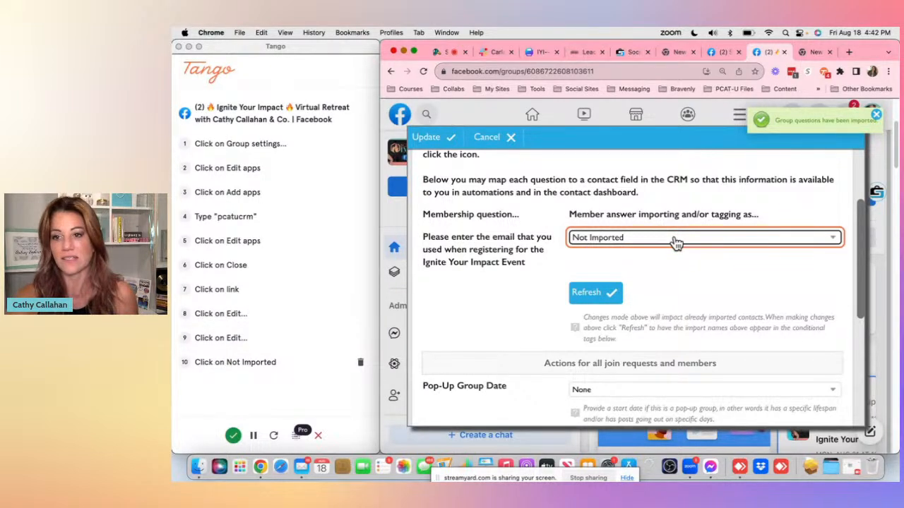
{"action": "left_click", "coordinate": [676, 242]}
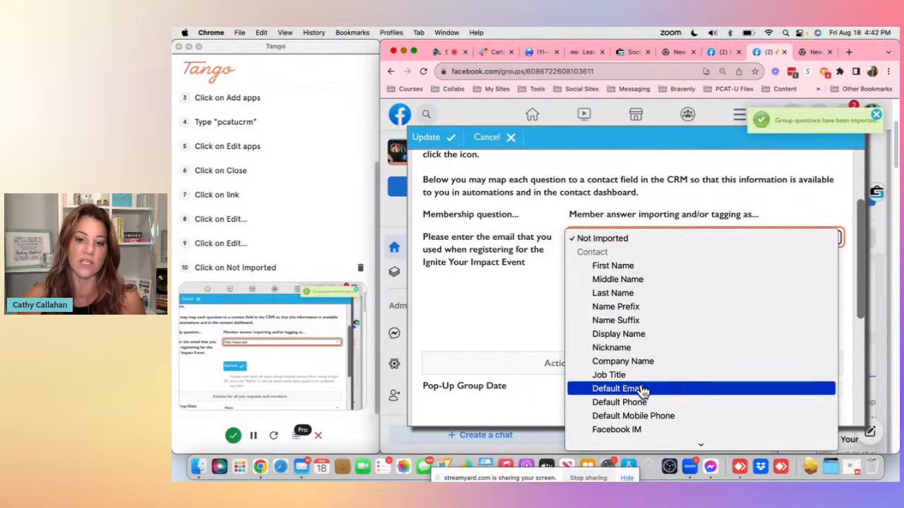
{"action": "left_click", "coordinate": [643, 390]}
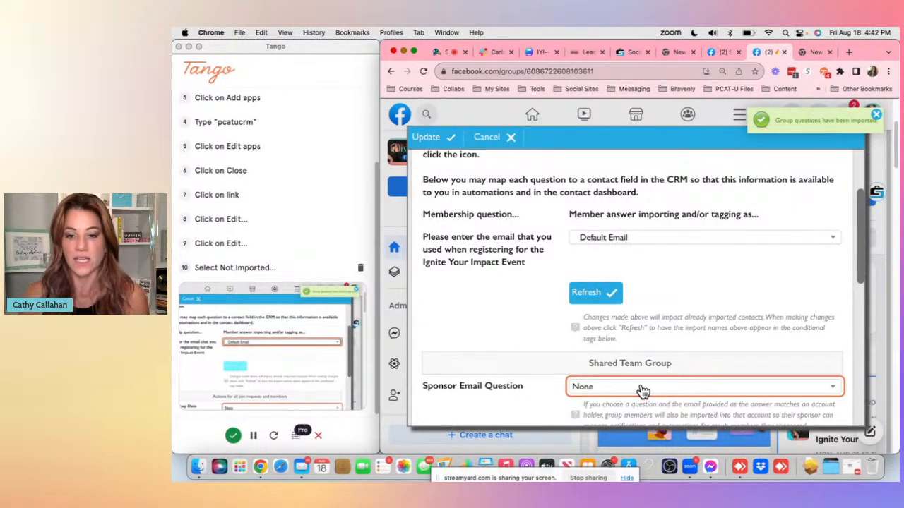
- Enable the Pop-Up Group Date setting by unchecking its None option
{"action": "scroll", "coordinate": [671, 293], "scroll_direction": "down", "scroll_amount": 4}
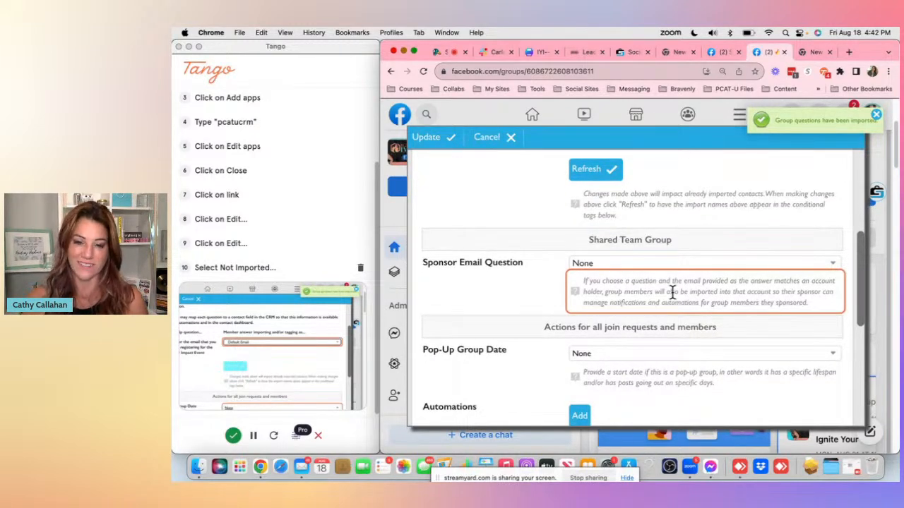
{"action": "scroll", "coordinate": [672, 293], "scroll_direction": "down", "scroll_amount": 1}
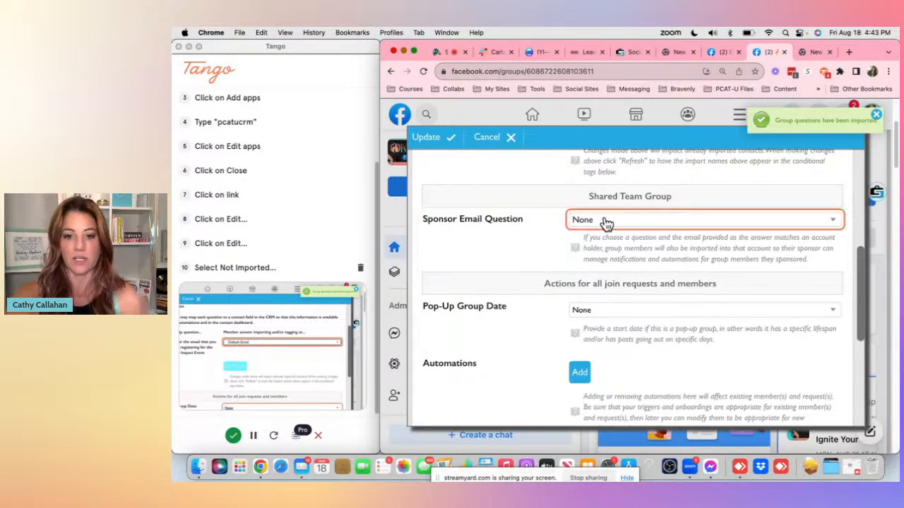
{"action": "scroll", "coordinate": [605, 220], "scroll_direction": "down", "scroll_amount": 3}
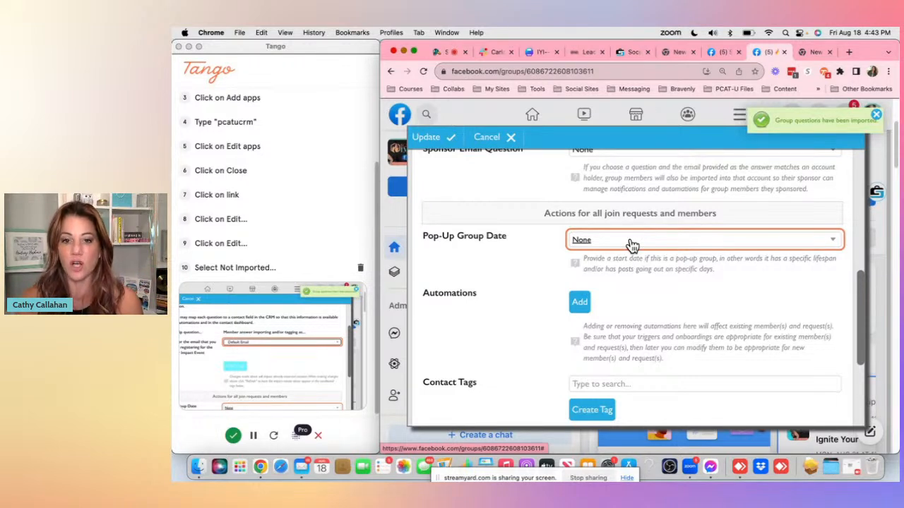
{"action": "left_click", "coordinate": [829, 244]}
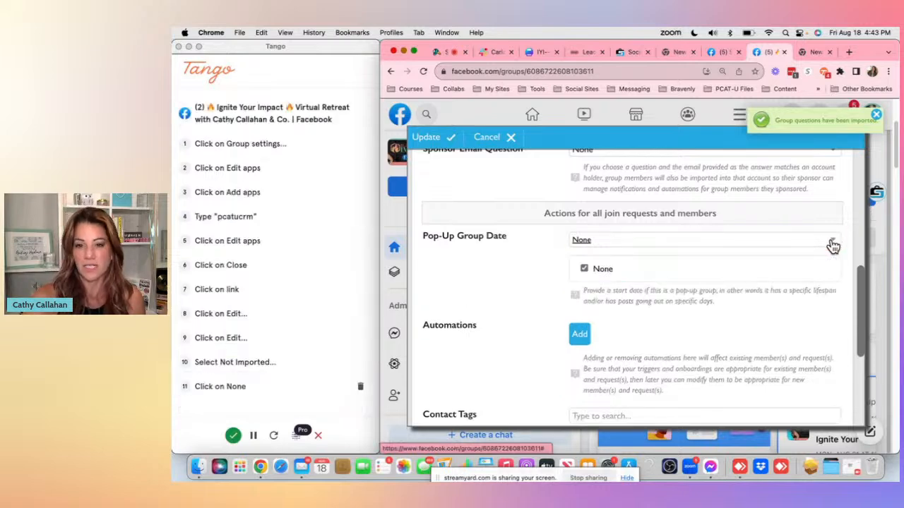
{"action": "left_click", "coordinate": [833, 245]}
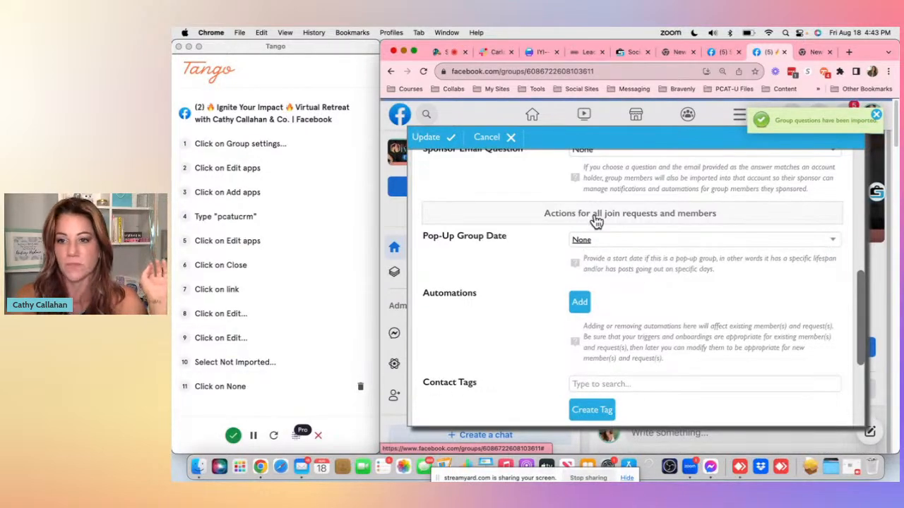
{"action": "left_click", "coordinate": [836, 244]}
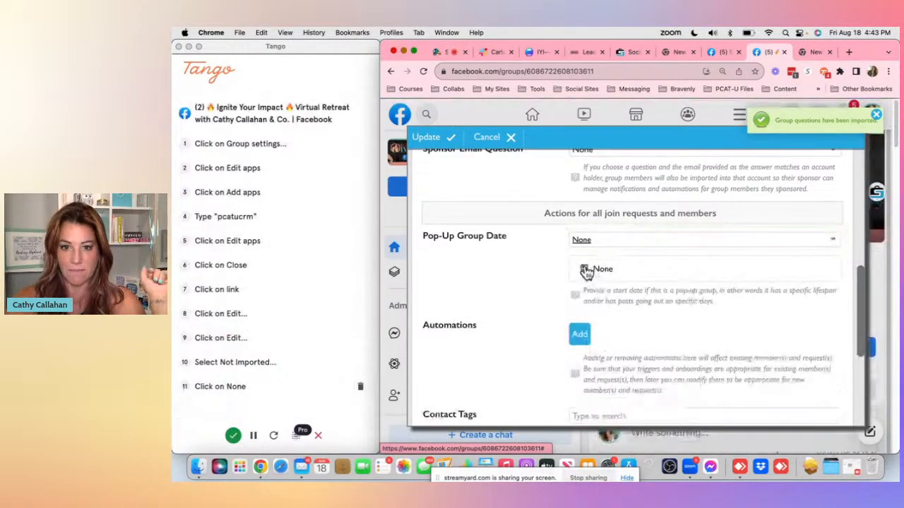
{"action": "left_click", "coordinate": [584, 270]}
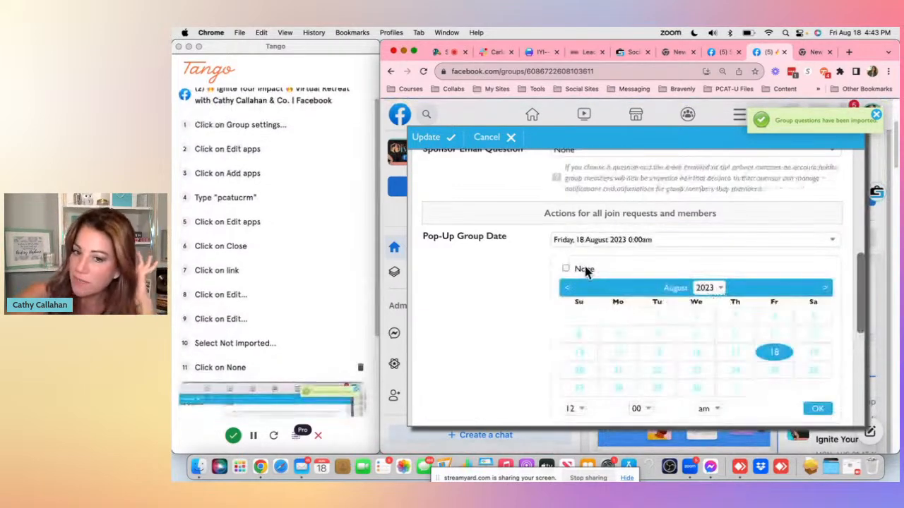
{"action": "left_click", "coordinate": [622, 370]}
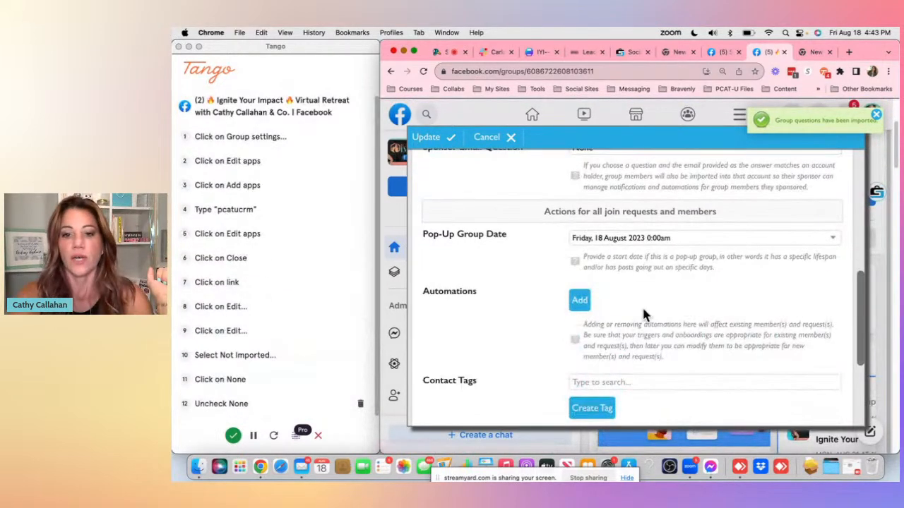
- Set the pop-up group start date to Monday, 21 August 2023, at 11:00 am
{"action": "scroll", "coordinate": [642, 306], "scroll_direction": "down", "scroll_amount": 1}
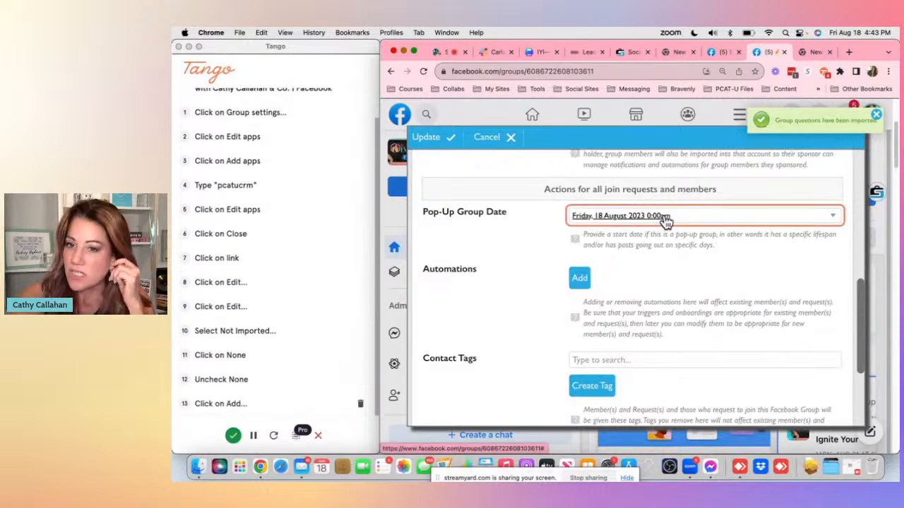
{"action": "left_click", "coordinate": [835, 223]}
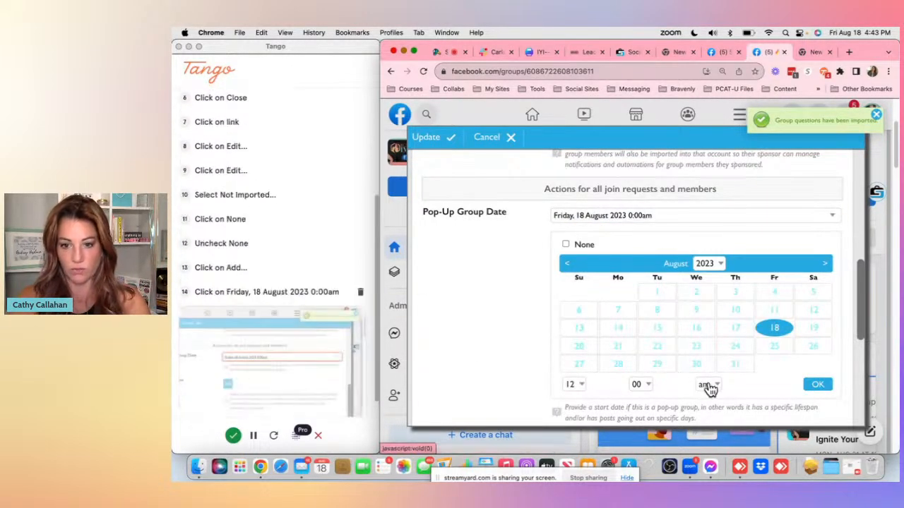
{"action": "left_click", "coordinate": [575, 386]}
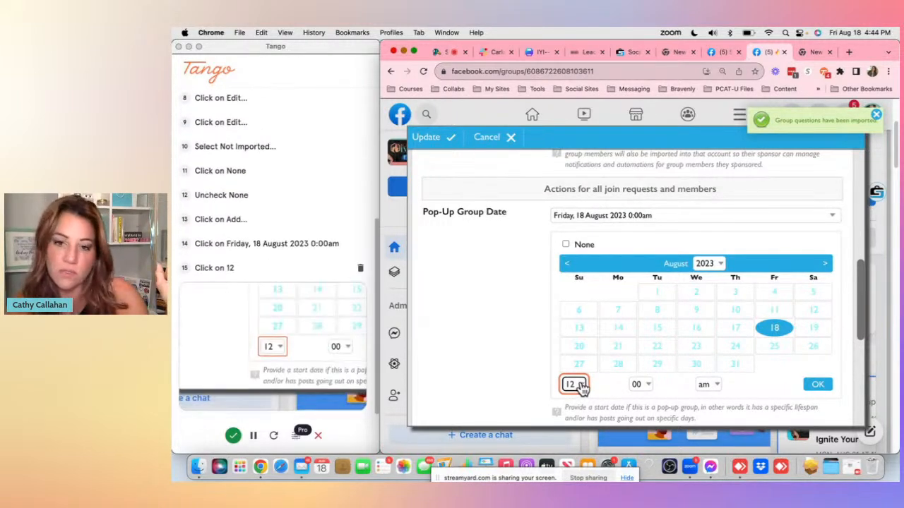
{"action": "left_click", "coordinate": [576, 385]}
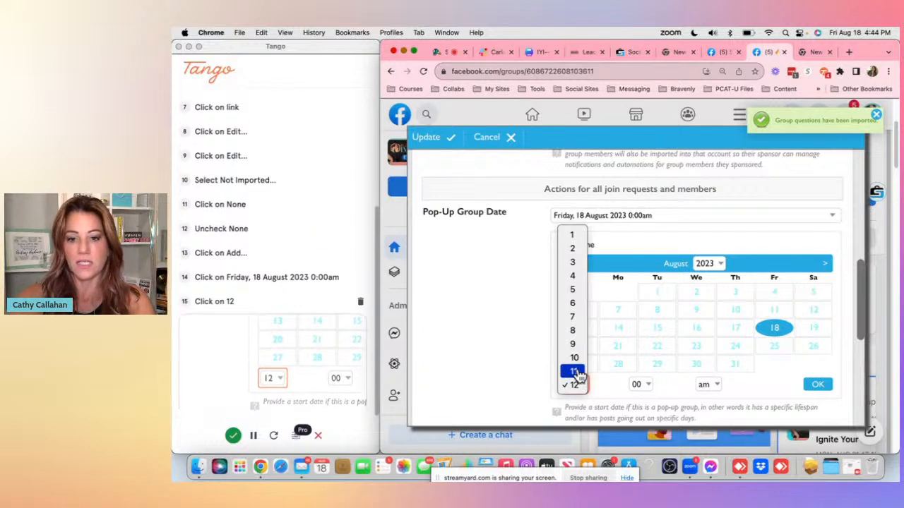
{"action": "left_click", "coordinate": [572, 372]}
{"action": "left_click", "coordinate": [817, 385]}
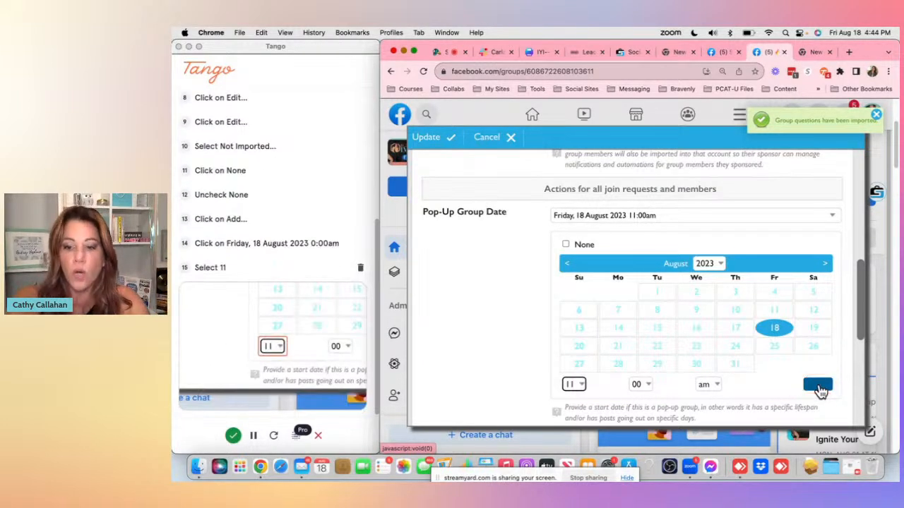
{"action": "left_click", "coordinate": [819, 387]}
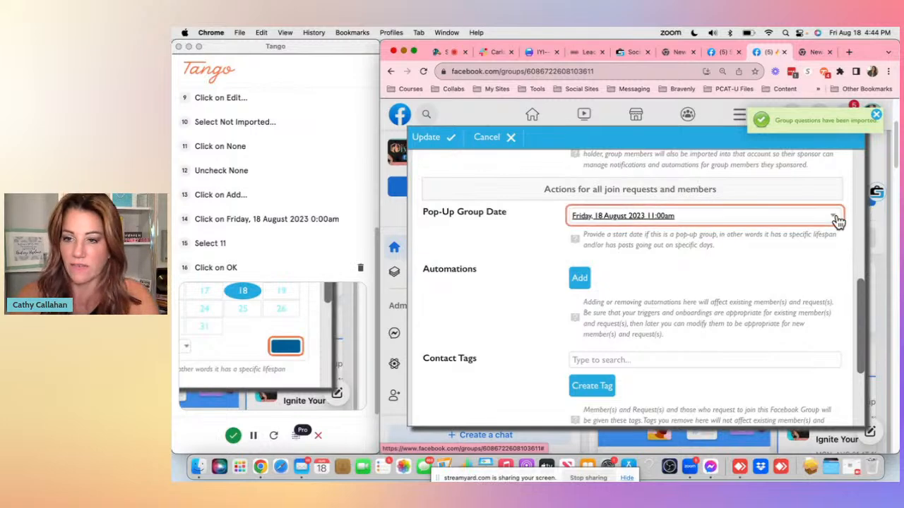
{"action": "left_click", "coordinate": [836, 218]}
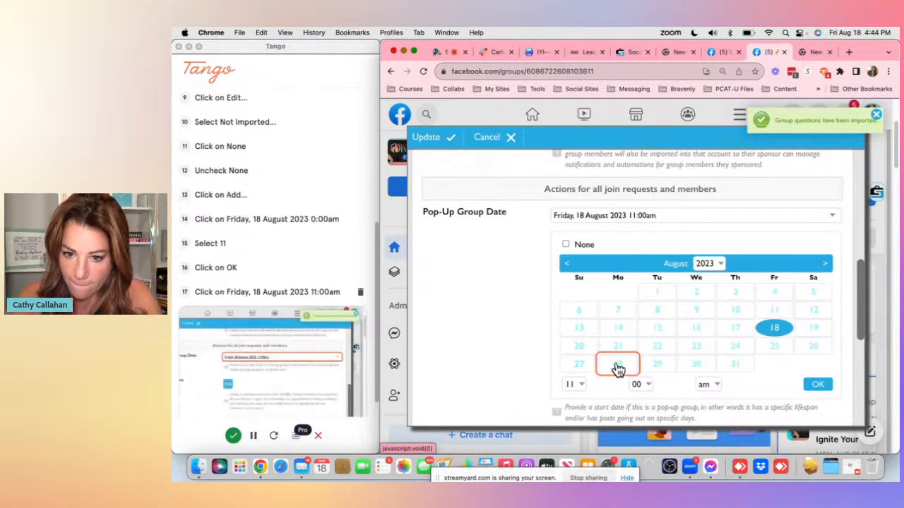
{"action": "left_click", "coordinate": [618, 346]}
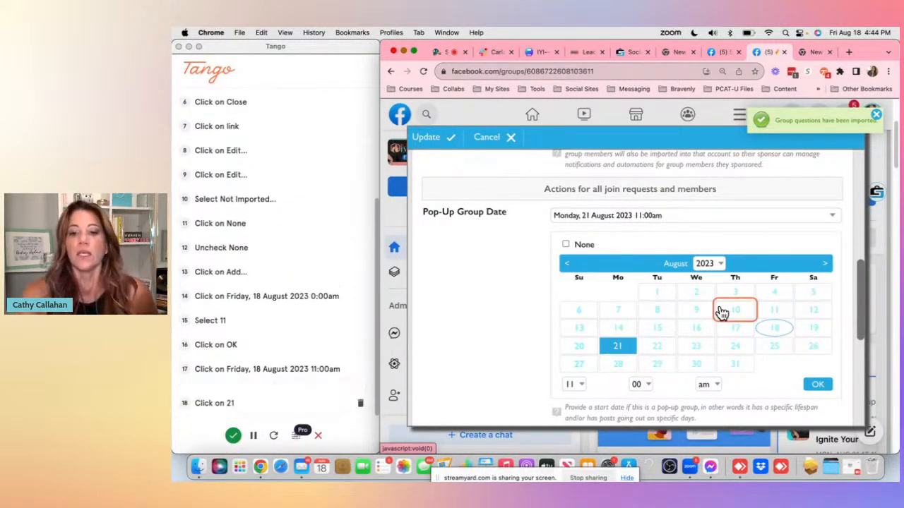
{"action": "left_click", "coordinate": [815, 385]}
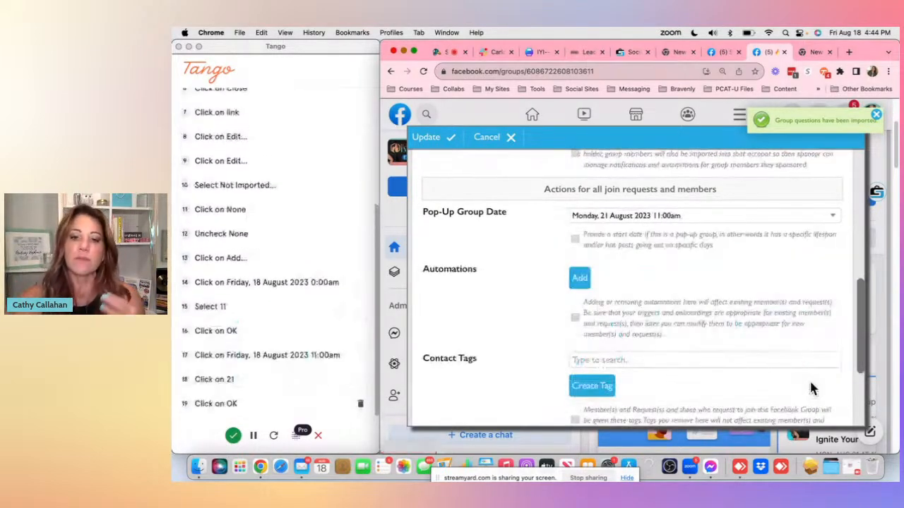
- Create a new contact tag and assign it to the PCATU Students tag group
{"action": "scroll", "coordinate": [777, 305], "scroll_direction": "up", "scroll_amount": 3}
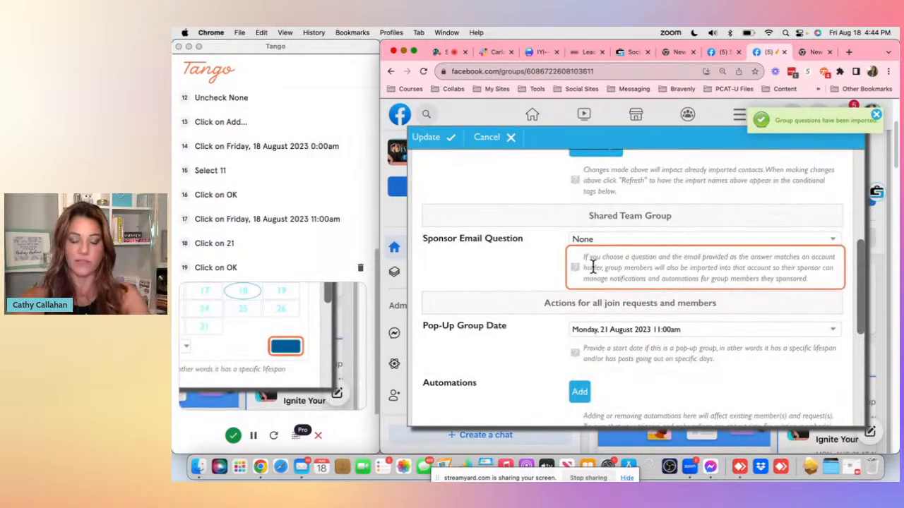
{"action": "scroll", "coordinate": [593, 266], "scroll_direction": "down", "scroll_amount": 2}
{"action": "scroll", "coordinate": [593, 266], "scroll_direction": "down", "scroll_amount": 4}
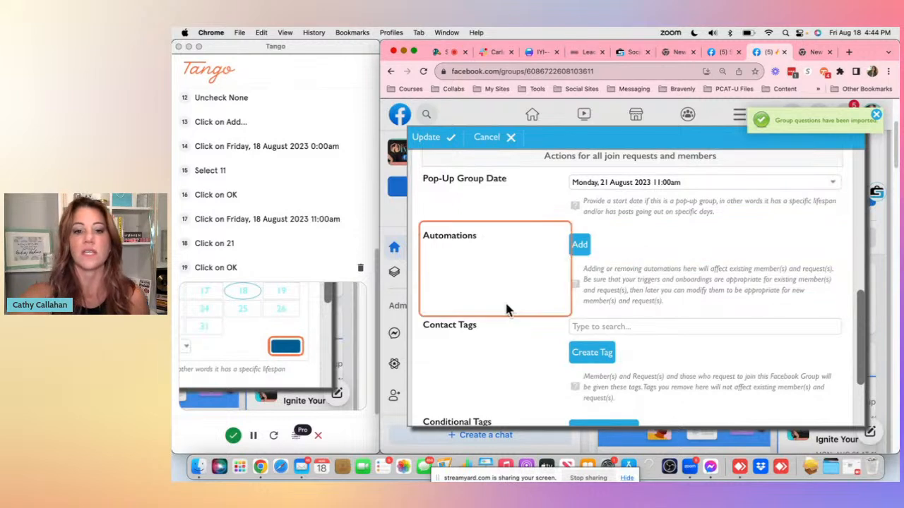
{"action": "scroll", "coordinate": [506, 309], "scroll_direction": "down", "scroll_amount": 1}
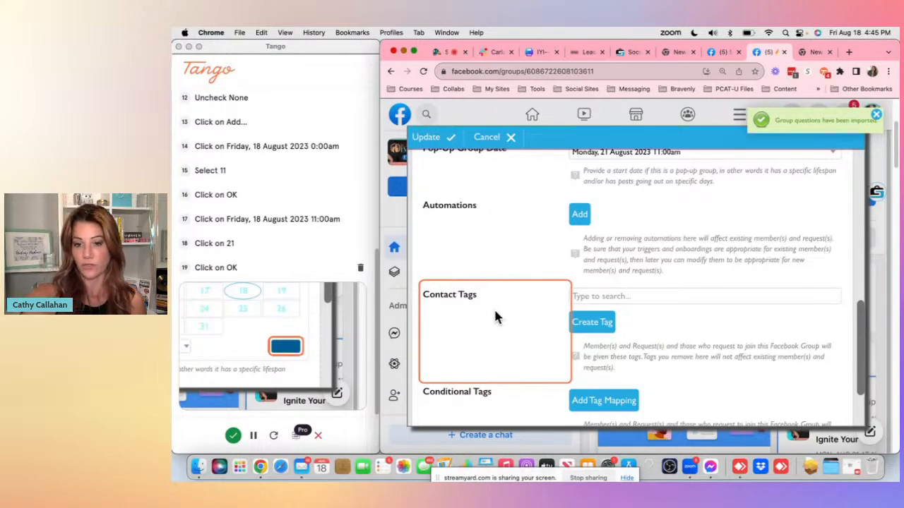
{"action": "left_click", "coordinate": [618, 297]}
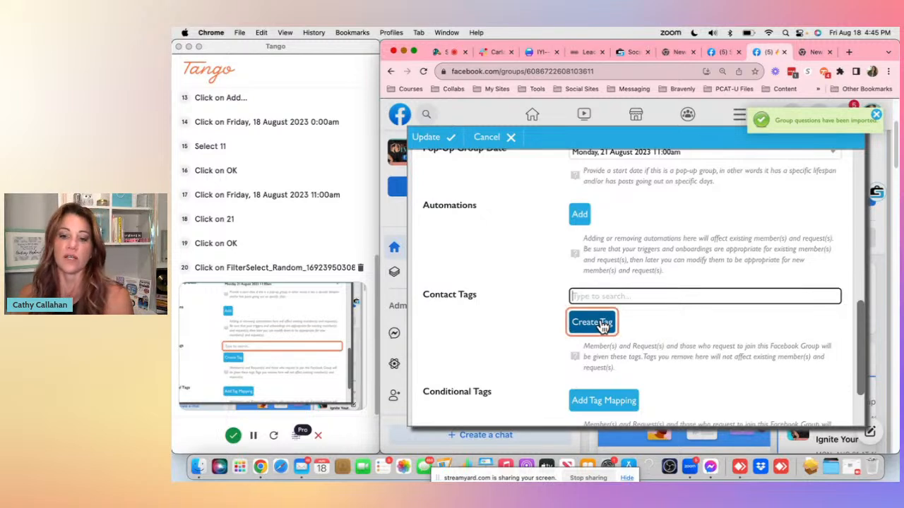
{"action": "left_click", "coordinate": [602, 325]}
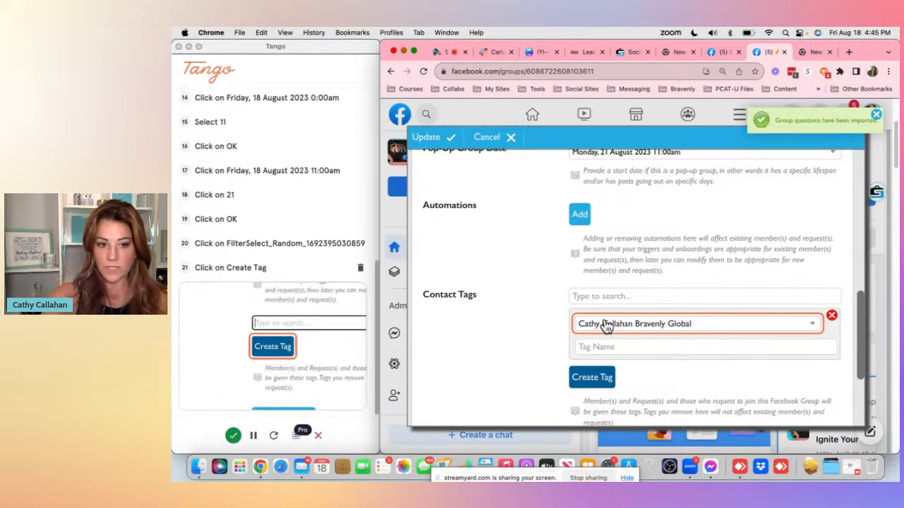
{"action": "left_click", "coordinate": [808, 329]}
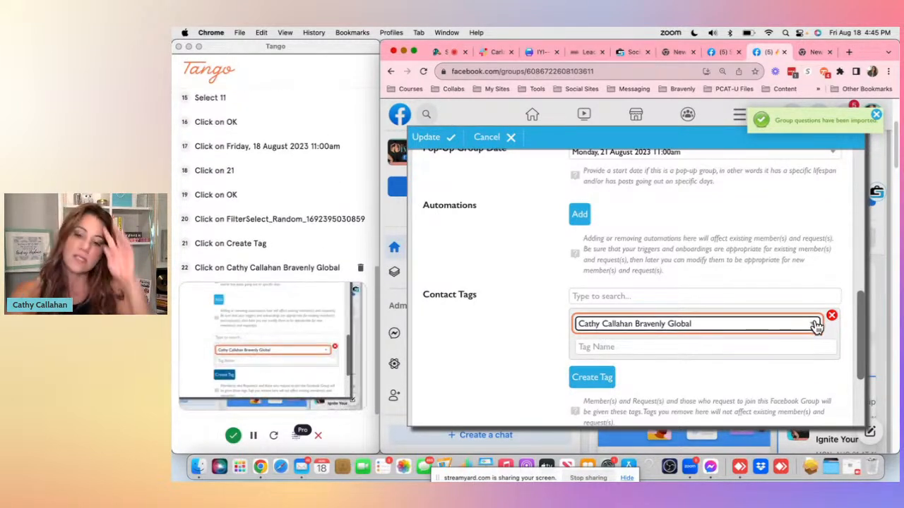
{"action": "left_click", "coordinate": [817, 325]}
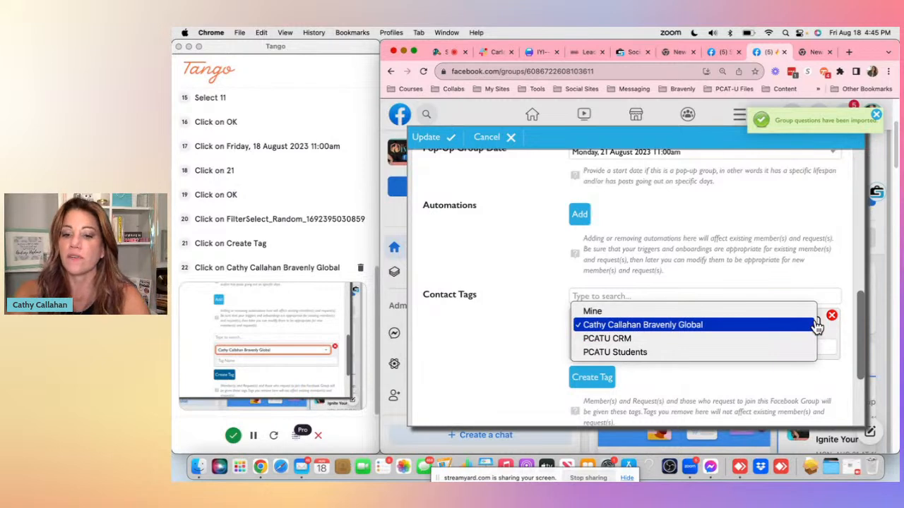
{"action": "left_click", "coordinate": [700, 353]}
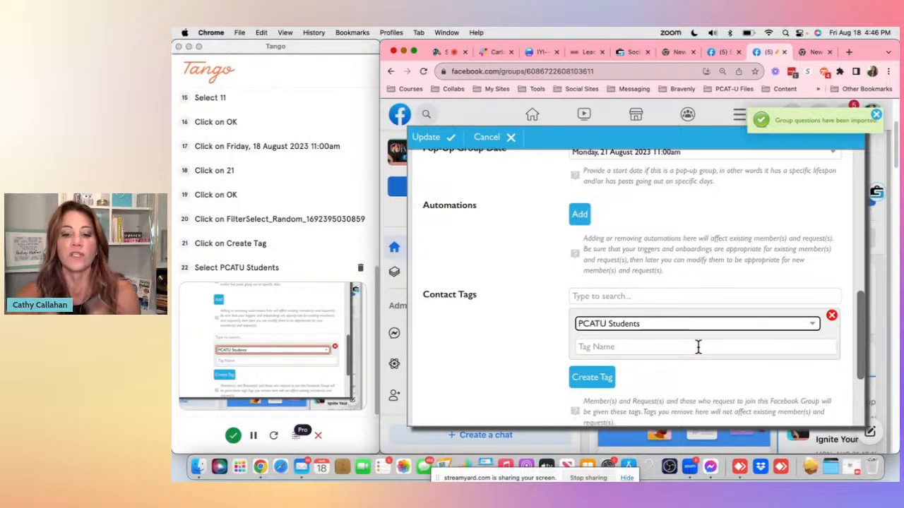
- Name the new contact tag IYI_Aug23_joined group
{"action": "left_click", "coordinate": [698, 346]}
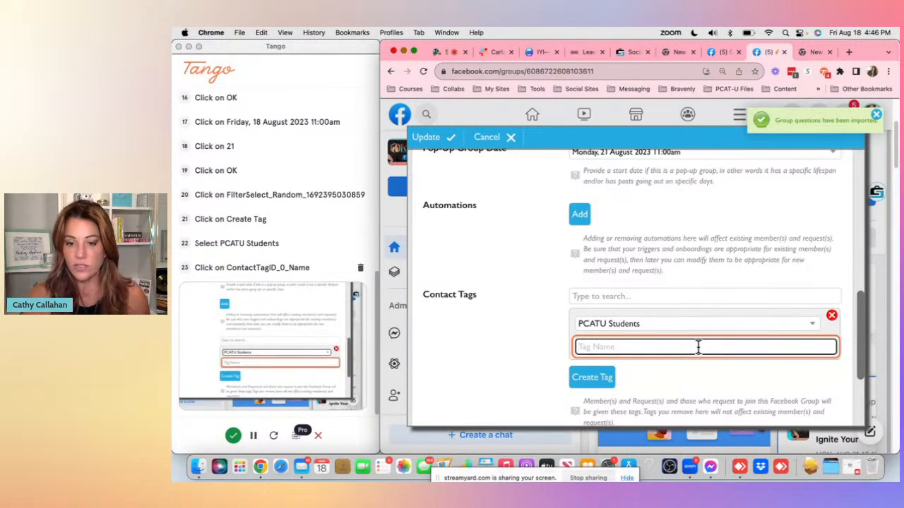
{"action": "type", "text": "IYI"}
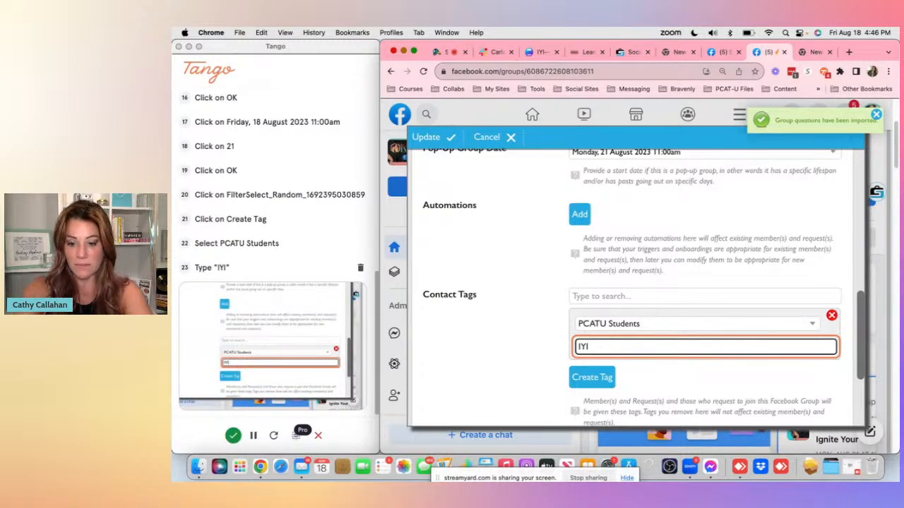
{"action": "type", "text": "_A"}
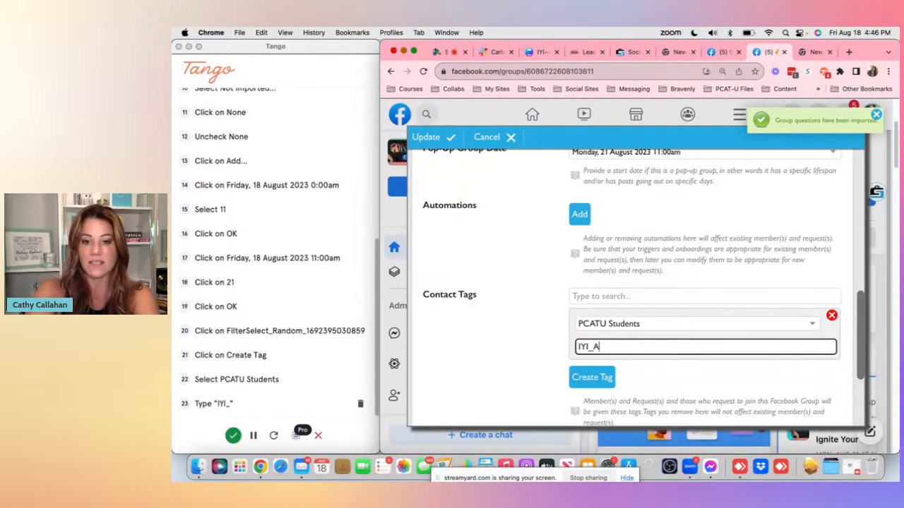
{"action": "type", "text": "ug23_"}
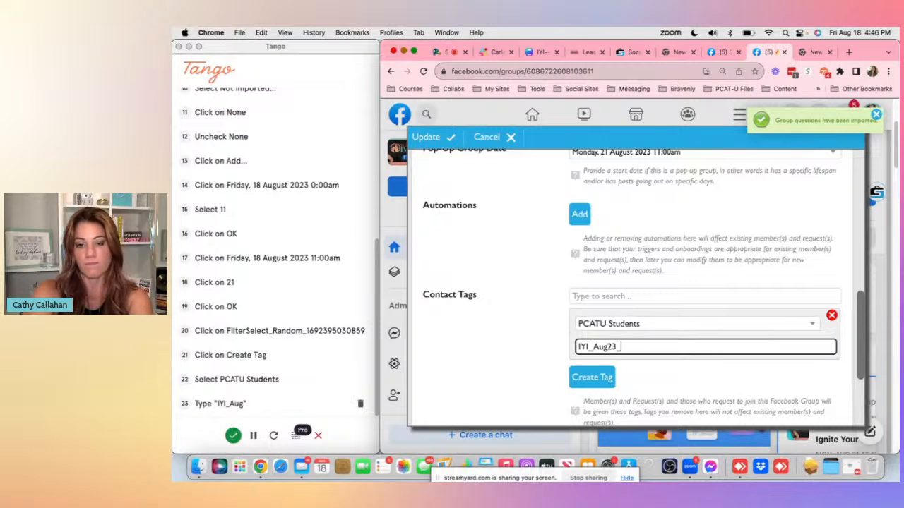
{"action": "type", "text": "Jion"}
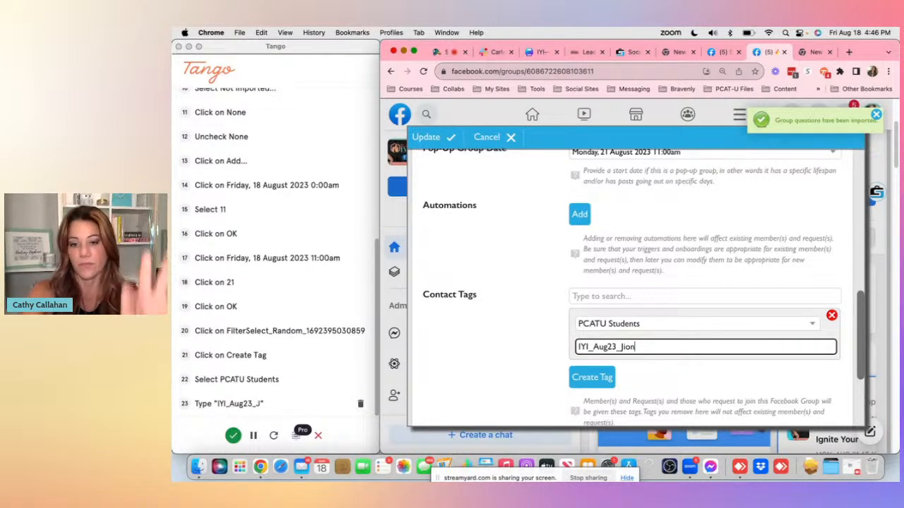
{"action": "type", "text": "ed group"}
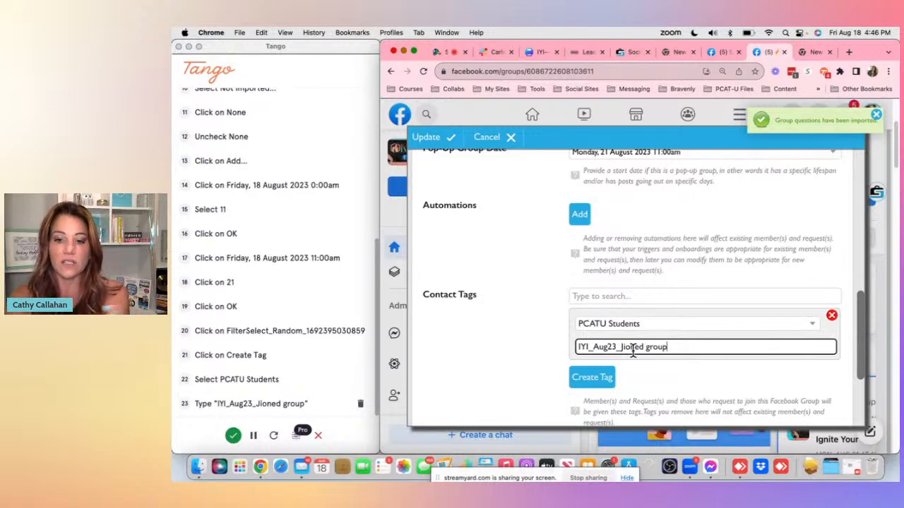
{"action": "left_click", "coordinate": [633, 351]}
{"action": "key", "text": "BackSpace"}
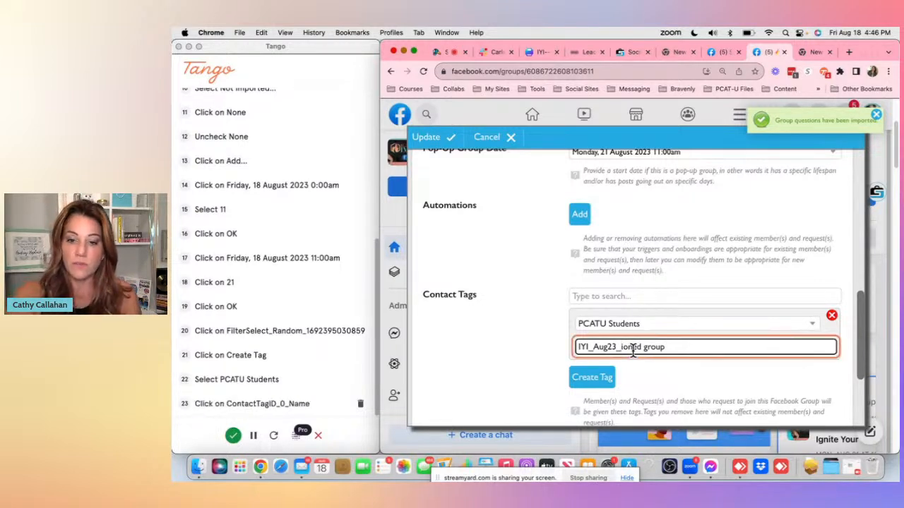
{"action": "key", "text": "BackSpace"}
{"action": "type", "text": "jo"}
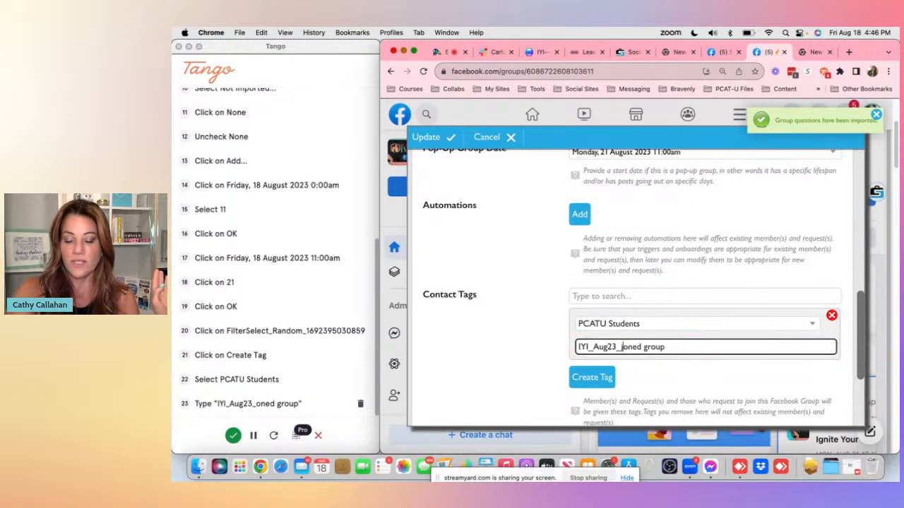
{"action": "type", "text": "i"}
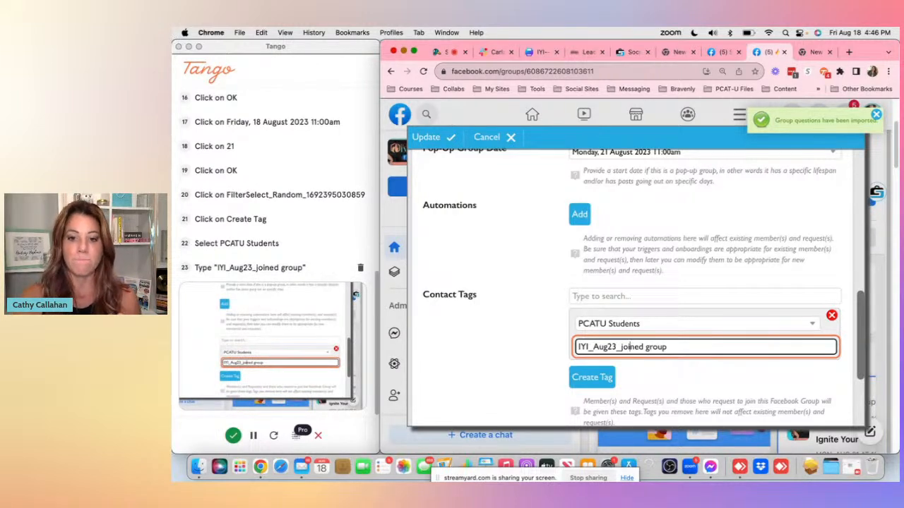
{"action": "scroll", "coordinate": [642, 315], "scroll_direction": "down", "scroll_amount": 2}
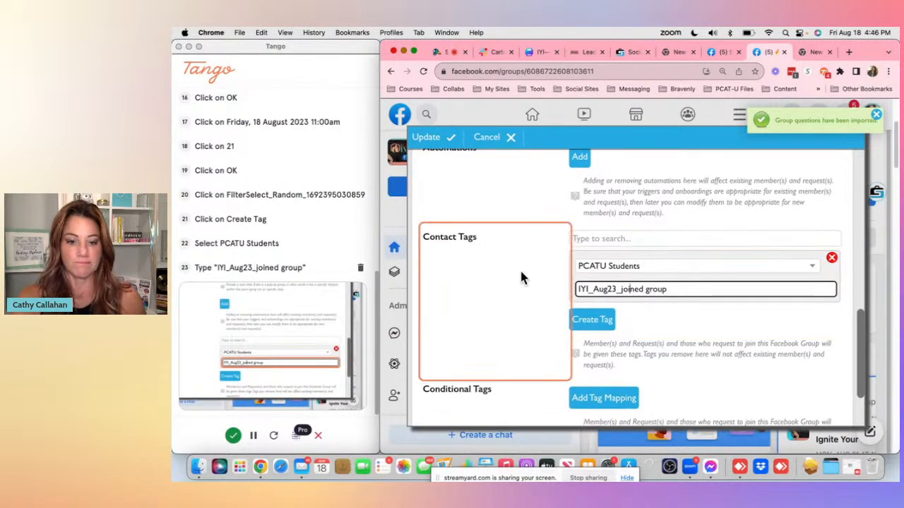
- Add a group automation and choose Create Facebook Pop-Up Group Automation from its list
{"action": "scroll", "coordinate": [587, 282], "scroll_direction": "down", "scroll_amount": 3}
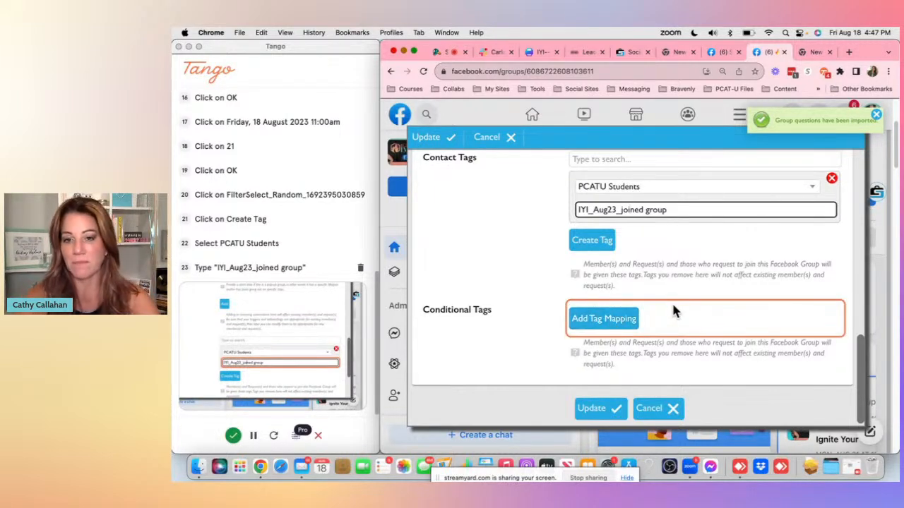
{"action": "scroll", "coordinate": [665, 279], "scroll_direction": "up", "scroll_amount": 3}
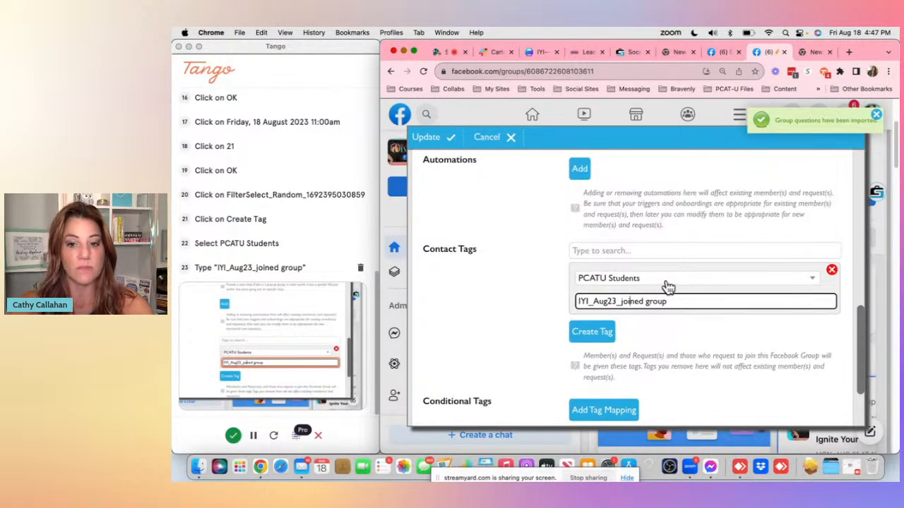
{"action": "scroll", "coordinate": [674, 276], "scroll_direction": "up", "scroll_amount": 4}
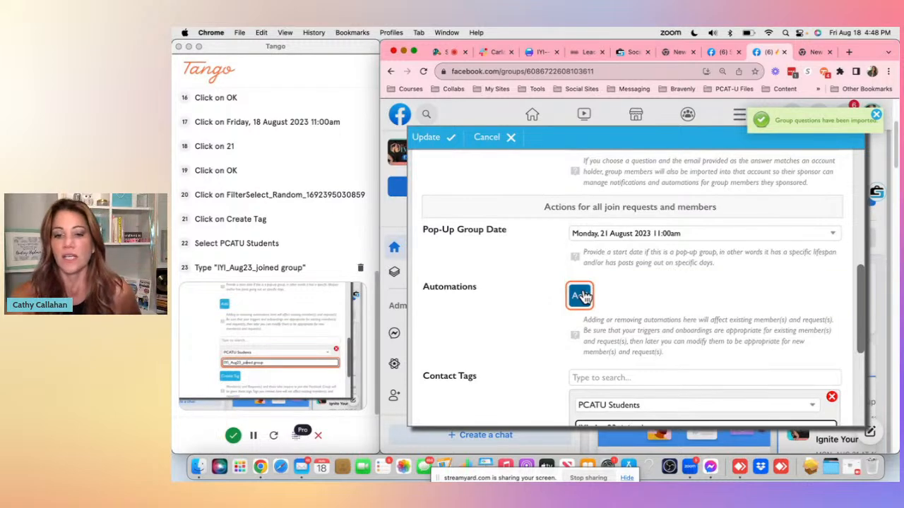
{"action": "left_click", "coordinate": [581, 297]}
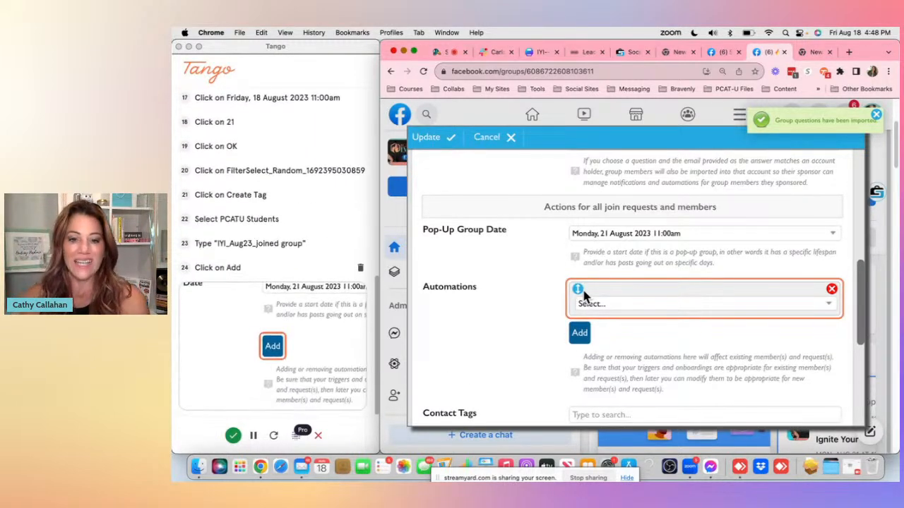
{"action": "left_click", "coordinate": [817, 304]}
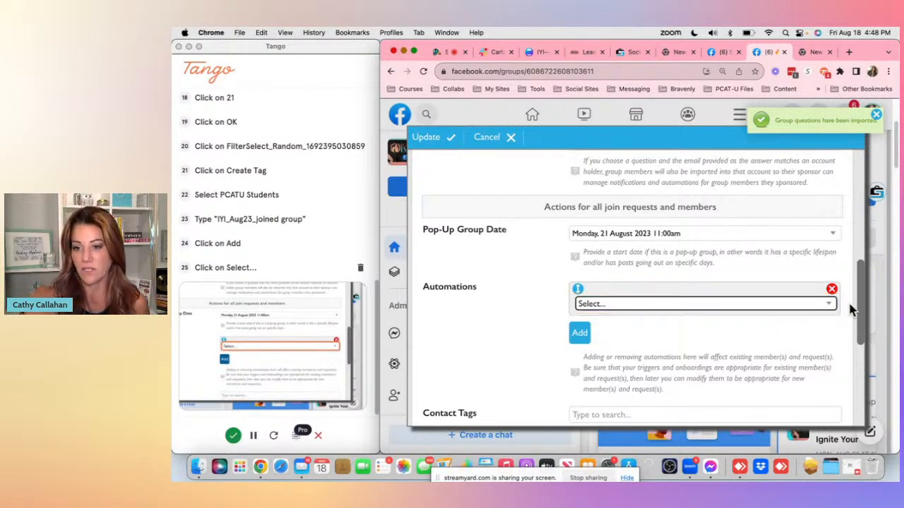
{"action": "left_click", "coordinate": [833, 308]}
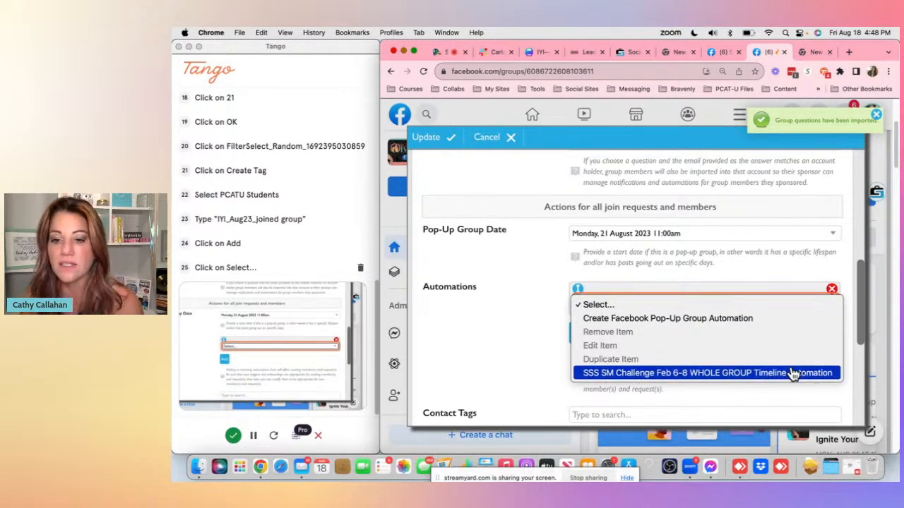
{"action": "left_click", "coordinate": [782, 319]}
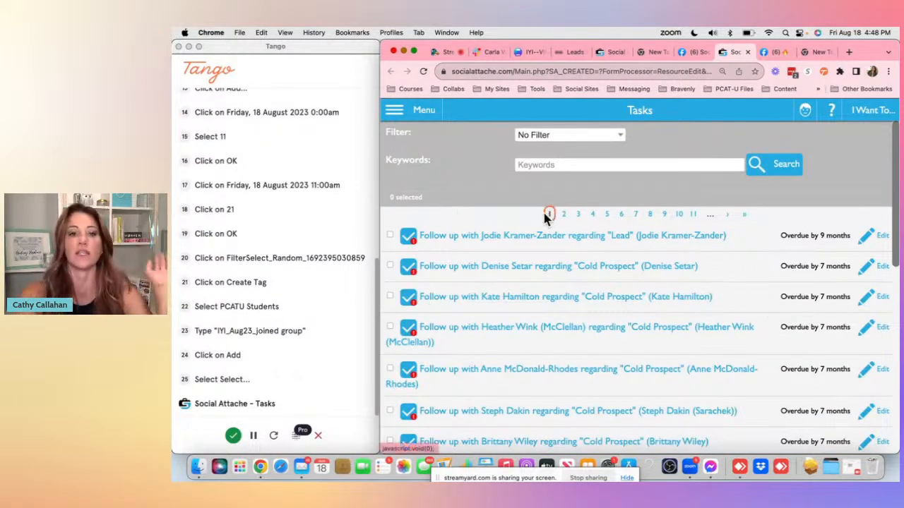
- Open Automation Sequences from the Marketing menu and collapse the Management and Bravenly Global folders
{"action": "left_click", "coordinate": [394, 115]}
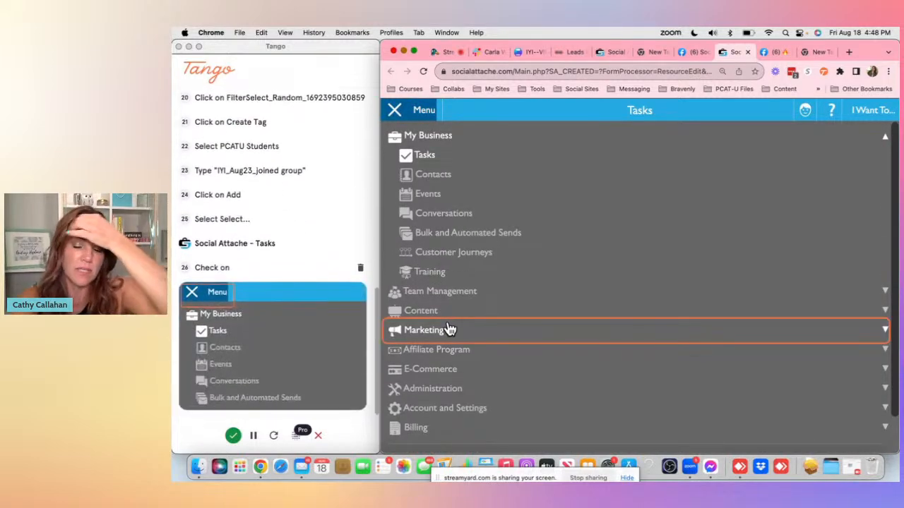
{"action": "left_click", "coordinate": [887, 337]}
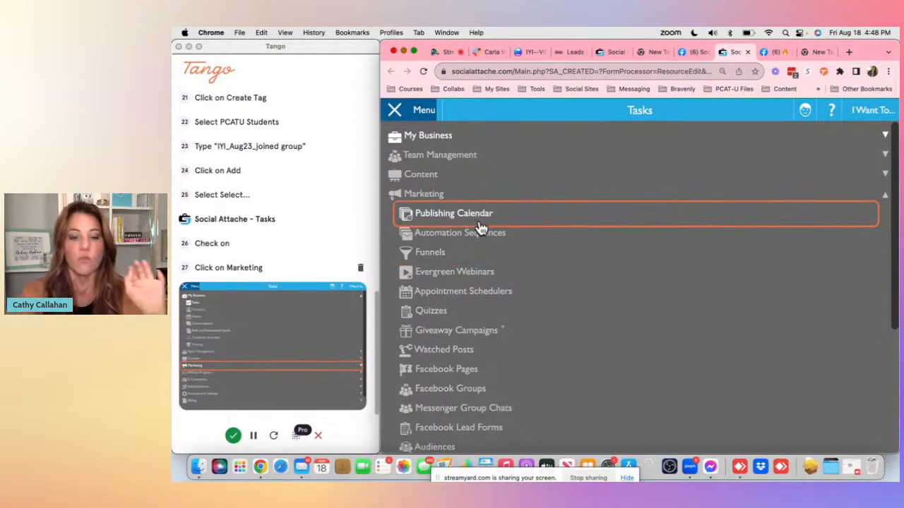
{"action": "left_click", "coordinate": [503, 233]}
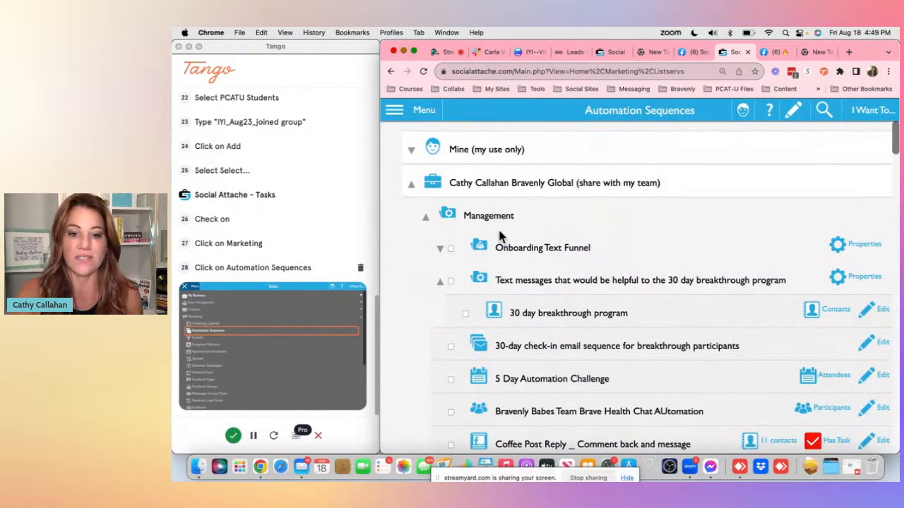
{"action": "left_click", "coordinate": [427, 219]}
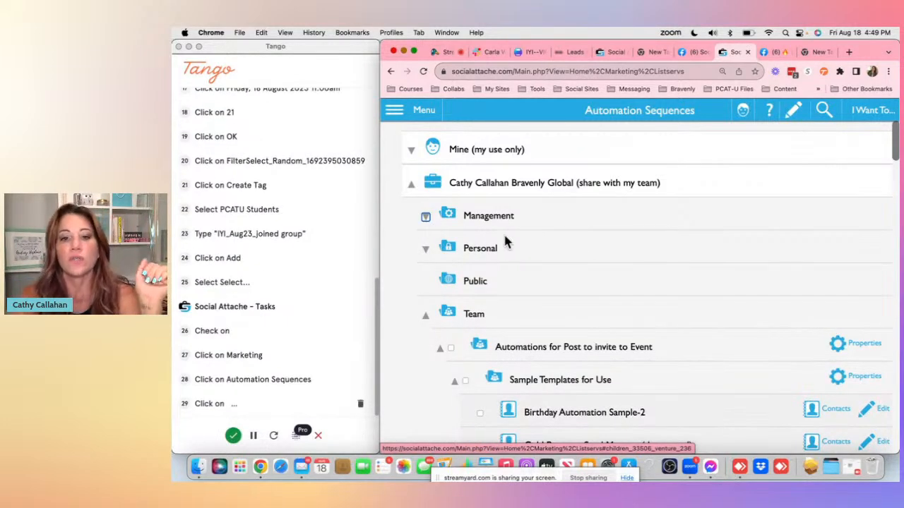
{"action": "left_click", "coordinate": [412, 188]}
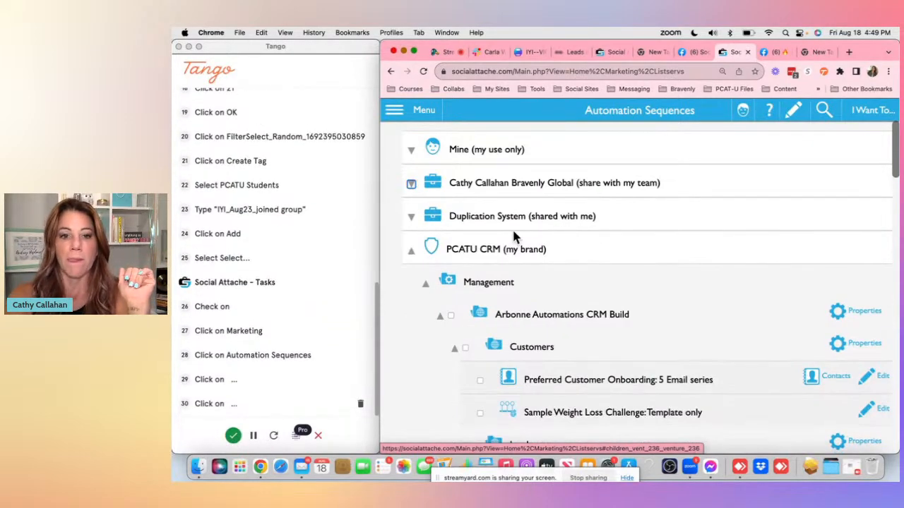
- Open the onboarding design of the FB Group Onboarding Generic-2 automation
{"action": "scroll", "coordinate": [523, 240], "scroll_direction": "down", "scroll_amount": 2}
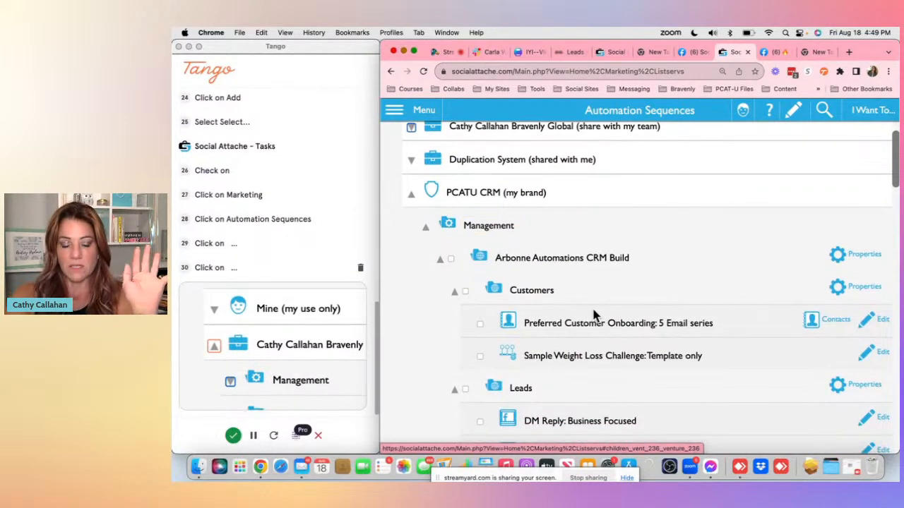
{"action": "scroll", "coordinate": [553, 276], "scroll_direction": "down", "scroll_amount": 2}
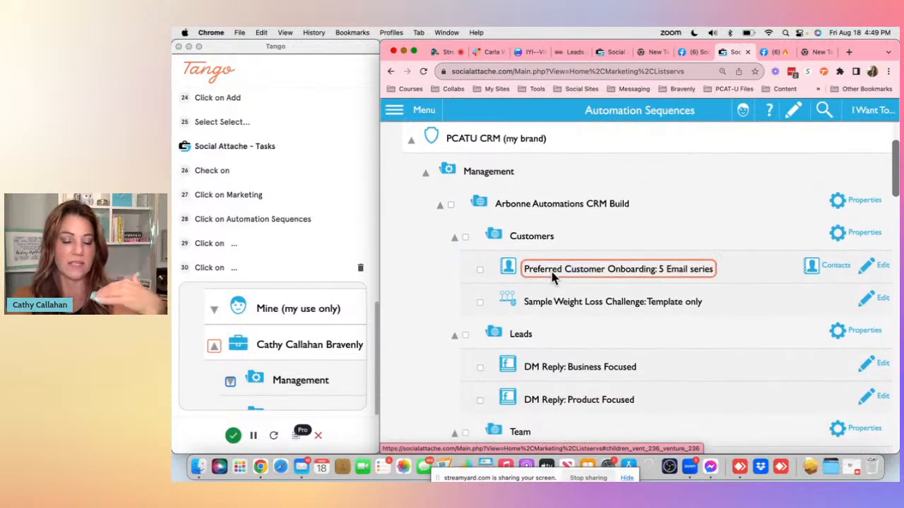
{"action": "scroll", "coordinate": [553, 277], "scroll_direction": "down", "scroll_amount": 2}
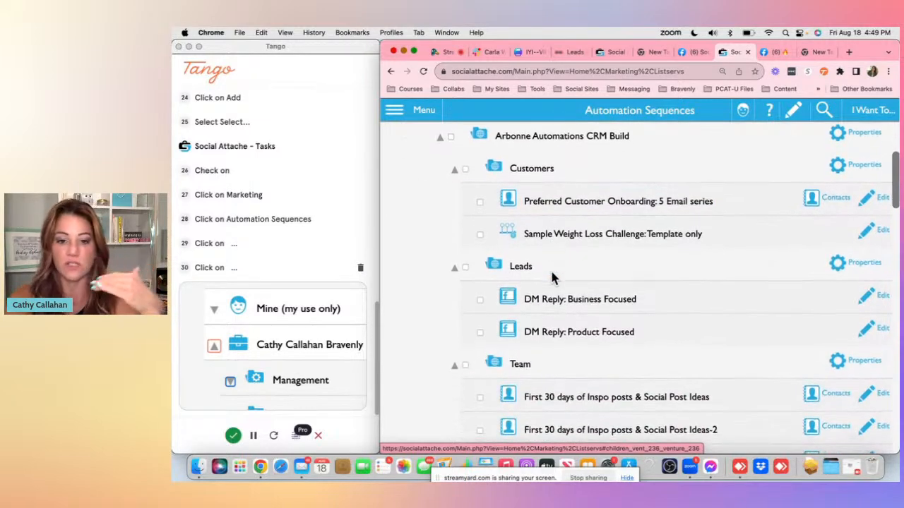
{"action": "scroll", "coordinate": [553, 277], "scroll_direction": "down", "scroll_amount": 1}
{"action": "scroll", "coordinate": [553, 277], "scroll_direction": "down", "scroll_amount": 3}
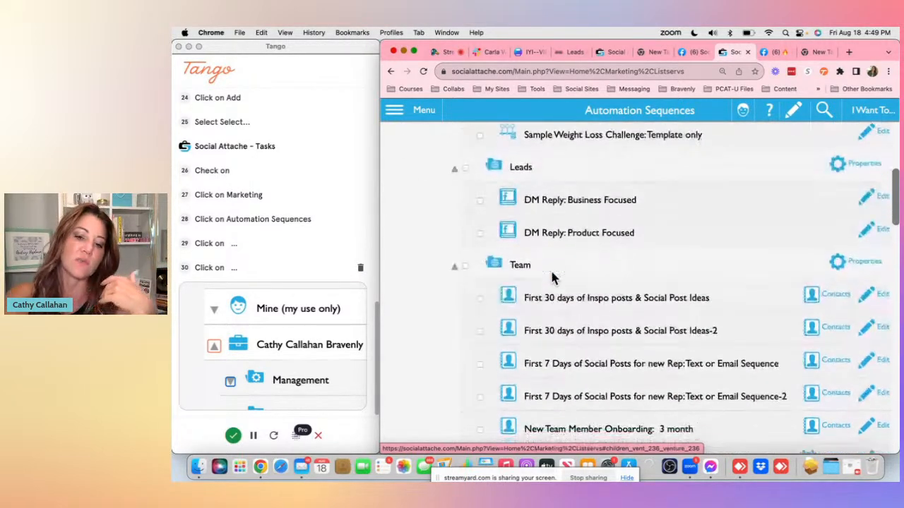
{"action": "scroll", "coordinate": [553, 277], "scroll_direction": "down", "scroll_amount": 5}
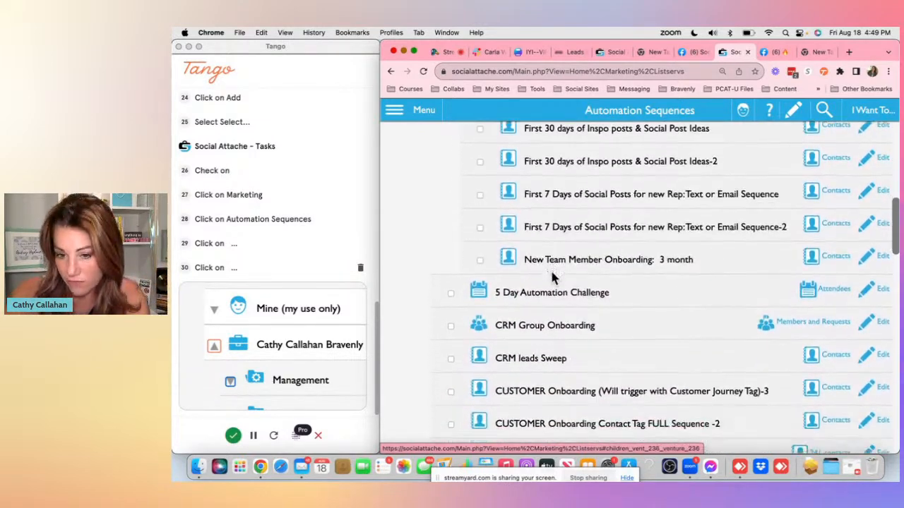
{"action": "scroll", "coordinate": [553, 278], "scroll_direction": "down", "scroll_amount": 2}
{"action": "scroll", "coordinate": [553, 278], "scroll_direction": "down", "scroll_amount": 4}
{"action": "scroll", "coordinate": [553, 277], "scroll_direction": "down", "scroll_amount": 10}
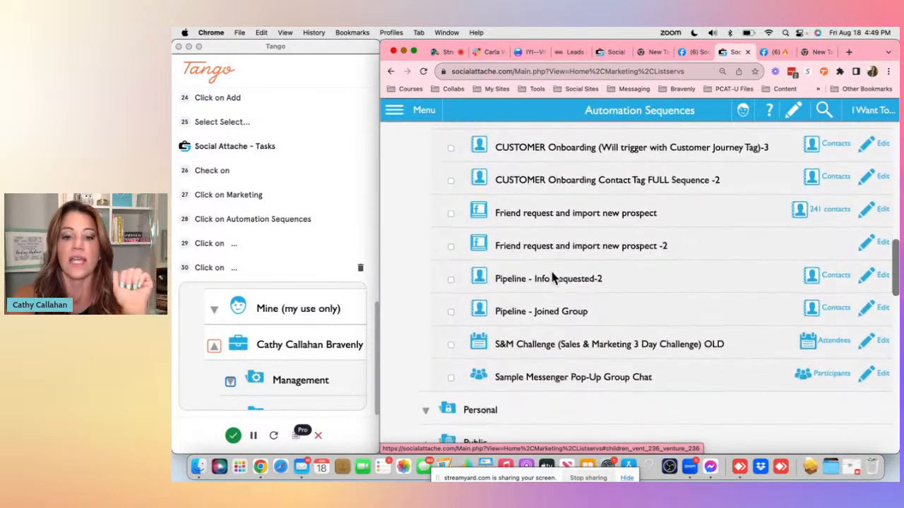
{"action": "scroll", "coordinate": [553, 278], "scroll_direction": "down", "scroll_amount": 7}
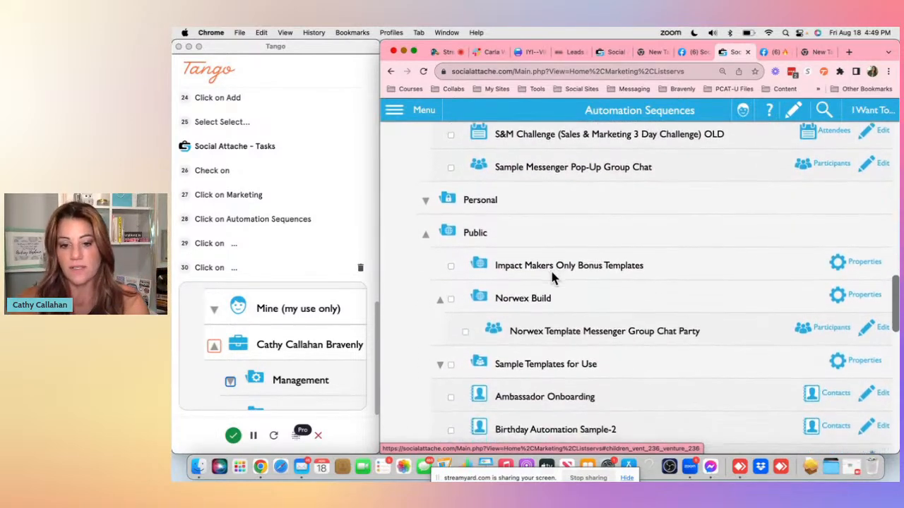
{"action": "scroll", "coordinate": [553, 278], "scroll_direction": "down", "scroll_amount": 4}
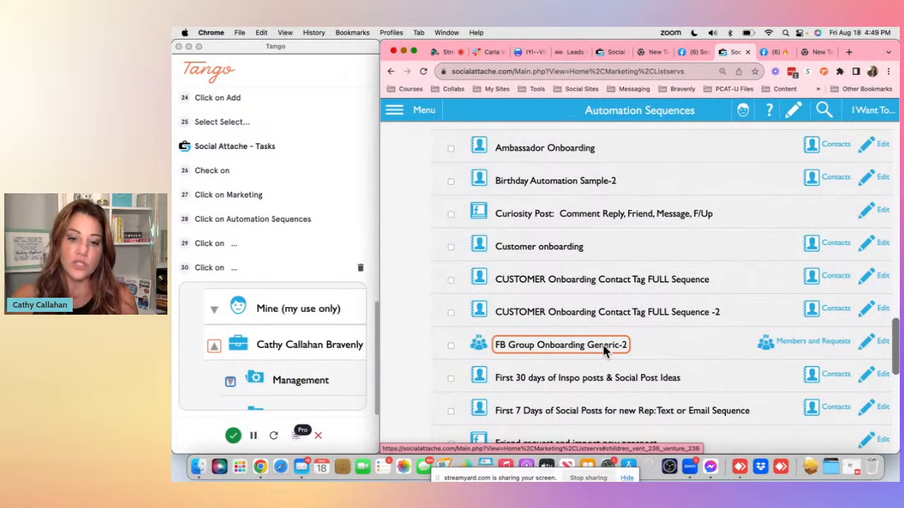
{"action": "left_click", "coordinate": [882, 344]}
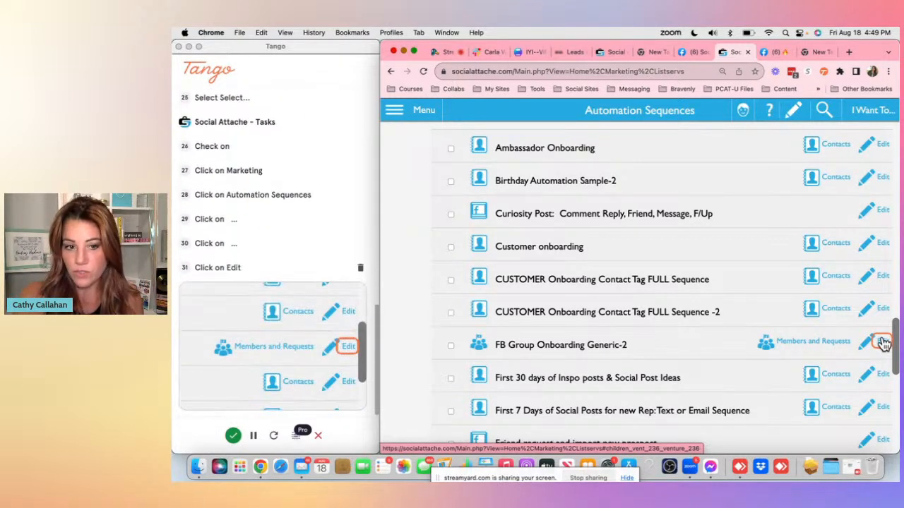
{"action": "left_click", "coordinate": [882, 342]}
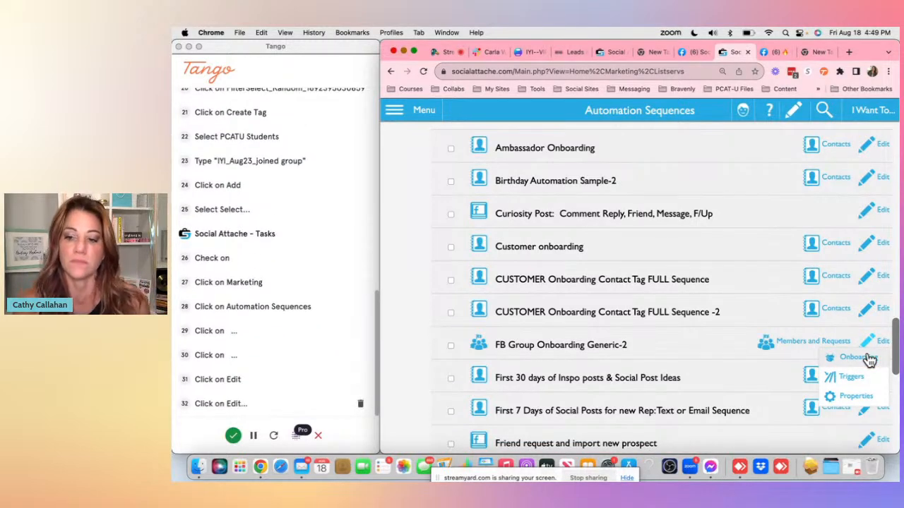
{"action": "left_click", "coordinate": [854, 358]}
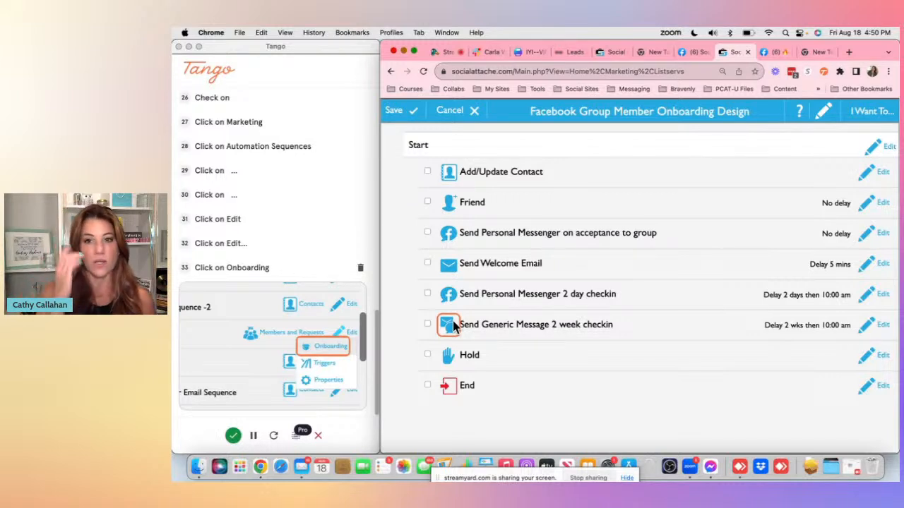
- Switch to the StreamYard broadcast and briefly show a viewer's comment on screen, then hide it
{"action": "left_click", "coordinate": [447, 54]}
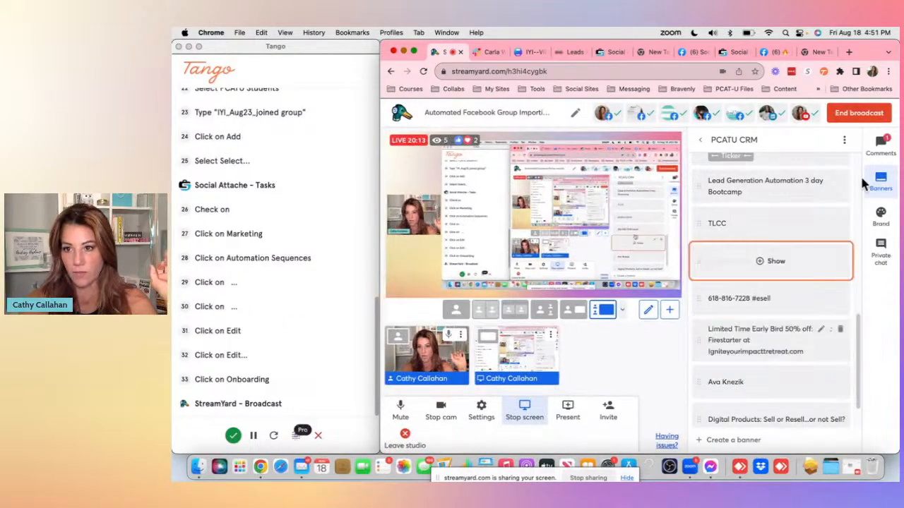
{"action": "left_click", "coordinate": [883, 147]}
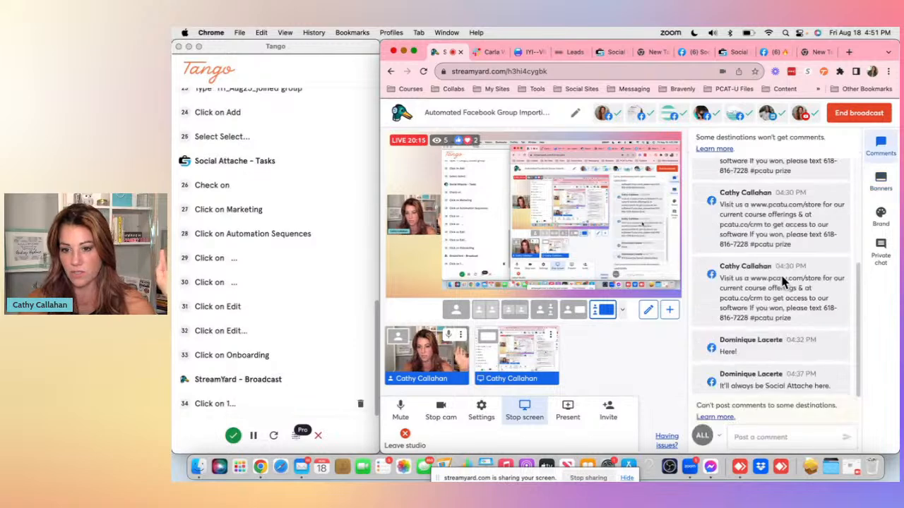
{"action": "left_click", "coordinate": [779, 380]}
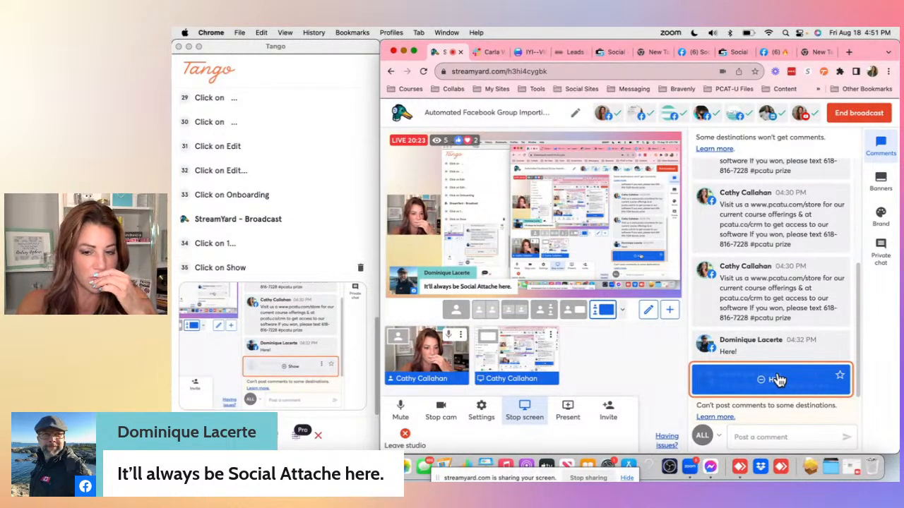
{"action": "left_click", "coordinate": [776, 380]}
{"action": "scroll", "coordinate": [329, 346], "scroll_direction": "up", "scroll_amount": 3}
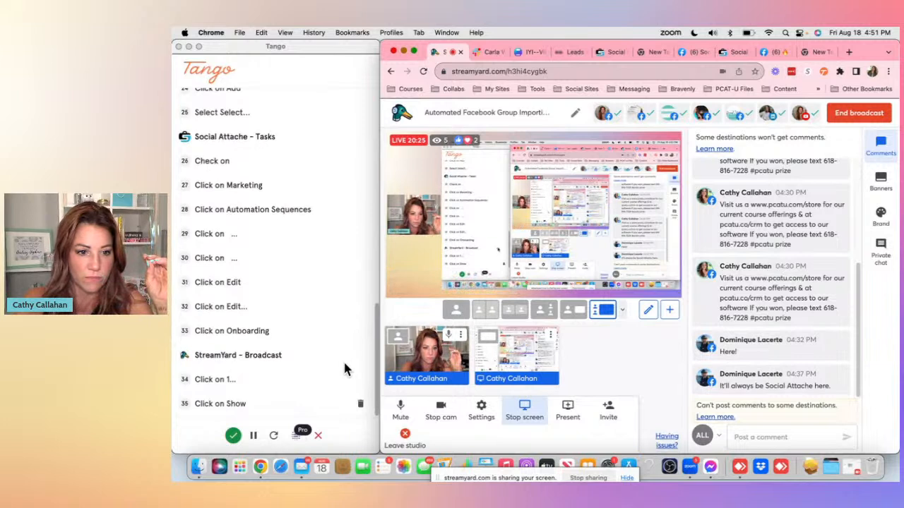
{"action": "scroll", "coordinate": [349, 380], "scroll_direction": "down", "scroll_amount": 3}
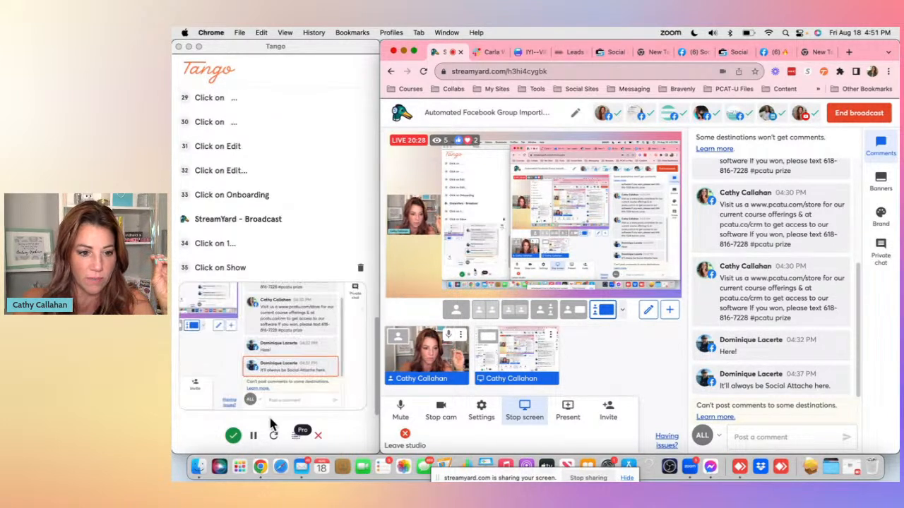
- Pause the Tango capture and delete the last three recorded steps belonging to StreamYard
{"action": "left_click", "coordinate": [256, 437]}
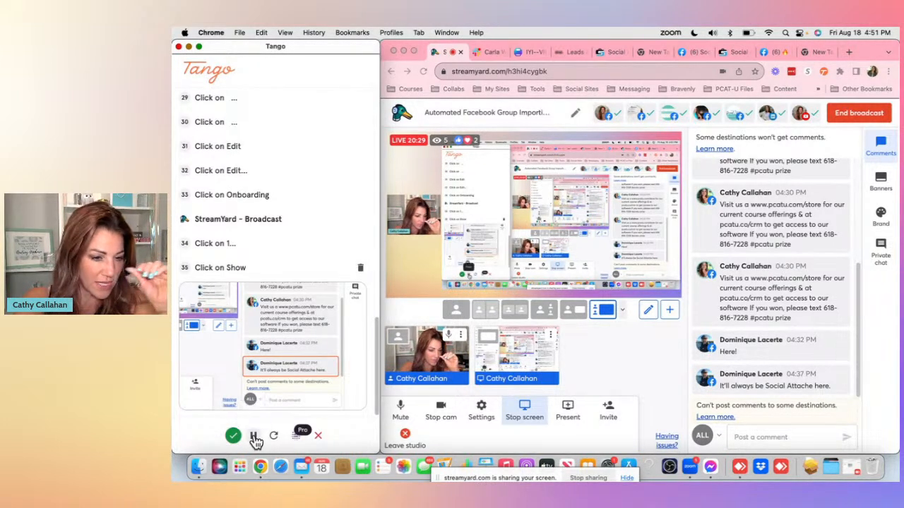
{"action": "left_click", "coordinate": [360, 269]}
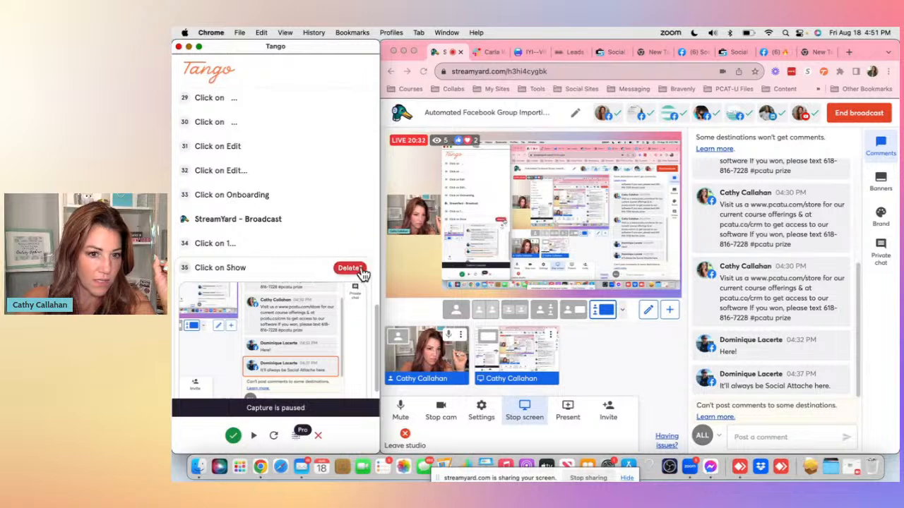
{"action": "left_click", "coordinate": [359, 268]}
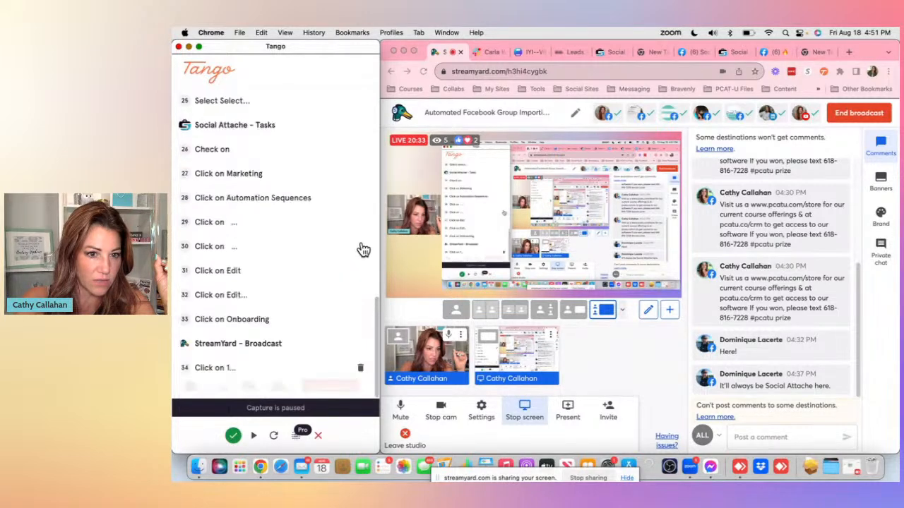
{"action": "left_click", "coordinate": [360, 248]}
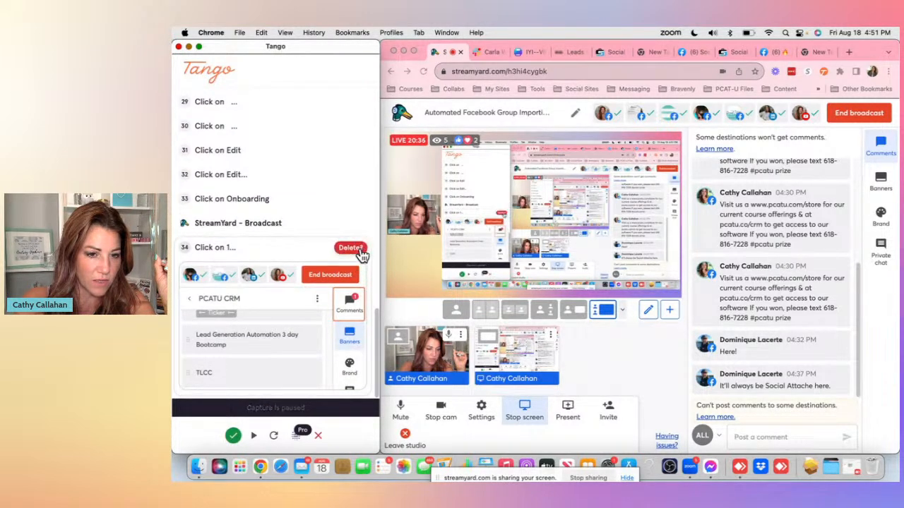
{"action": "left_click", "coordinate": [358, 249]}
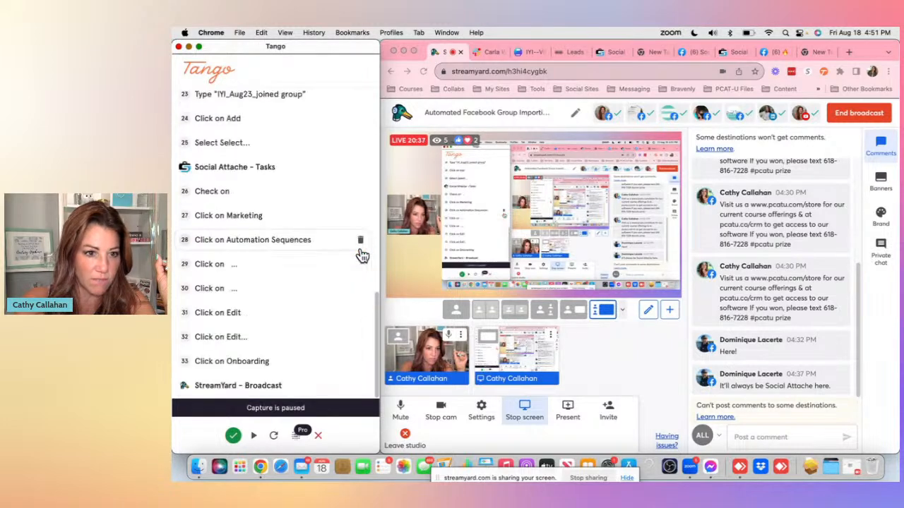
{"action": "left_click", "coordinate": [361, 388]}
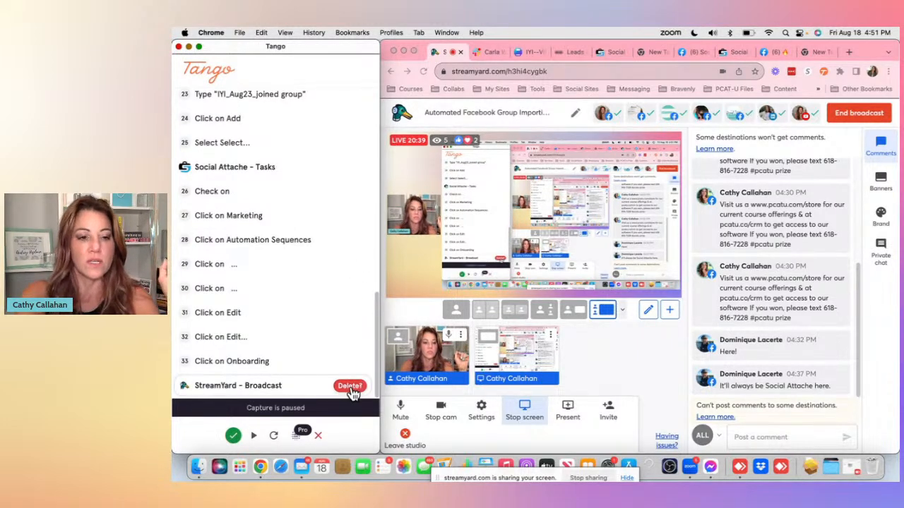
{"action": "left_click", "coordinate": [351, 390]}
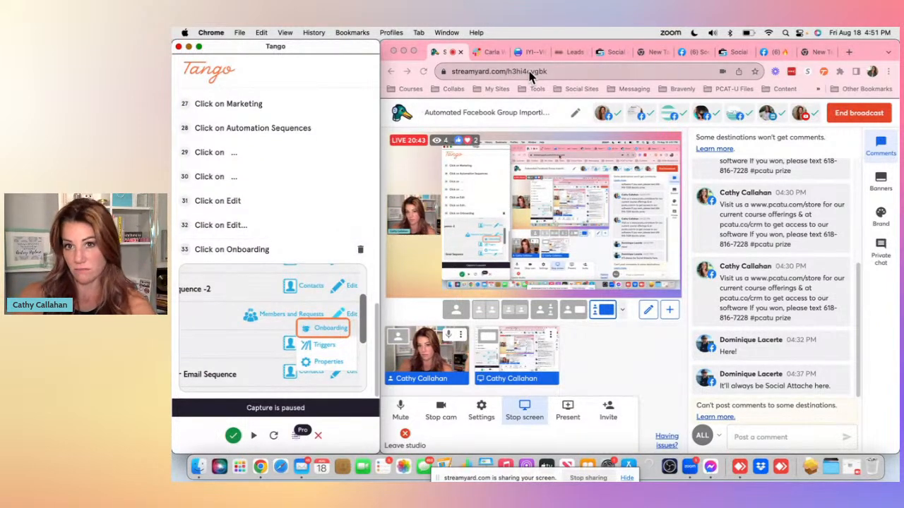
- Return to Social Attache and cancel out of the Facebook Group Member Onboarding Design
{"action": "left_click", "coordinate": [733, 52]}
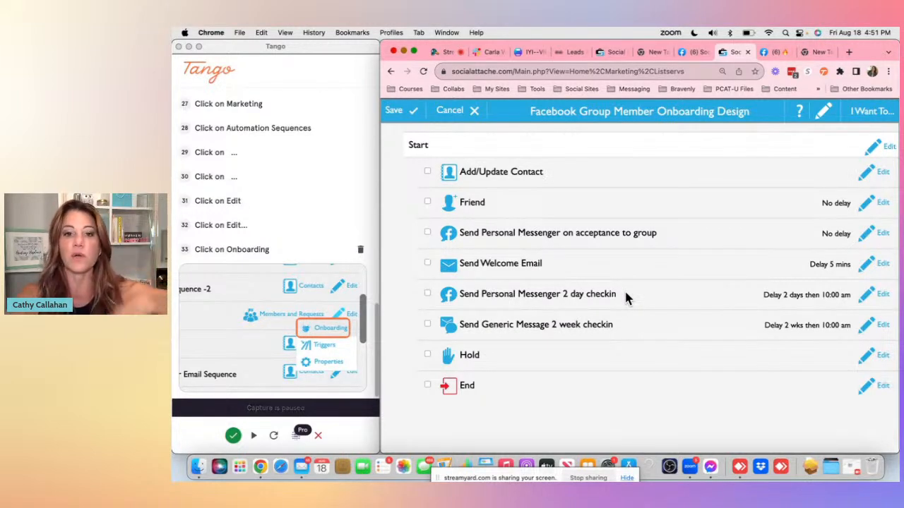
{"action": "left_click", "coordinate": [452, 109]}
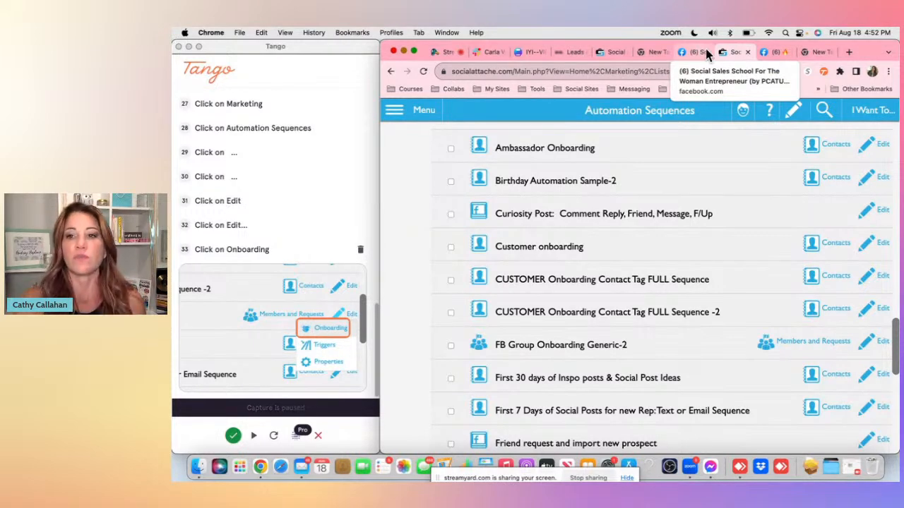
- On the group's Facebook page, review the Automations options, update the Social Attache group settings and close the import notice
{"action": "left_click", "coordinate": [773, 56]}
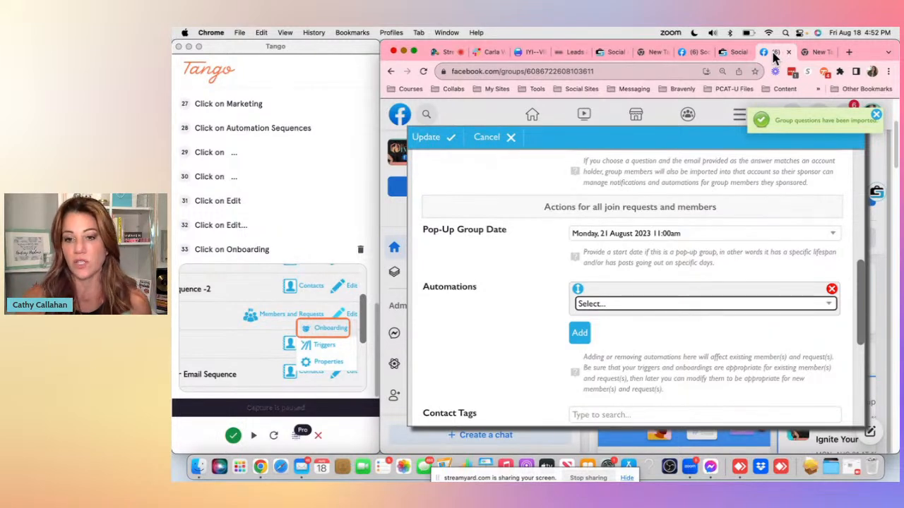
{"action": "left_click", "coordinate": [828, 307]}
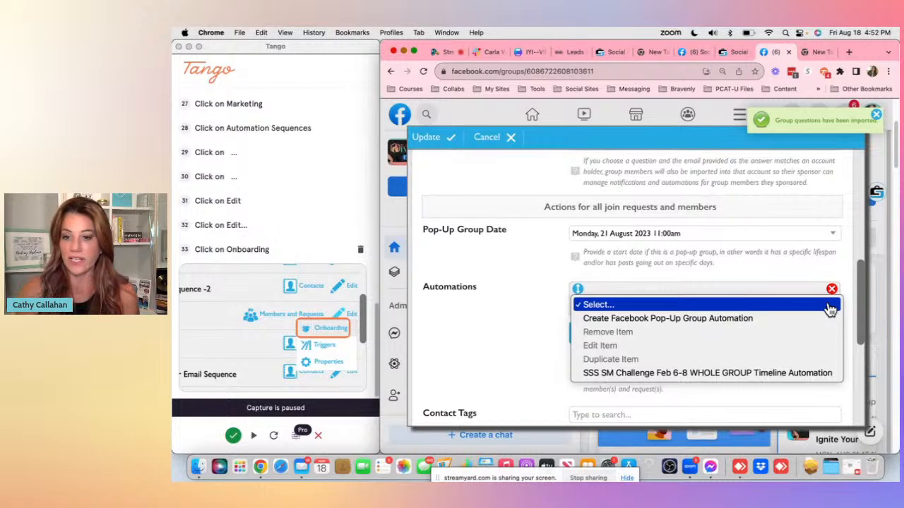
{"action": "left_click", "coordinate": [513, 332]}
{"action": "scroll", "coordinate": [616, 318], "scroll_direction": "down", "scroll_amount": 2}
{"action": "scroll", "coordinate": [617, 318], "scroll_direction": "down", "scroll_amount": 5}
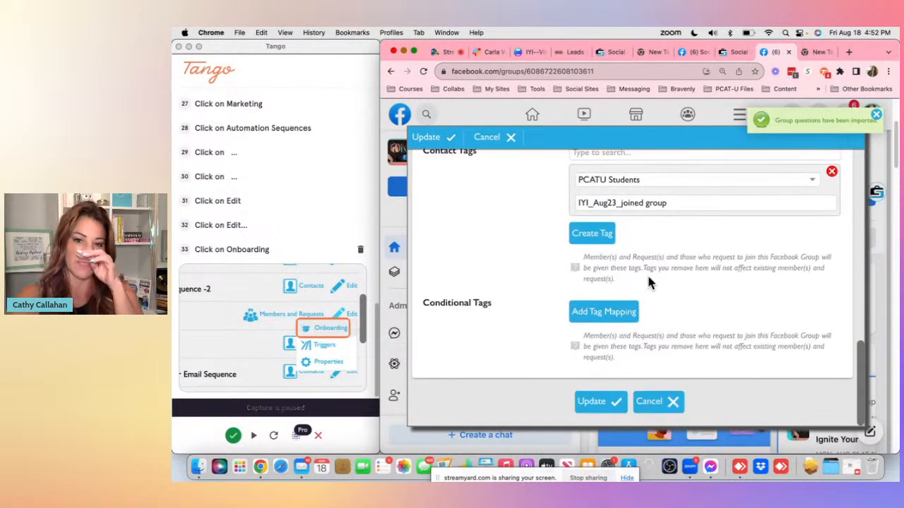
{"action": "scroll", "coordinate": [663, 191], "scroll_direction": "up", "scroll_amount": 3}
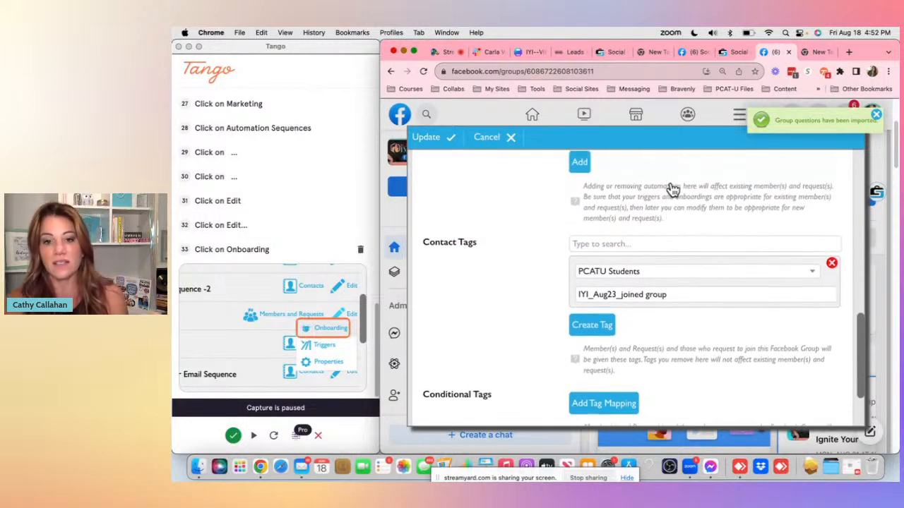
{"action": "scroll", "coordinate": [644, 254], "scroll_direction": "down", "scroll_amount": 3}
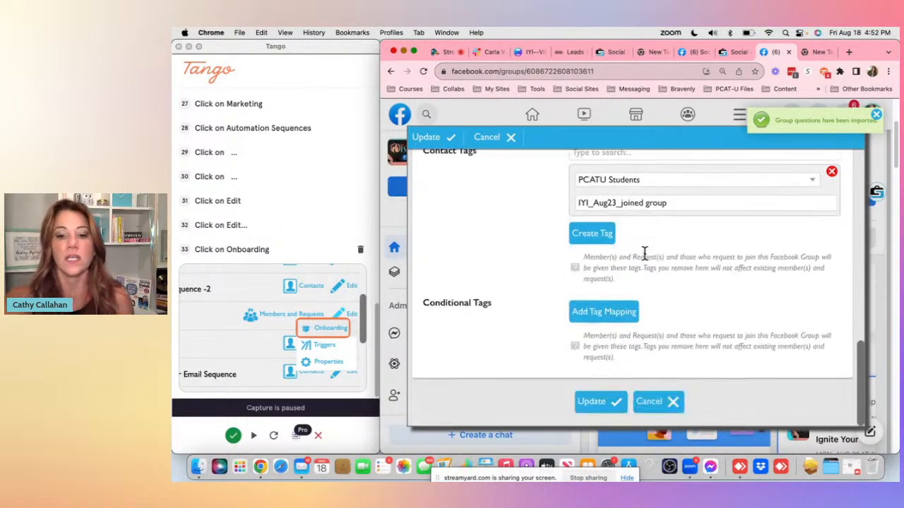
{"action": "left_click", "coordinate": [604, 402]}
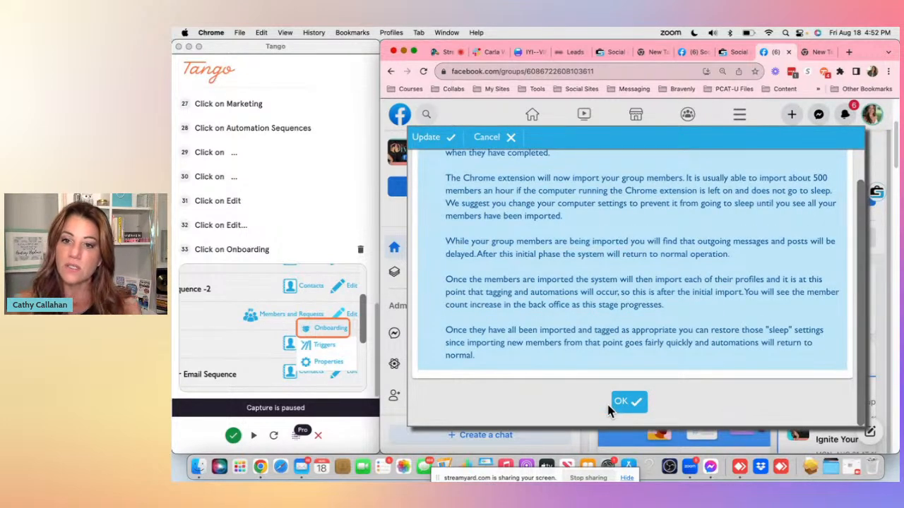
{"action": "scroll", "coordinate": [629, 327], "scroll_direction": "up", "scroll_amount": 1}
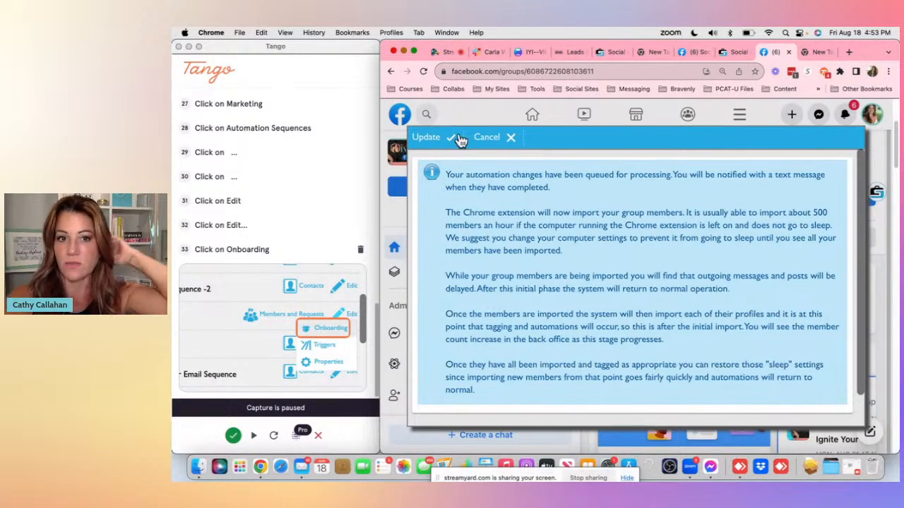
{"action": "scroll", "coordinate": [486, 235], "scroll_direction": "down", "scroll_amount": 2}
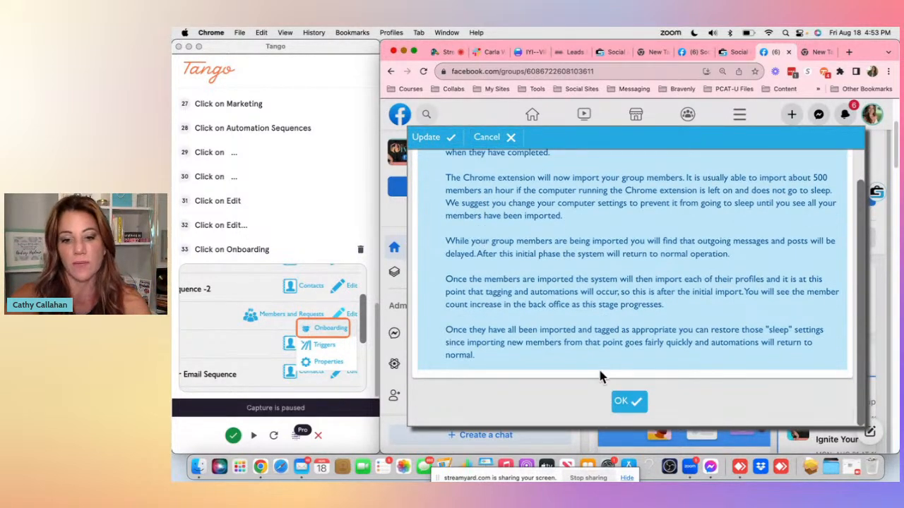
{"action": "left_click", "coordinate": [439, 144]}
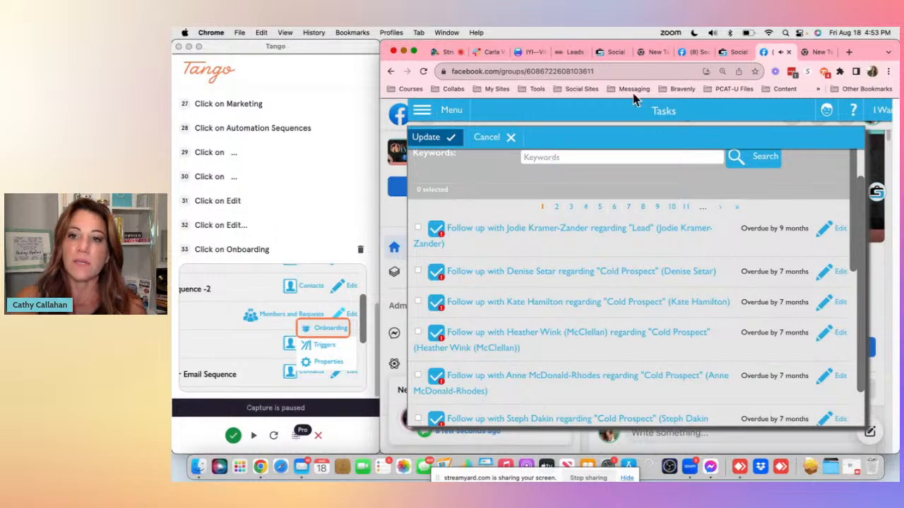
- Open Facebook Groups from the Marketing menu in Social Attache
{"action": "left_click", "coordinate": [732, 53]}
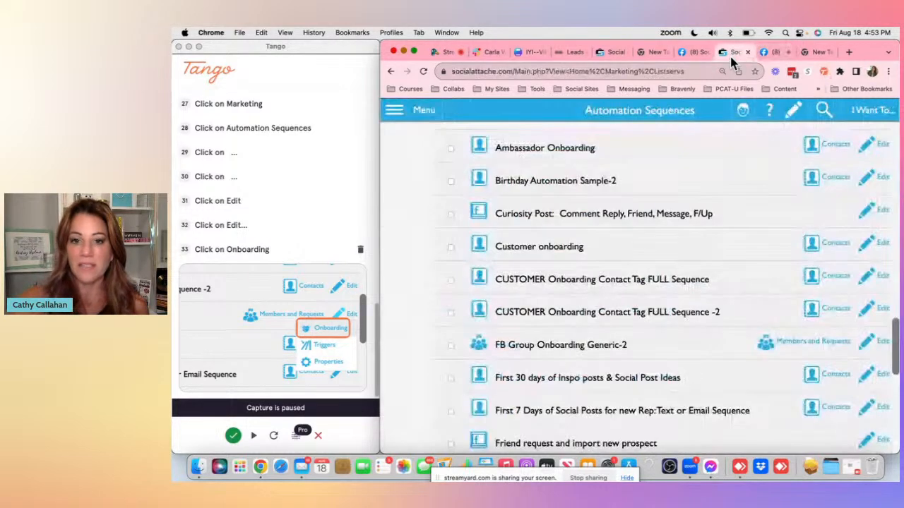
{"action": "left_click", "coordinate": [393, 113]}
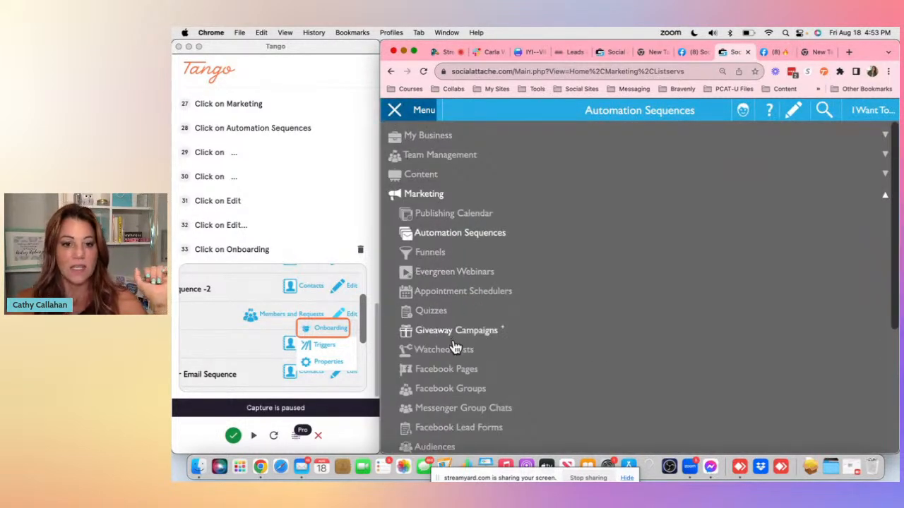
{"action": "left_click", "coordinate": [450, 384]}
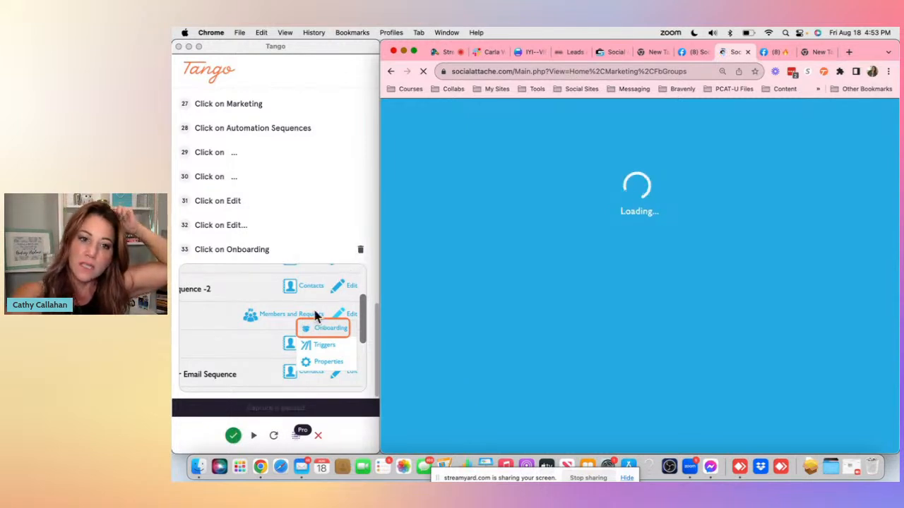
- Finish the Tango capture
{"action": "left_click", "coordinate": [236, 437]}
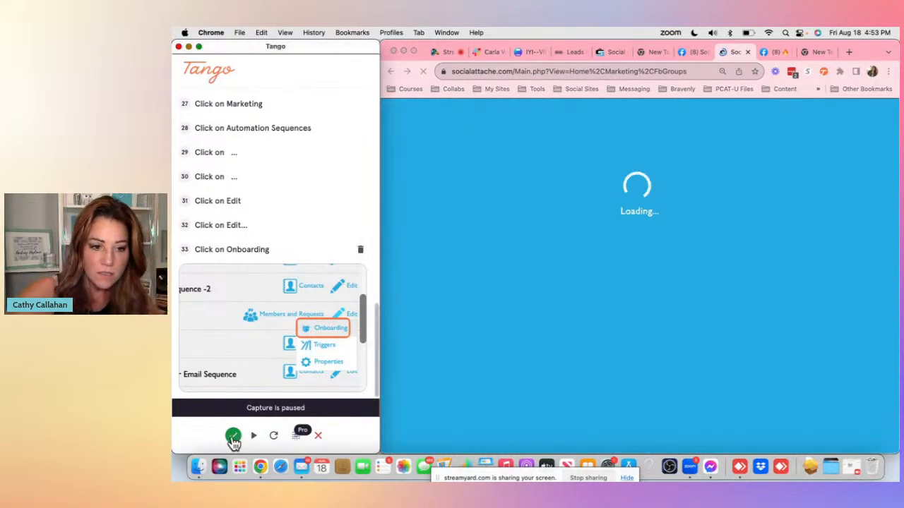
{"action": "left_click", "coordinate": [234, 438]}
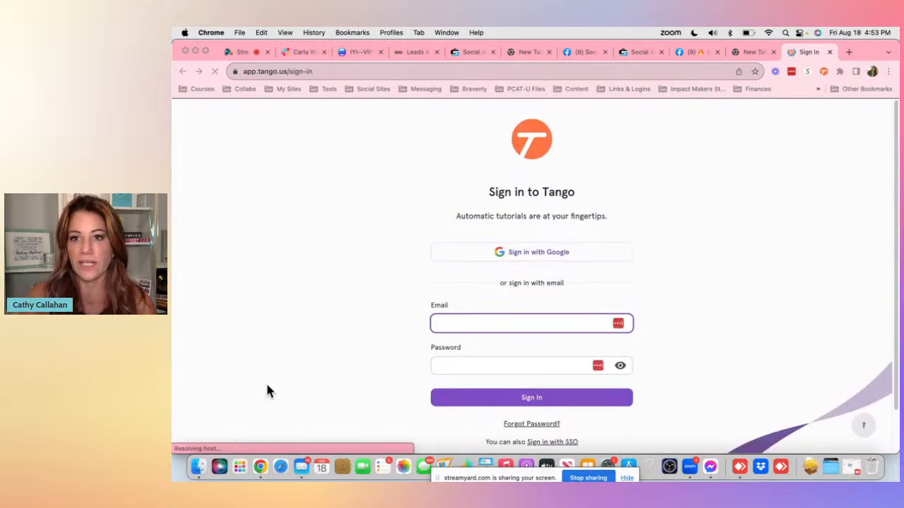
- Scroll through the Facebook Groups list looking for the Ignite Your Impact group
{"action": "left_click", "coordinate": [633, 55]}
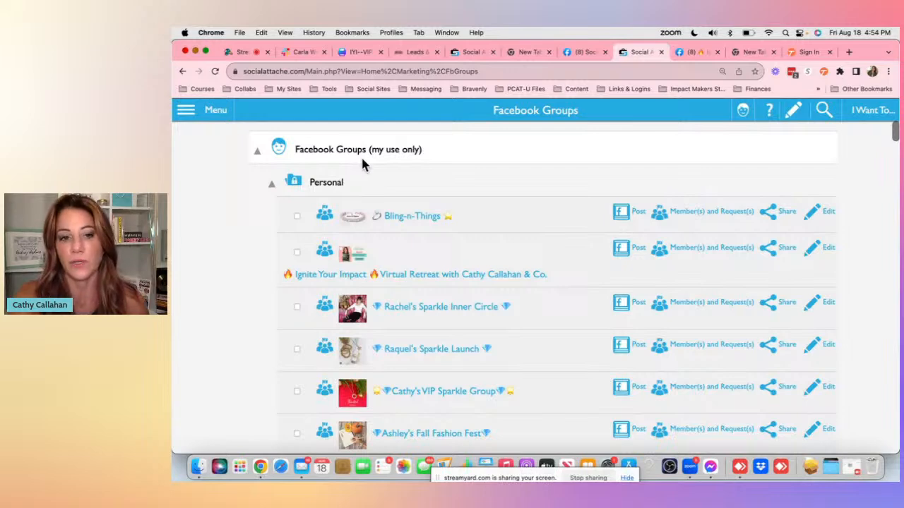
{"action": "scroll", "coordinate": [362, 163], "scroll_direction": "down", "scroll_amount": 2}
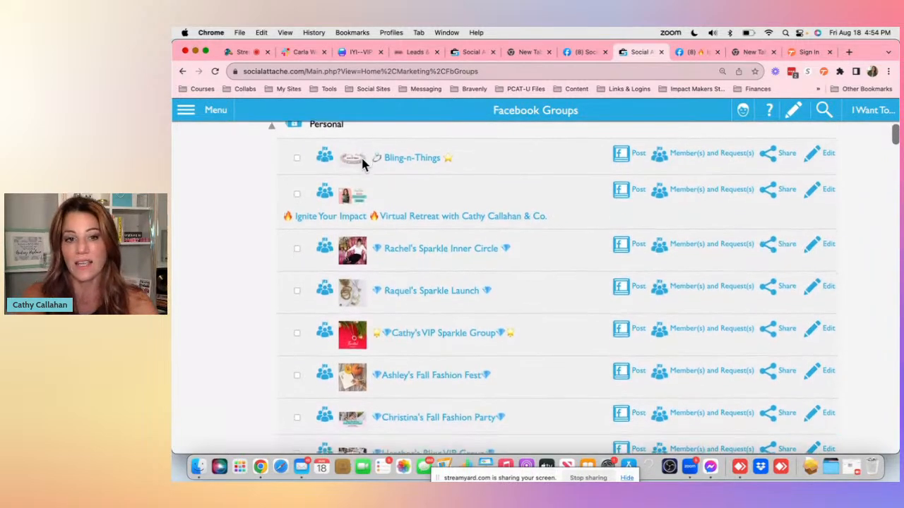
{"action": "scroll", "coordinate": [362, 163], "scroll_direction": "down", "scroll_amount": 10}
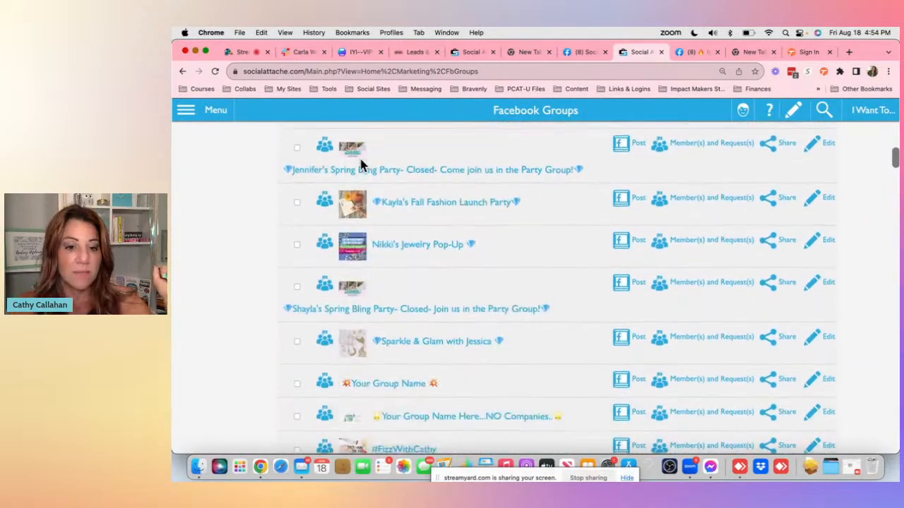
{"action": "scroll", "coordinate": [361, 164], "scroll_direction": "down", "scroll_amount": 12}
{"action": "scroll", "coordinate": [412, 242], "scroll_direction": "down", "scroll_amount": 10}
{"action": "scroll", "coordinate": [412, 242], "scroll_direction": "up", "scroll_amount": 3}
{"action": "scroll", "coordinate": [412, 241], "scroll_direction": "up", "scroll_amount": 2}
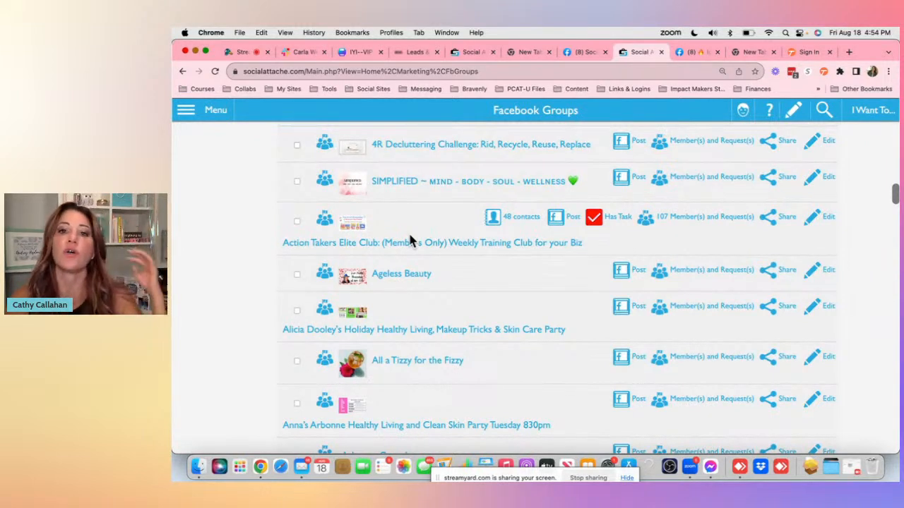
- Cancel the Social Attache dialog on the Ignite Your Impact group's Facebook page
{"action": "left_click", "coordinate": [683, 54]}
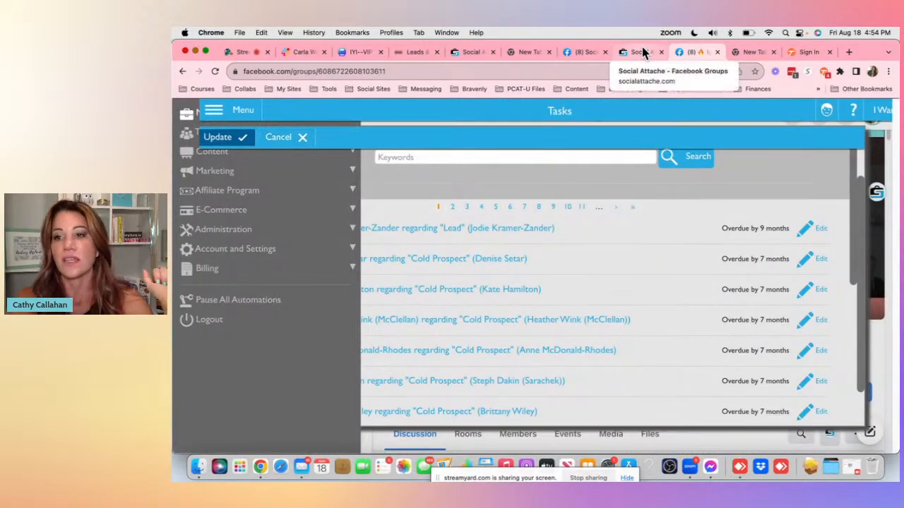
{"action": "left_click", "coordinate": [293, 141]}
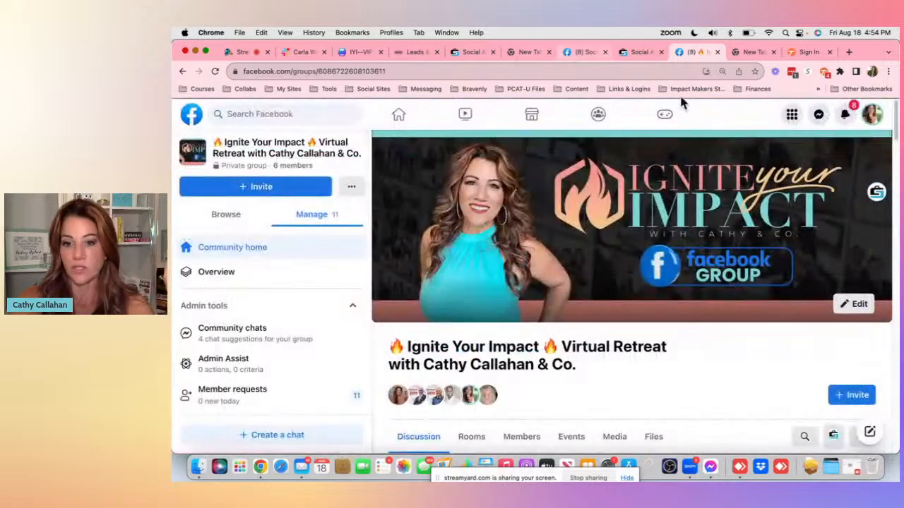
{"action": "scroll", "coordinate": [813, 250], "scroll_direction": "down", "scroll_amount": 3}
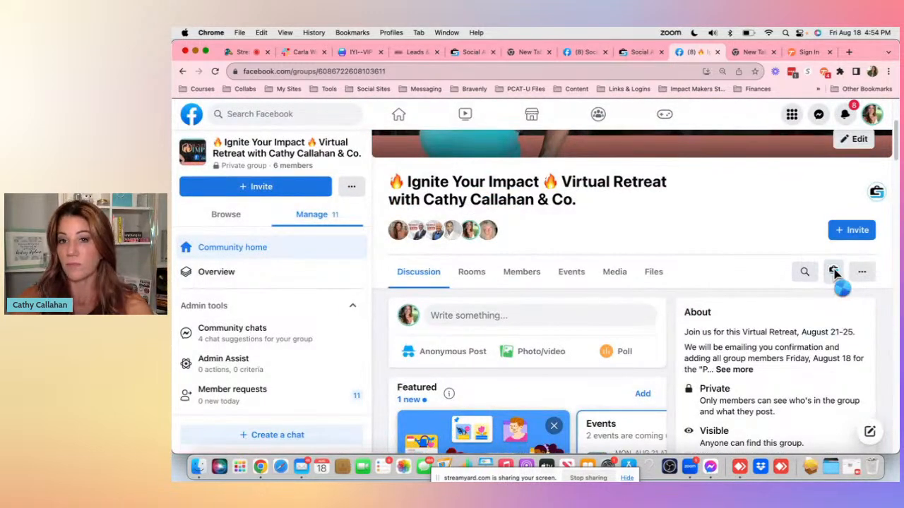
- Search the Social Attache Facebook Groups list for Ignite
{"action": "left_click", "coordinate": [589, 53]}
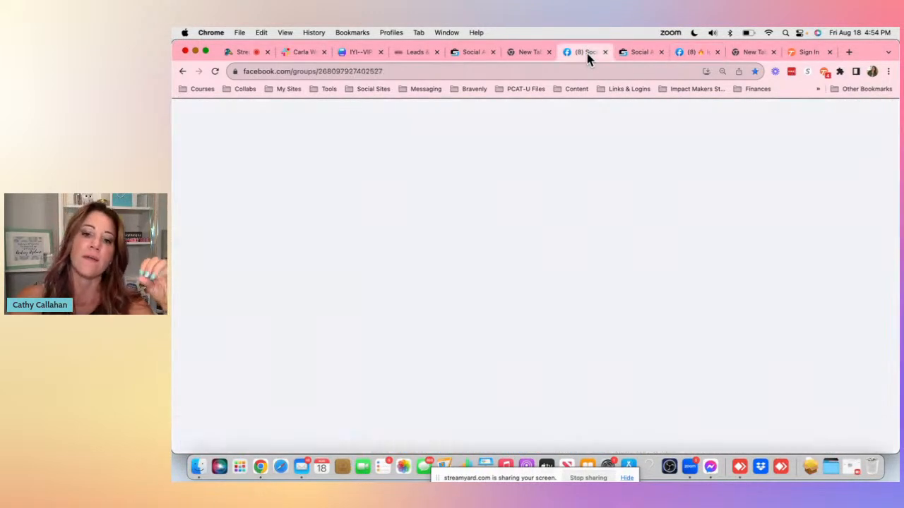
{"action": "left_click", "coordinate": [633, 57]}
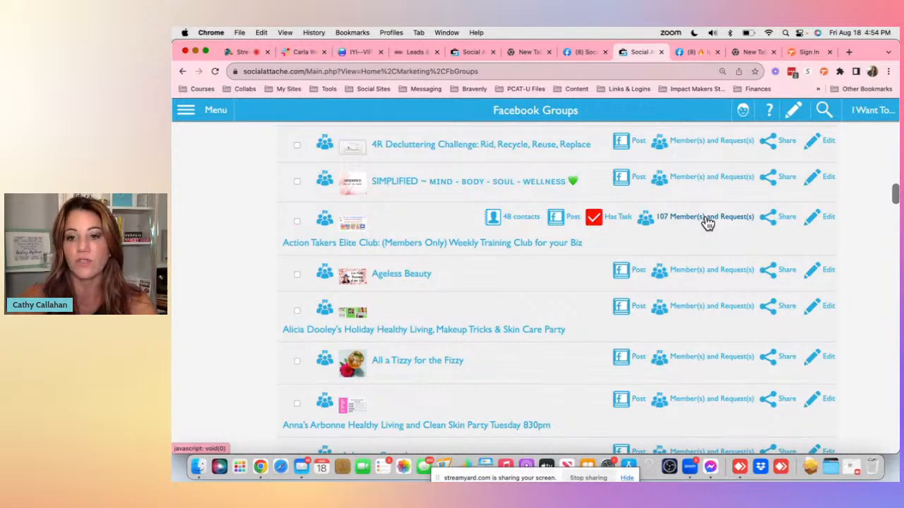
{"action": "scroll", "coordinate": [705, 223], "scroll_direction": "down", "scroll_amount": 5}
{"action": "scroll", "coordinate": [704, 223], "scroll_direction": "up", "scroll_amount": 5}
{"action": "scroll", "coordinate": [704, 222], "scroll_direction": "up", "scroll_amount": 8}
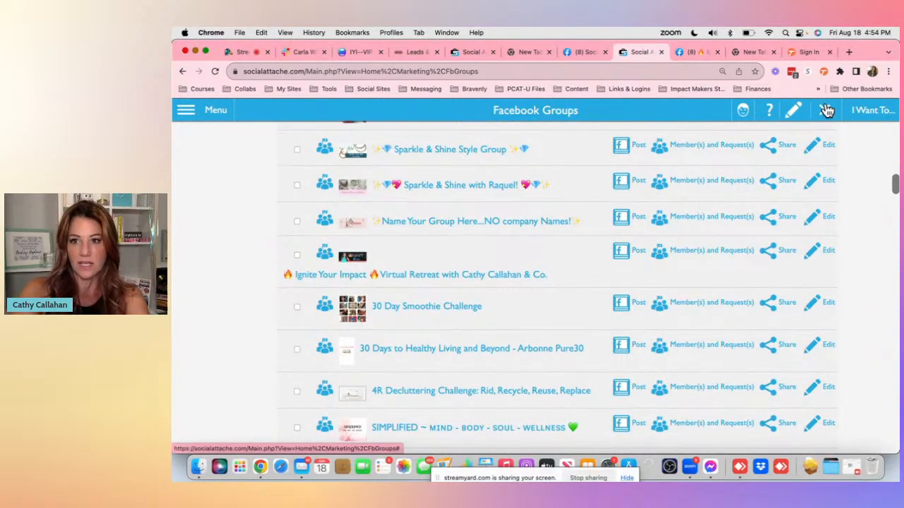
{"action": "left_click", "coordinate": [826, 111]}
{"action": "left_click", "coordinate": [593, 192]}
{"action": "type", "text": "Ignite"}
{"action": "key", "text": "Return"}
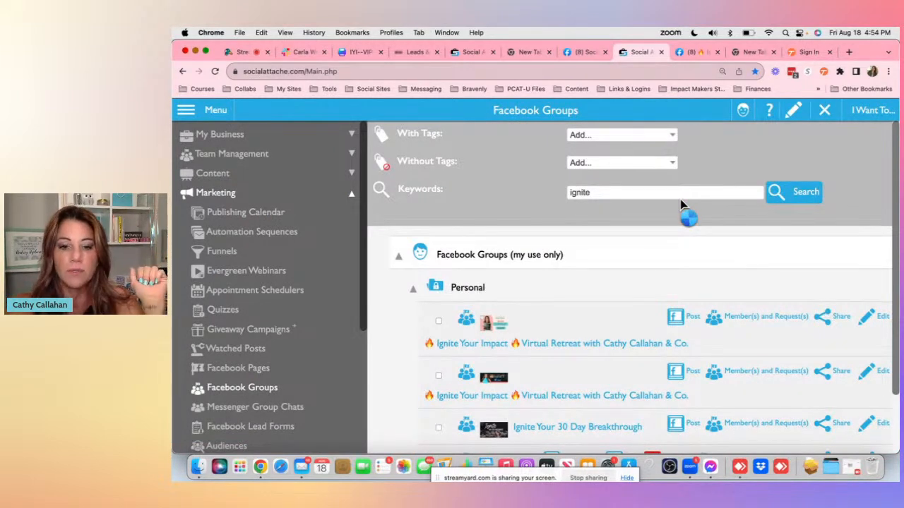
{"action": "scroll", "coordinate": [680, 199], "scroll_direction": "down", "scroll_amount": 2}
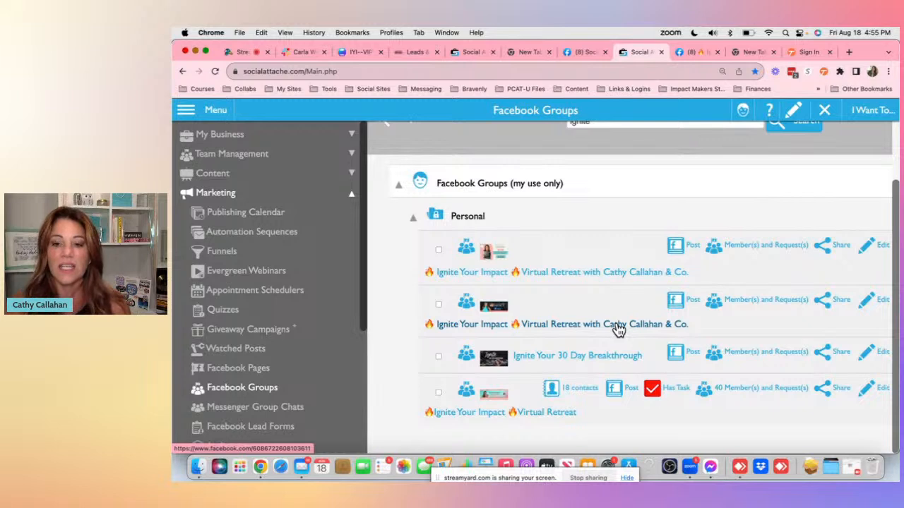
{"action": "left_click", "coordinate": [883, 301]}
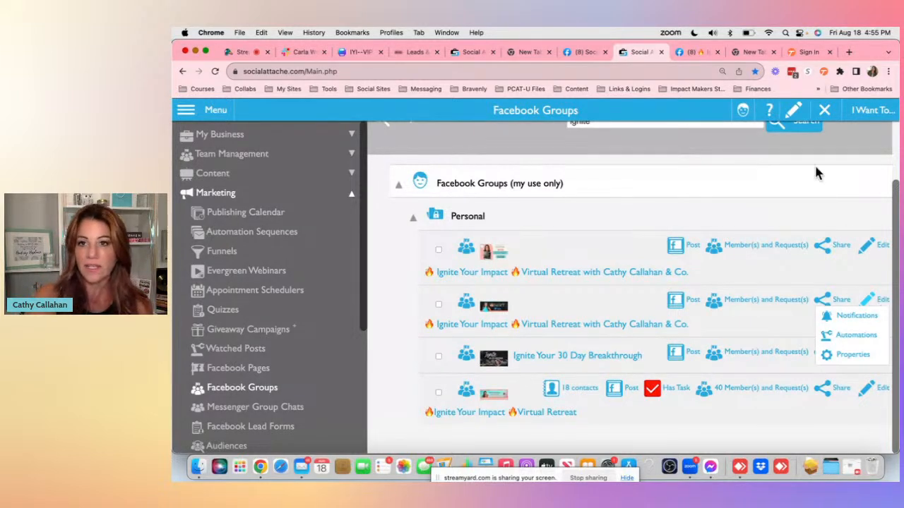
{"action": "left_click", "coordinate": [696, 52]}
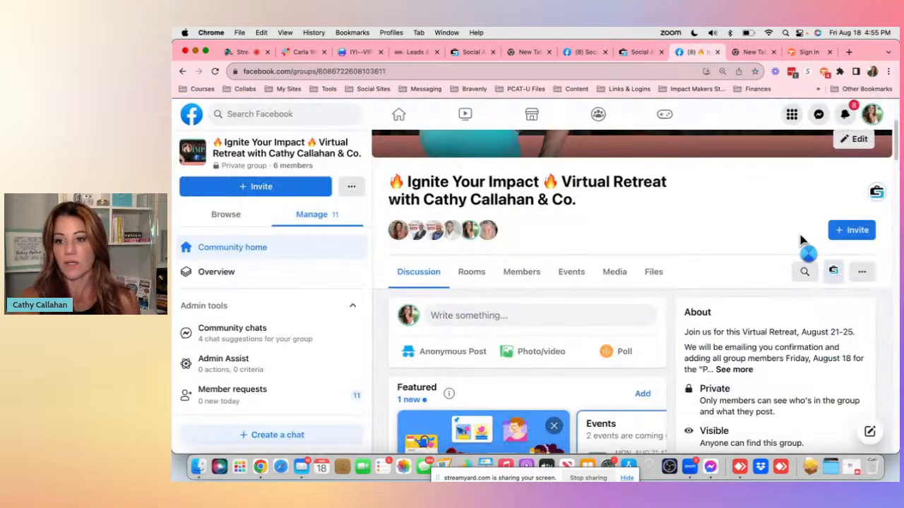
{"action": "left_click", "coordinate": [834, 273]}
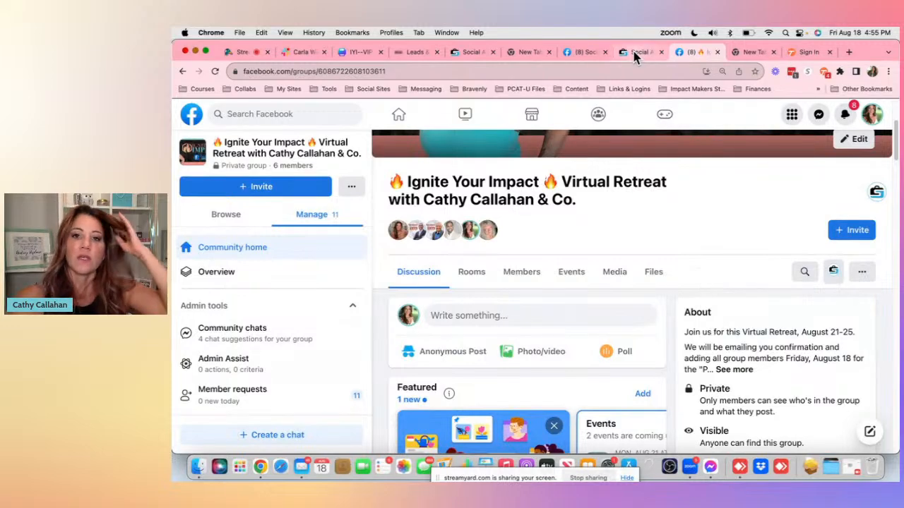
- Close the Social Sales School Facebook group tab
{"action": "left_click", "coordinate": [581, 53]}
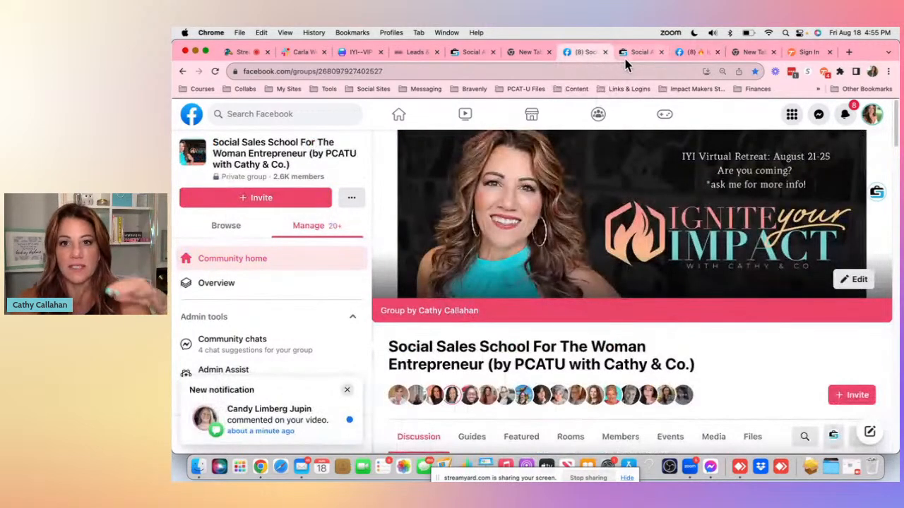
{"action": "left_click", "coordinate": [605, 53]}
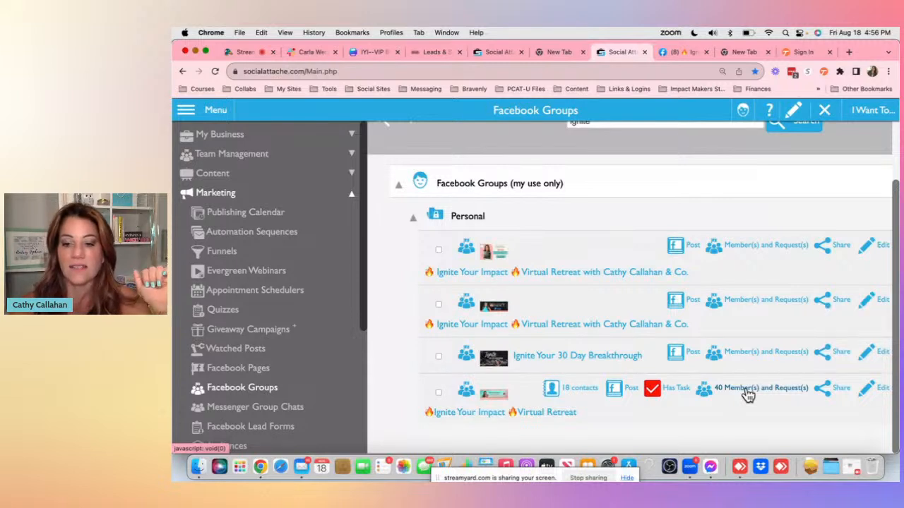
- Open the members and requests list of the Ignite Your Impact Virtual Retreat group
{"action": "left_click", "coordinate": [747, 392]}
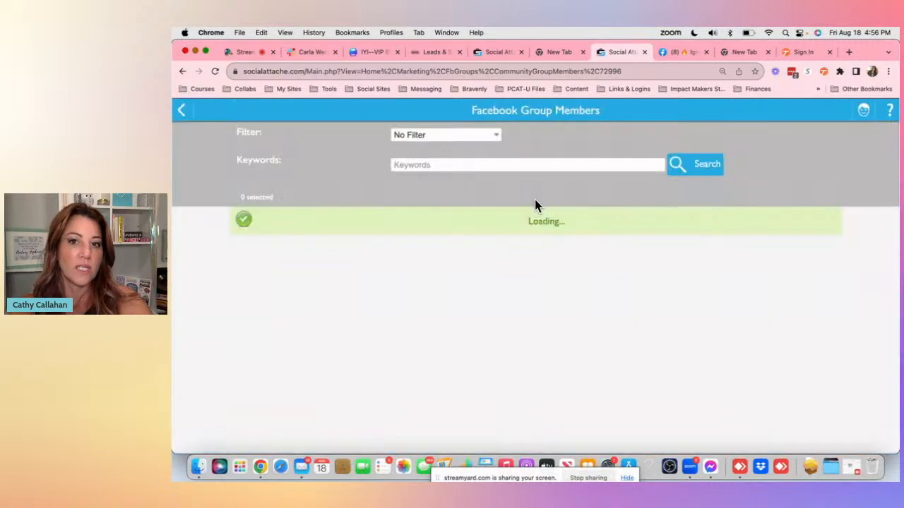
{"action": "scroll", "coordinate": [345, 269], "scroll_direction": "down", "scroll_amount": 10}
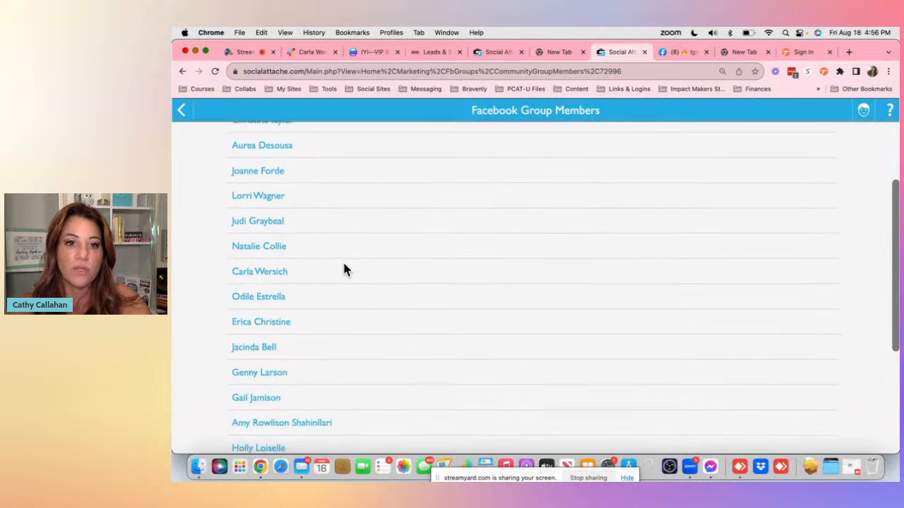
- Leave the group members list and open the Contacts page
{"action": "scroll", "coordinate": [343, 268], "scroll_direction": "up", "scroll_amount": 3}
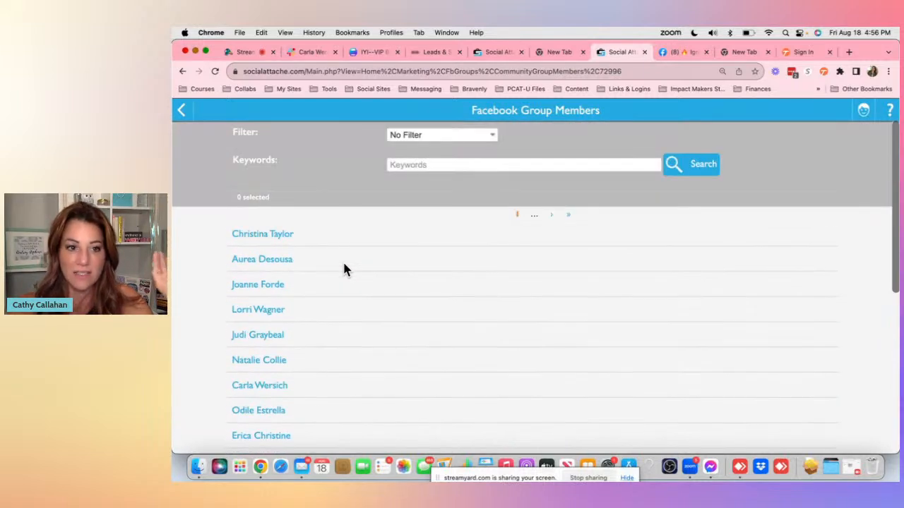
{"action": "scroll", "coordinate": [329, 204], "scroll_direction": "down", "scroll_amount": 5}
{"action": "left_click", "coordinate": [183, 113]}
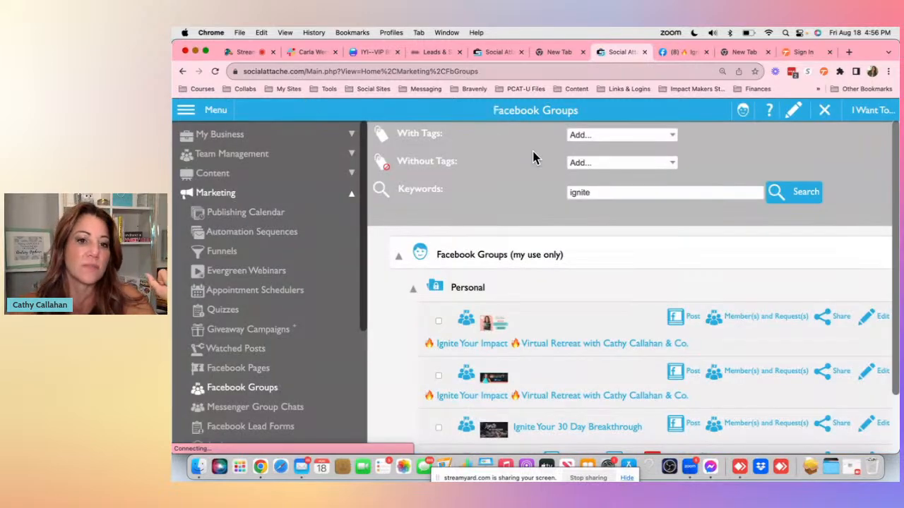
{"action": "scroll", "coordinate": [534, 157], "scroll_direction": "down", "scroll_amount": 2}
{"action": "left_click", "coordinate": [242, 137]}
{"action": "left_click", "coordinate": [224, 174]}
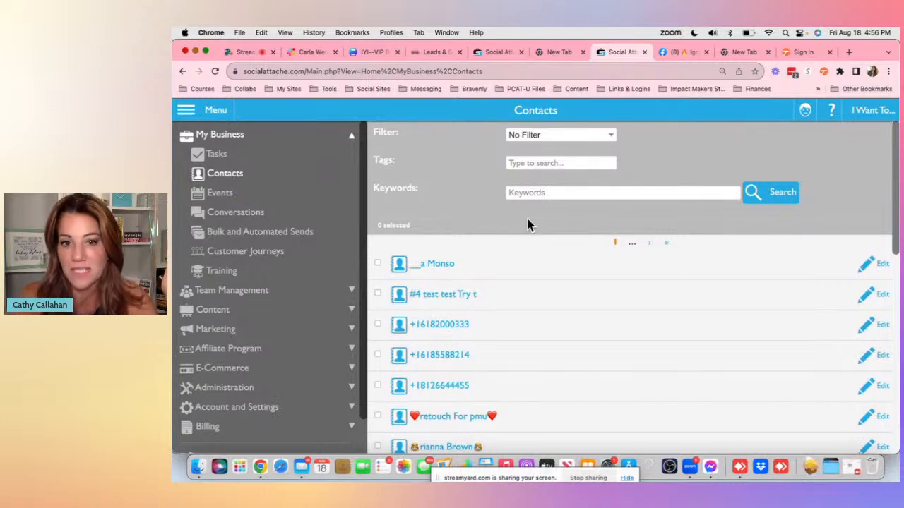
- Filter contacts by the IYI May 2023 tag and run the search
{"action": "left_click", "coordinate": [579, 164]}
{"action": "type", "text": "iyi"}
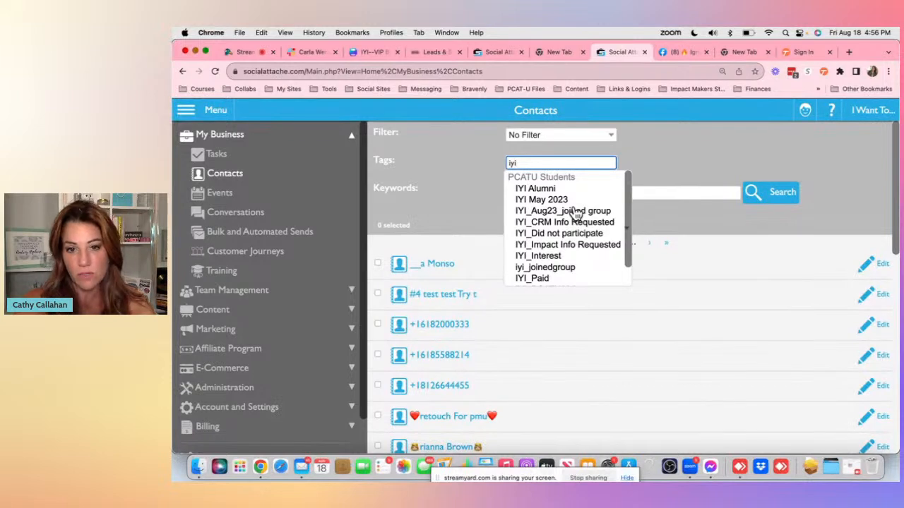
{"action": "left_click", "coordinate": [541, 200]}
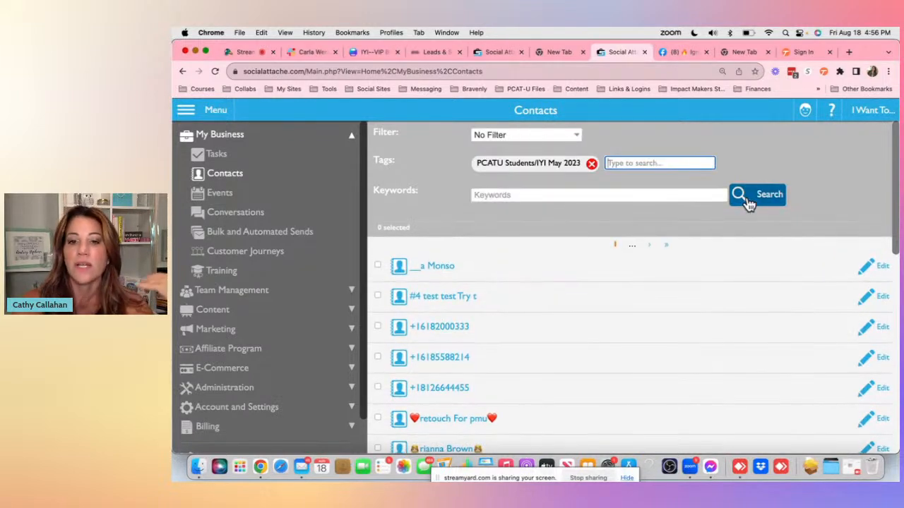
{"action": "left_click", "coordinate": [749, 204]}
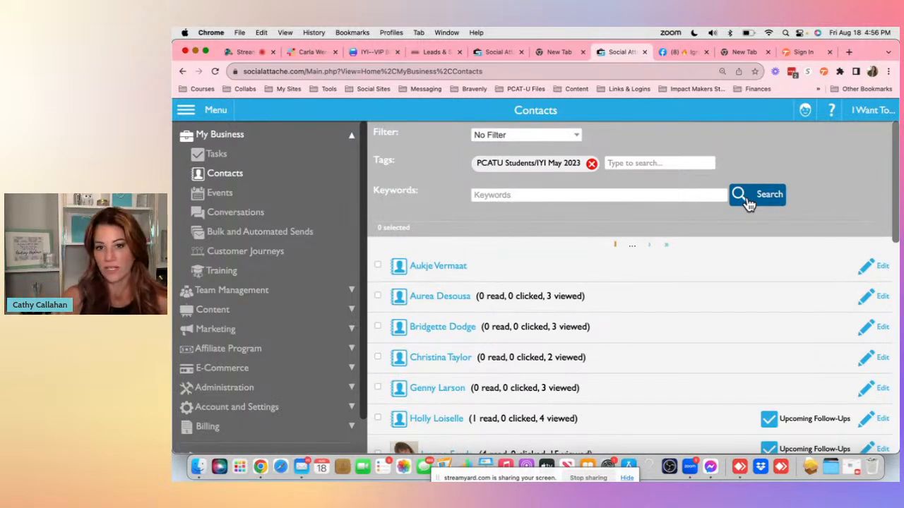
- Select all contacts in the filtered list
{"action": "left_click", "coordinate": [873, 110]}
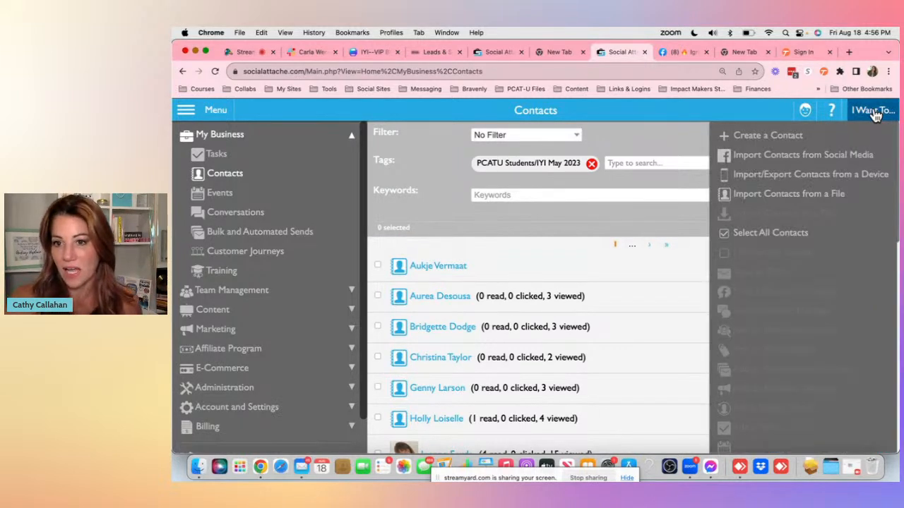
{"action": "left_click", "coordinate": [799, 233]}
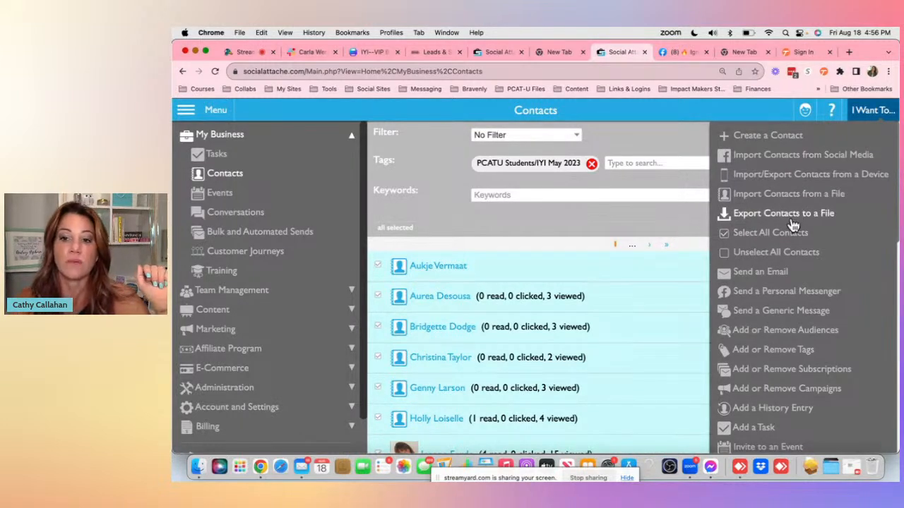
- Start a personal Messenger message to the selected contacts, dismiss the notice and cancel it
{"action": "left_click", "coordinate": [790, 297]}
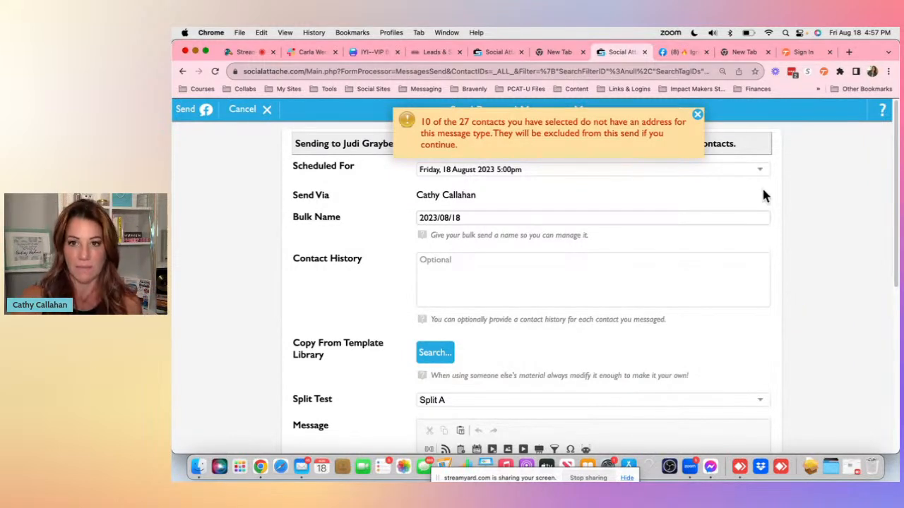
{"action": "left_click", "coordinate": [697, 115]}
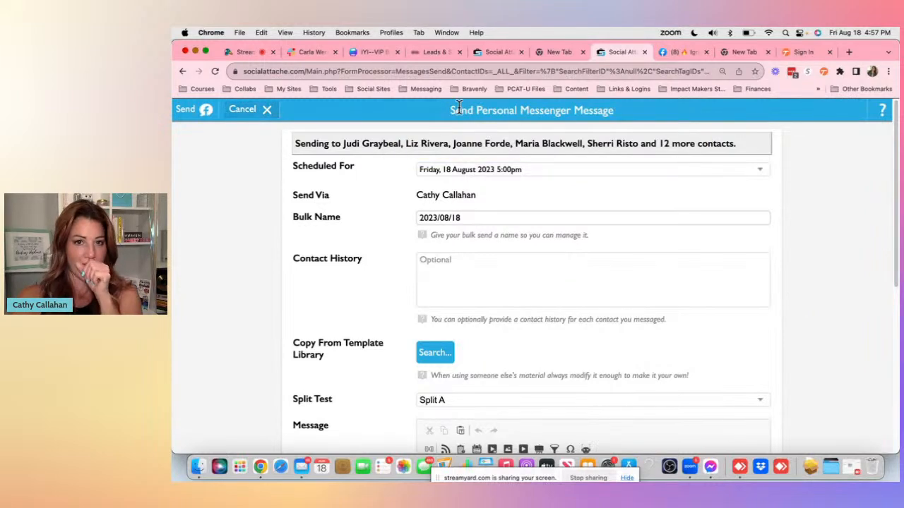
{"action": "left_click", "coordinate": [254, 113]}
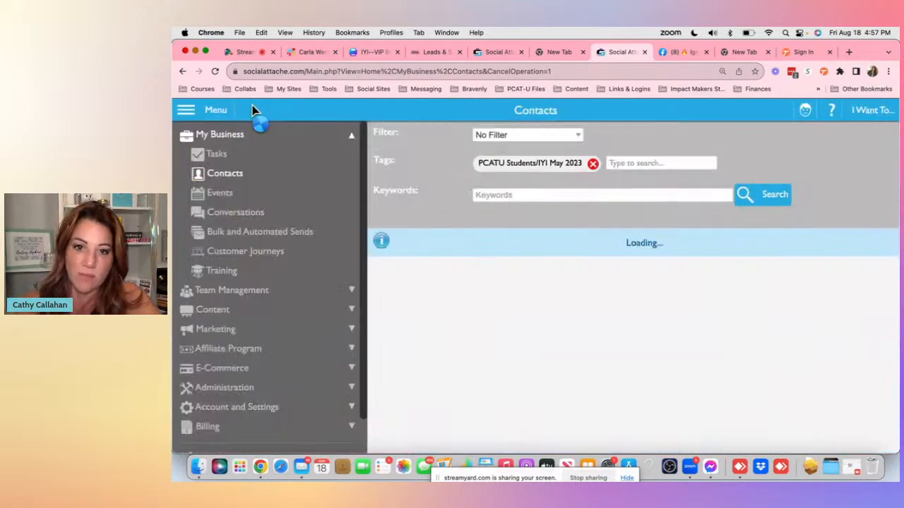
- Start a generic message to the selected contacts and add Facebook Personal as a send channel
{"action": "left_click", "coordinate": [879, 115]}
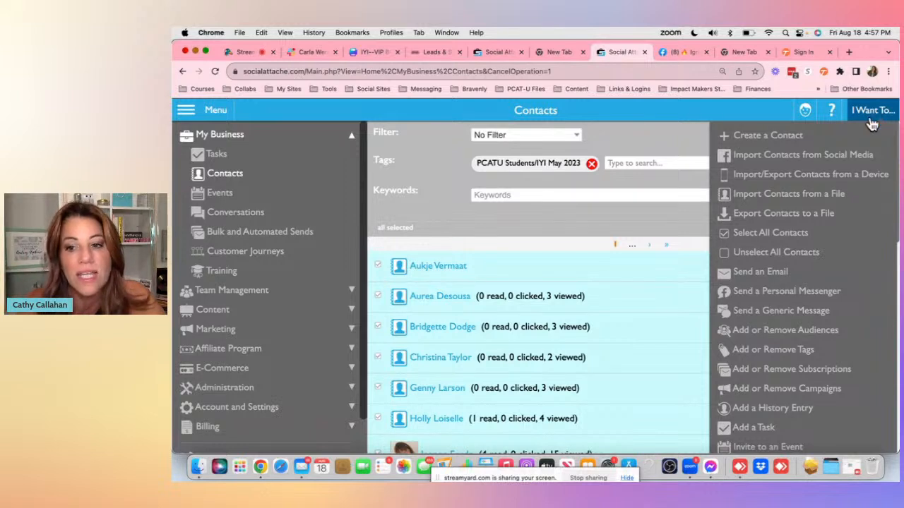
{"action": "left_click", "coordinate": [750, 316]}
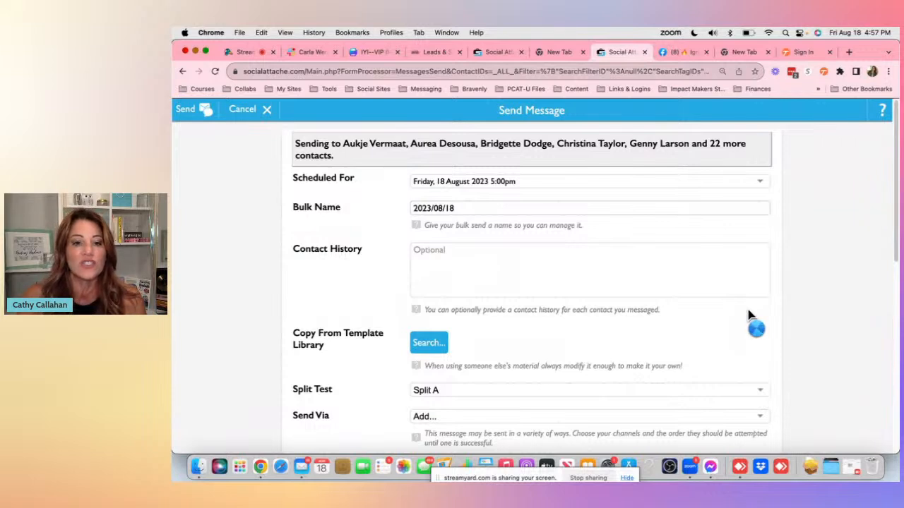
{"action": "scroll", "coordinate": [541, 242], "scroll_direction": "down", "scroll_amount": 2}
{"action": "scroll", "coordinate": [543, 244], "scroll_direction": "down", "scroll_amount": 3}
{"action": "left_click", "coordinate": [541, 240]}
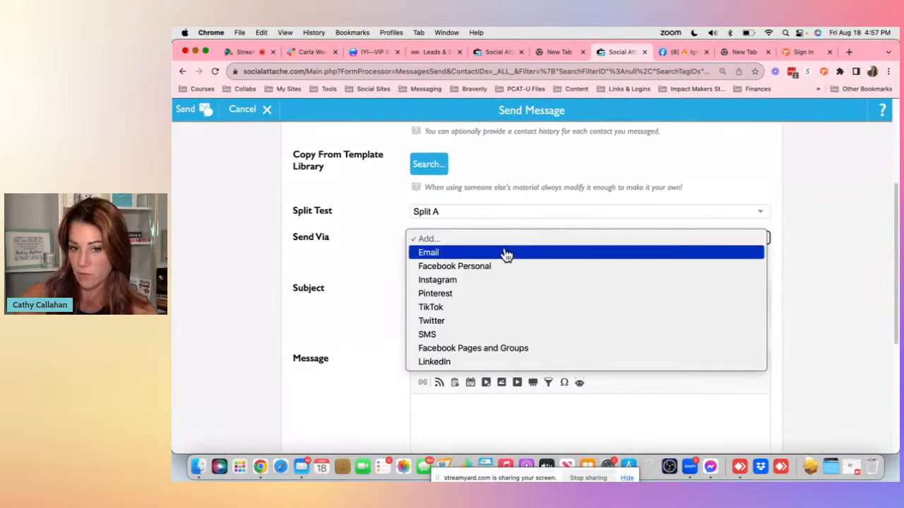
{"action": "left_click", "coordinate": [480, 270]}
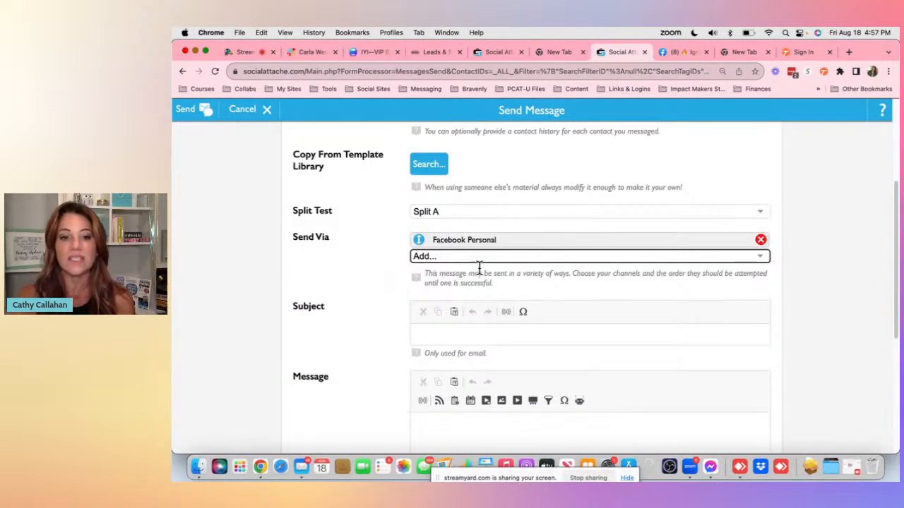
- Add Email and SMS as further send channels and set the subject to IYI is coming again!
{"action": "left_click", "coordinate": [499, 258]}
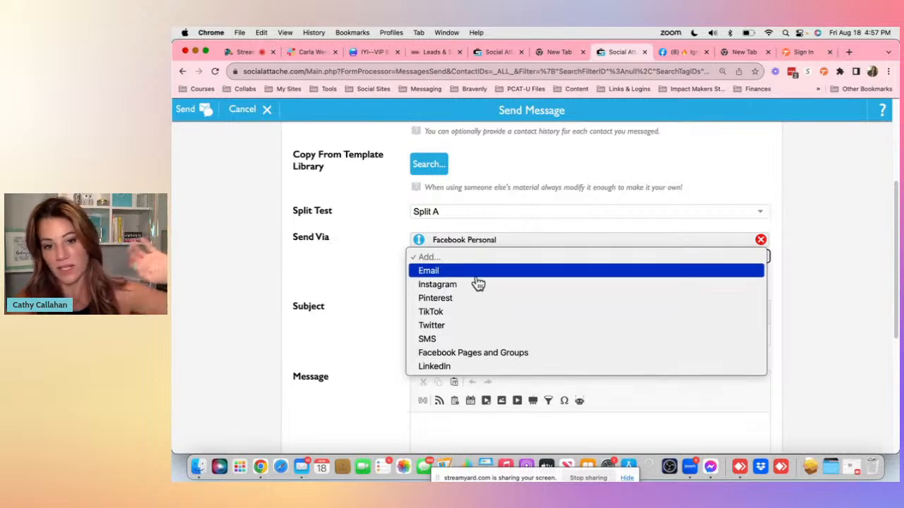
{"action": "left_click", "coordinate": [478, 278]}
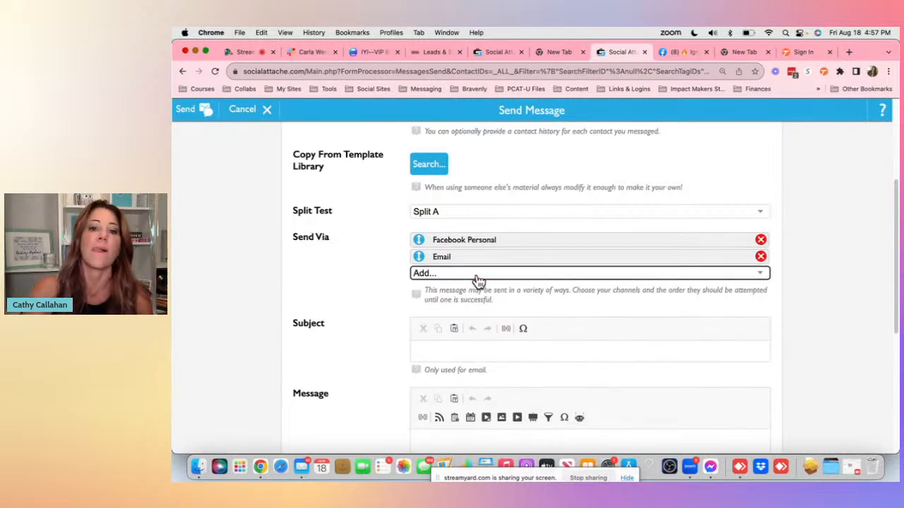
{"action": "left_click", "coordinate": [478, 276]}
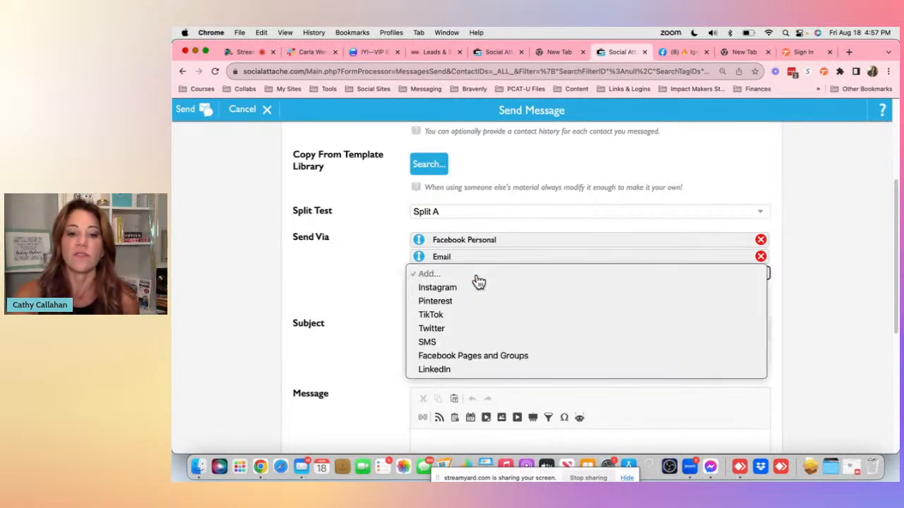
{"action": "left_click", "coordinate": [473, 342]}
{"action": "scroll", "coordinate": [507, 243], "scroll_direction": "up", "scroll_amount": 5}
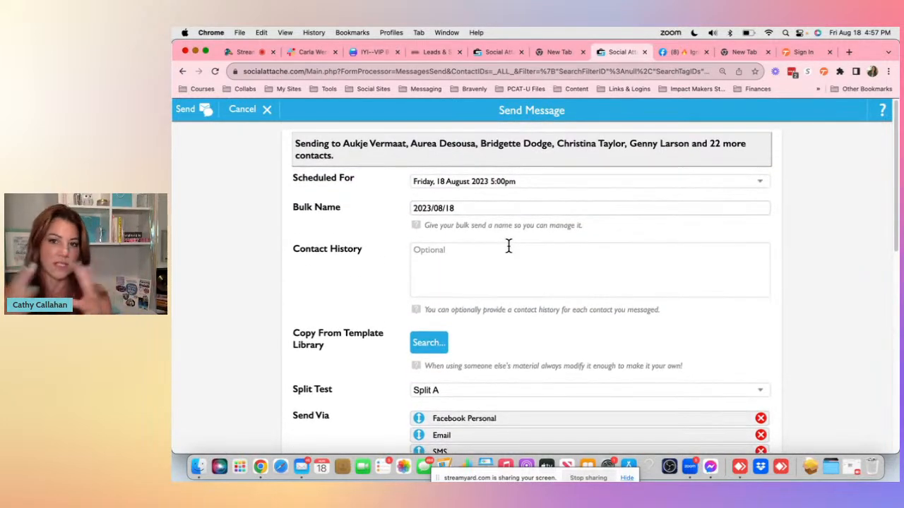
{"action": "scroll", "coordinate": [509, 245], "scroll_direction": "down", "scroll_amount": 5}
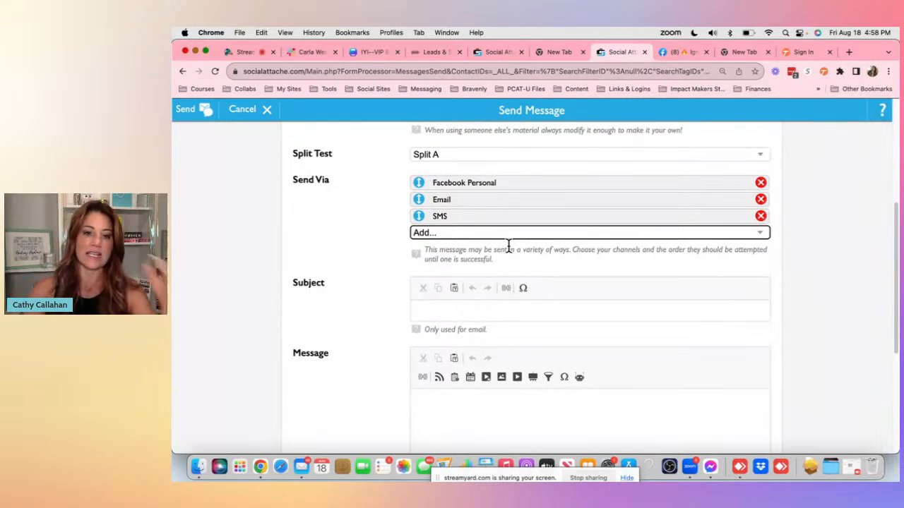
{"action": "scroll", "coordinate": [508, 245], "scroll_direction": "down", "scroll_amount": 1}
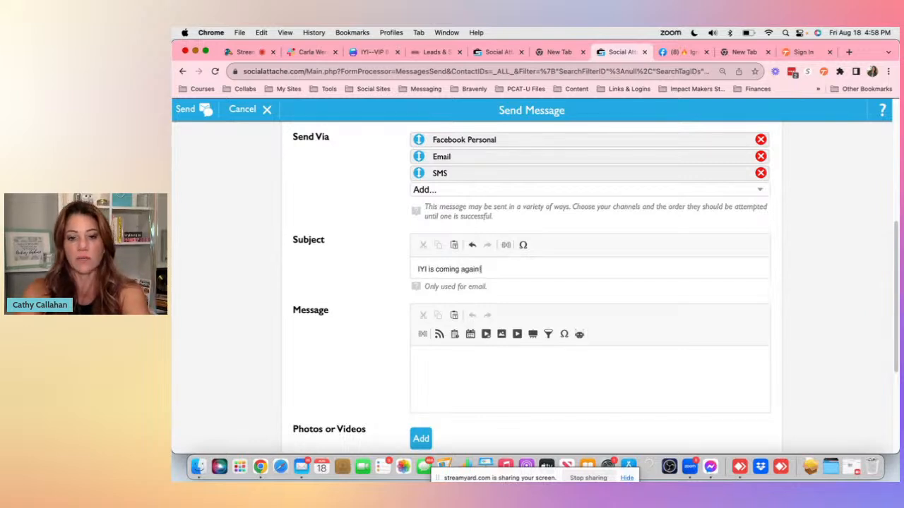
{"action": "scroll", "coordinate": [506, 299], "scroll_direction": "down", "scroll_amount": 2}
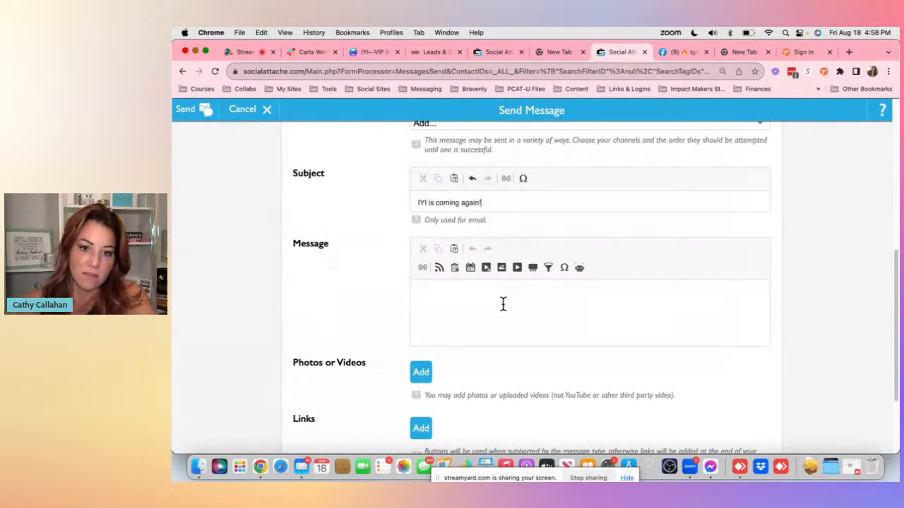
{"action": "scroll", "coordinate": [505, 300], "scroll_direction": "down", "scroll_amount": 3}
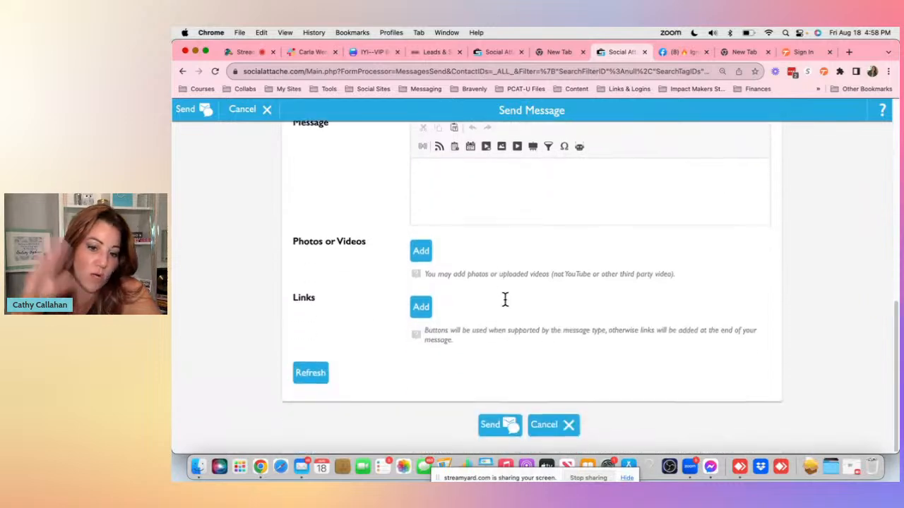
- Open Contacts in the other Social Attache tab and filter it by the sss member tag
{"action": "left_click", "coordinate": [508, 53]}
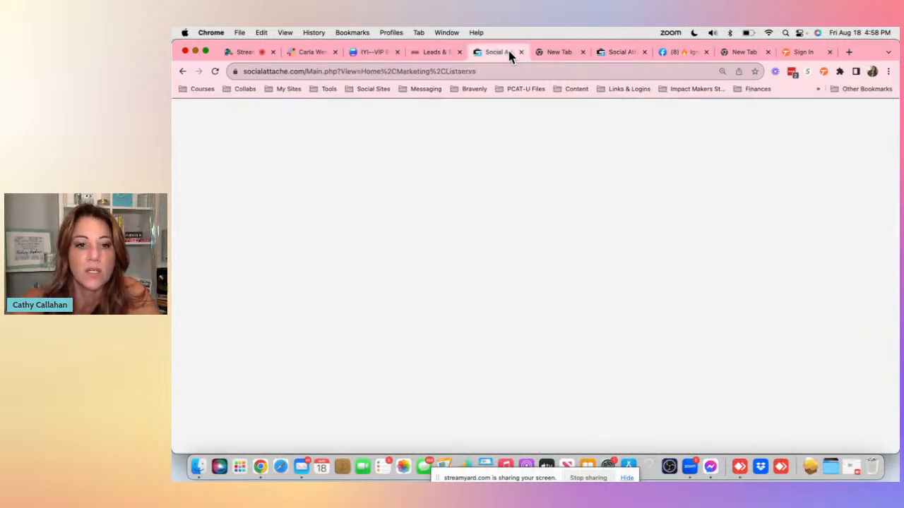
{"action": "left_click", "coordinate": [215, 133]}
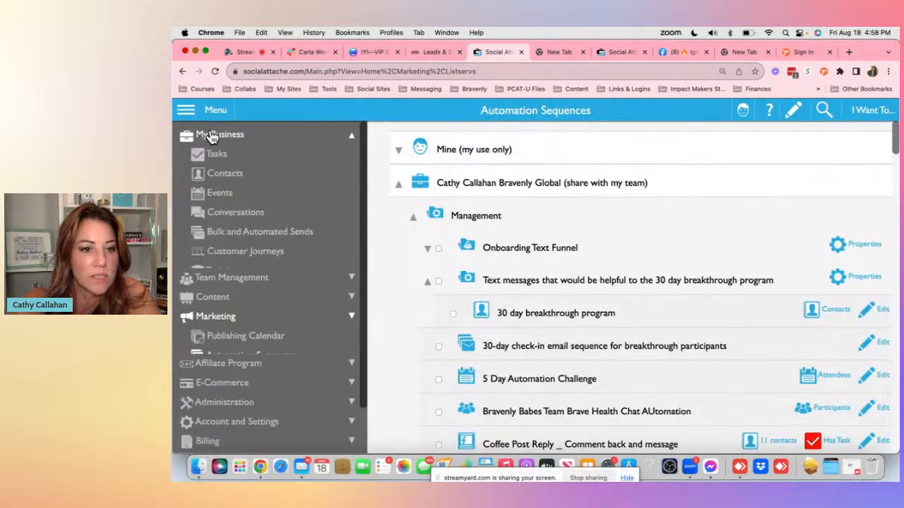
{"action": "left_click", "coordinate": [232, 175]}
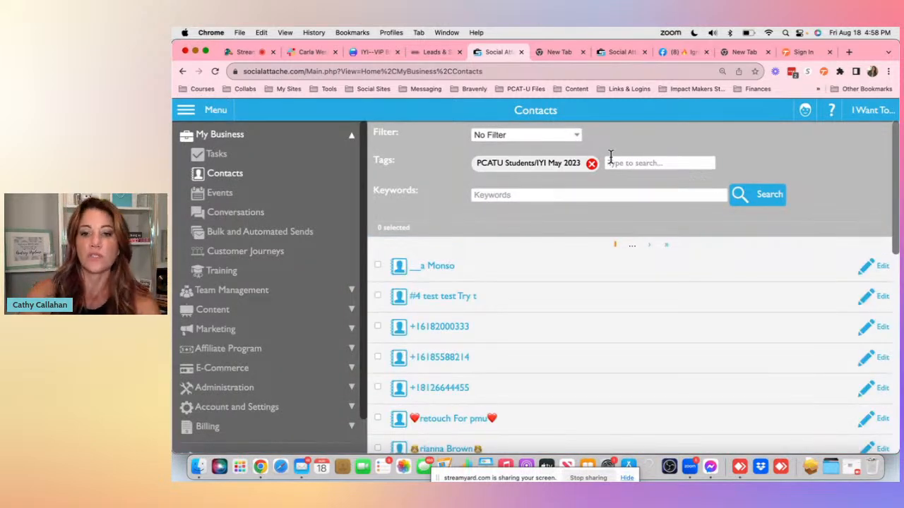
{"action": "left_click", "coordinate": [591, 163]}
{"action": "left_click", "coordinate": [593, 164]}
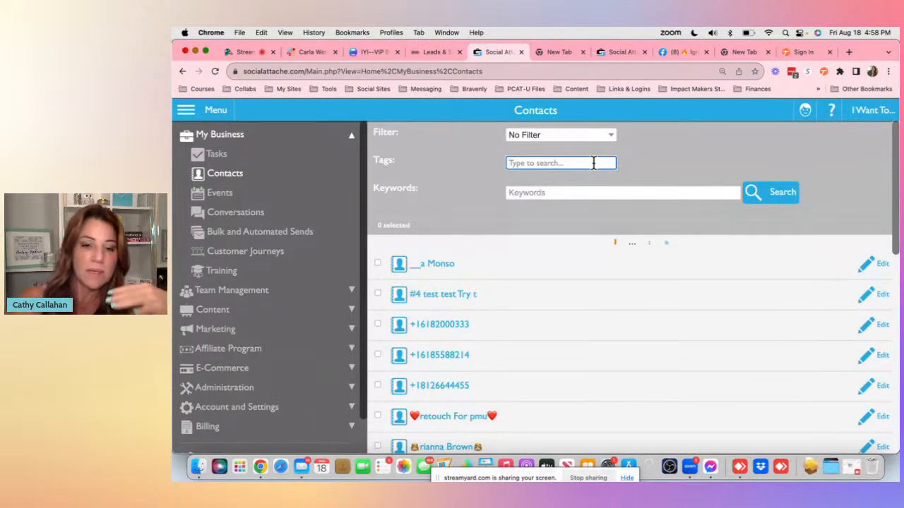
{"action": "type", "text": "sss"}
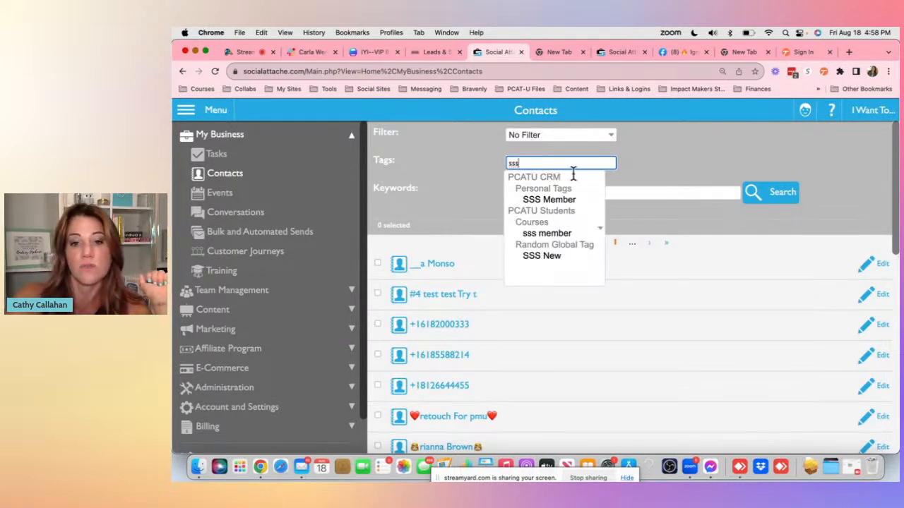
{"action": "left_click", "coordinate": [547, 234]}
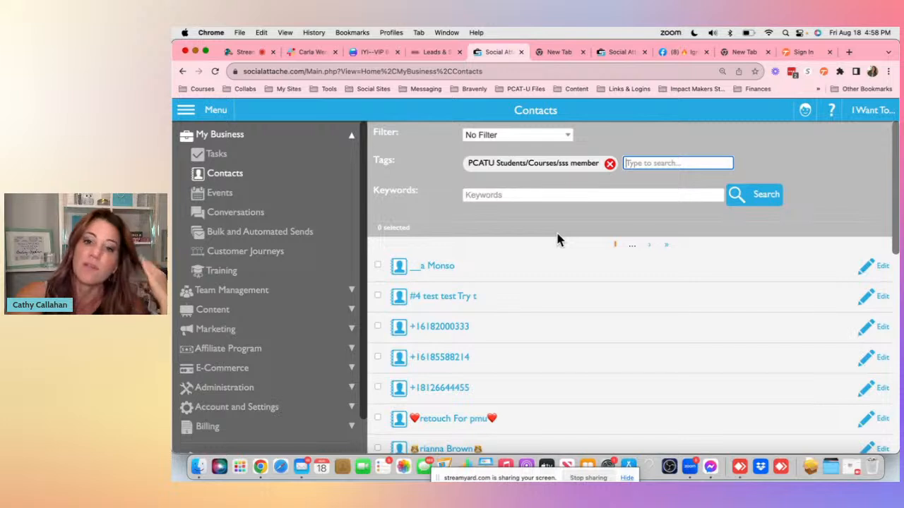
- Select all sss member contacts, then start an email to them and cancel it
{"action": "left_click", "coordinate": [860, 116]}
{"action": "left_click", "coordinate": [797, 240]}
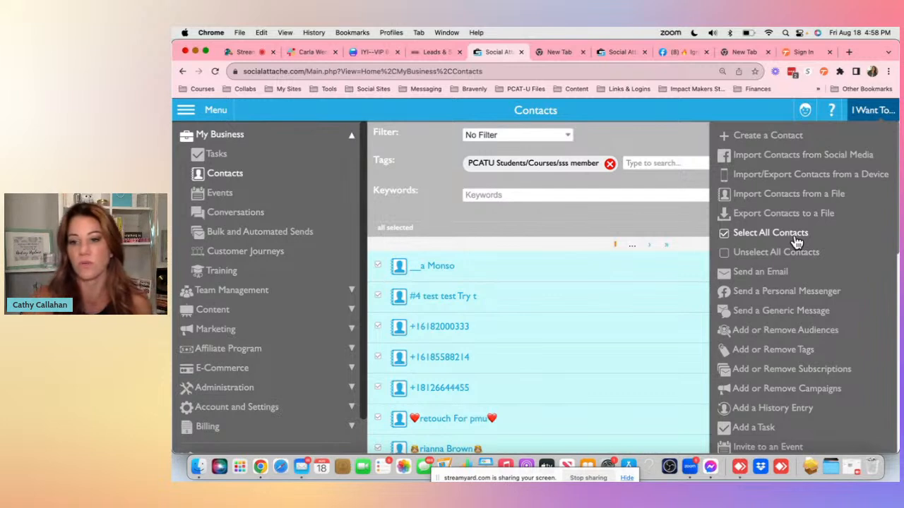
{"action": "left_click", "coordinate": [760, 272]}
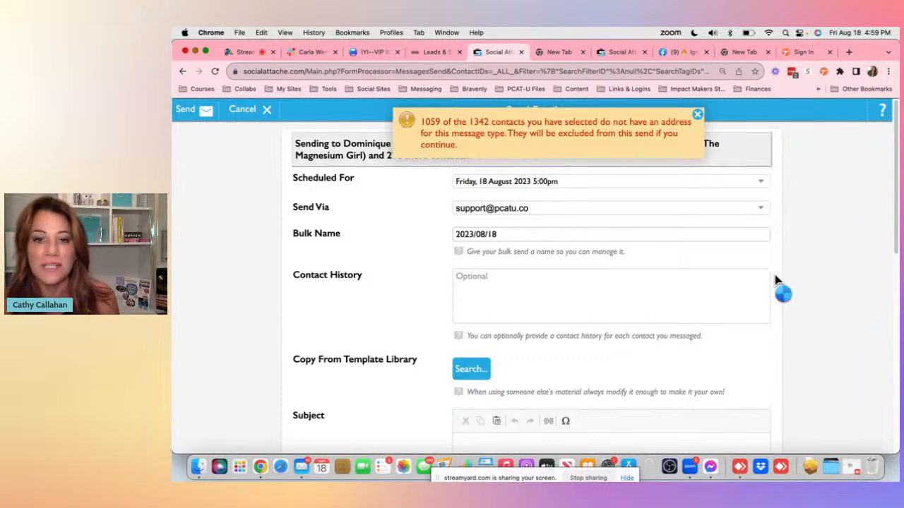
{"action": "left_click", "coordinate": [697, 116]}
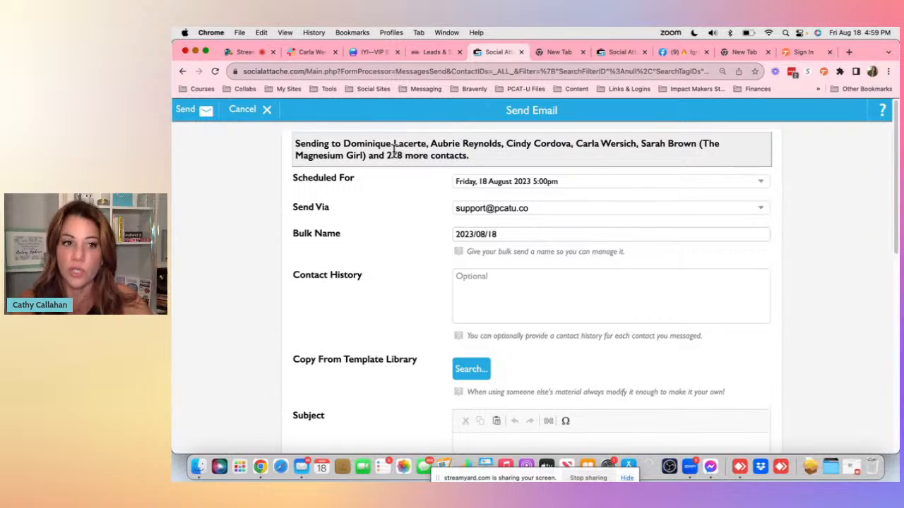
{"action": "left_click", "coordinate": [238, 111]}
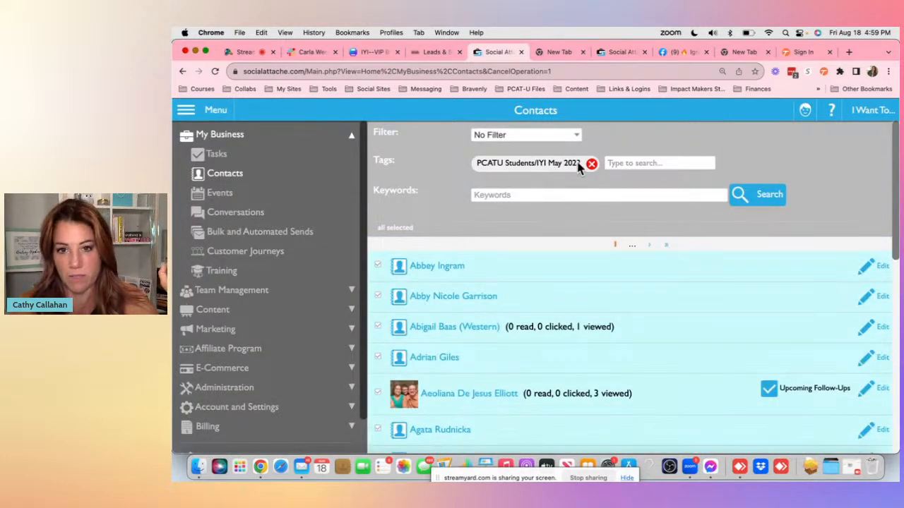
- Remove the IYI May 2023 tag filter and filter the contacts by the sss member tag
{"action": "left_click", "coordinate": [591, 163]}
{"action": "left_click", "coordinate": [561, 163]}
{"action": "type", "text": "sss"}
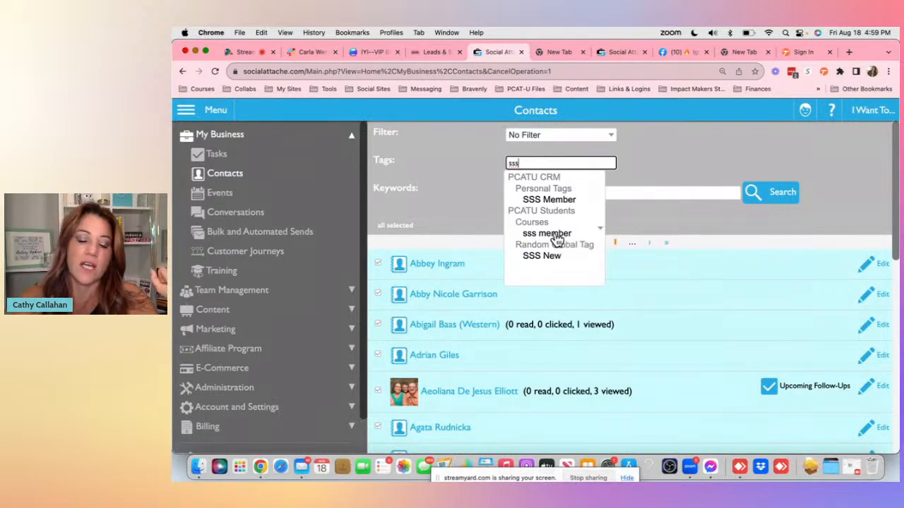
{"action": "left_click", "coordinate": [558, 234]}
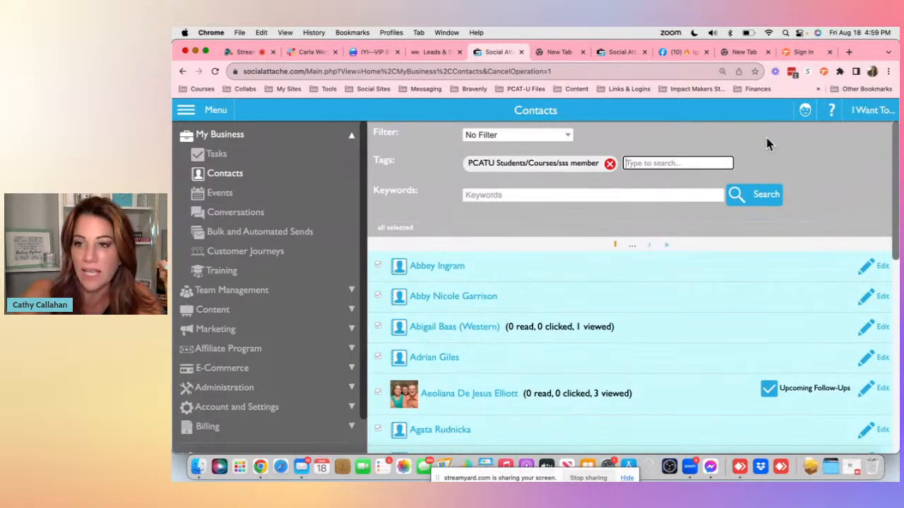
- Start a generic message to the selected sss member contacts
{"action": "left_click", "coordinate": [872, 115]}
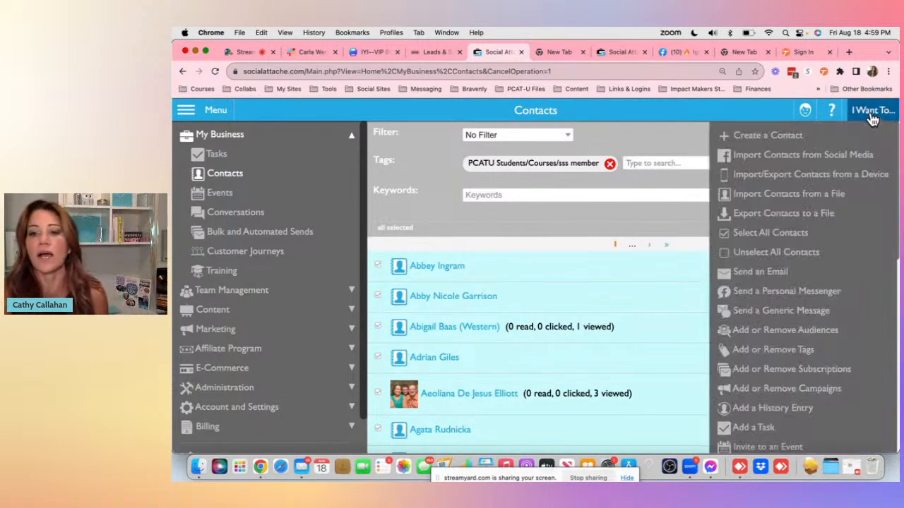
{"action": "left_click", "coordinate": [795, 311]}
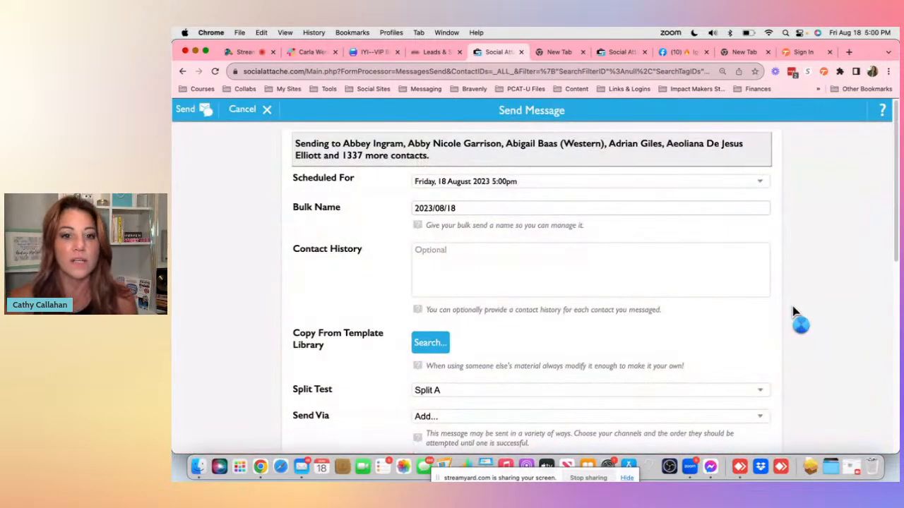
{"action": "scroll", "coordinate": [605, 292], "scroll_direction": "down", "scroll_amount": 10}
{"action": "scroll", "coordinate": [606, 295], "scroll_direction": "up", "scroll_amount": 5}
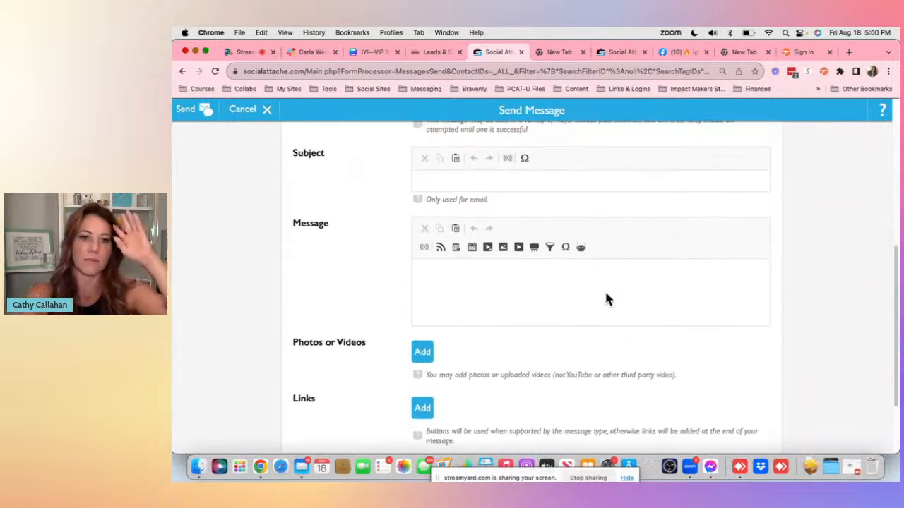
- Add Email, SMS and Facebook Personal as send channels for the message
{"action": "left_click", "coordinate": [534, 217]}
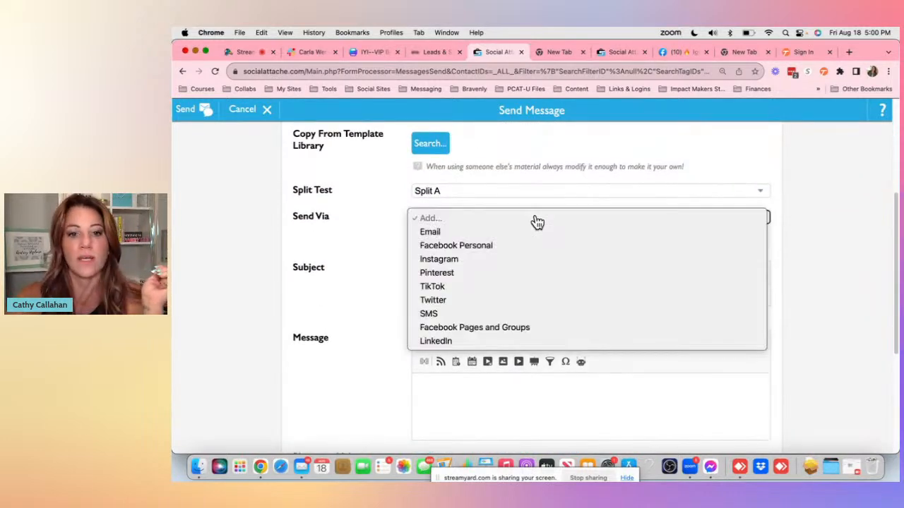
{"action": "left_click", "coordinate": [521, 233]}
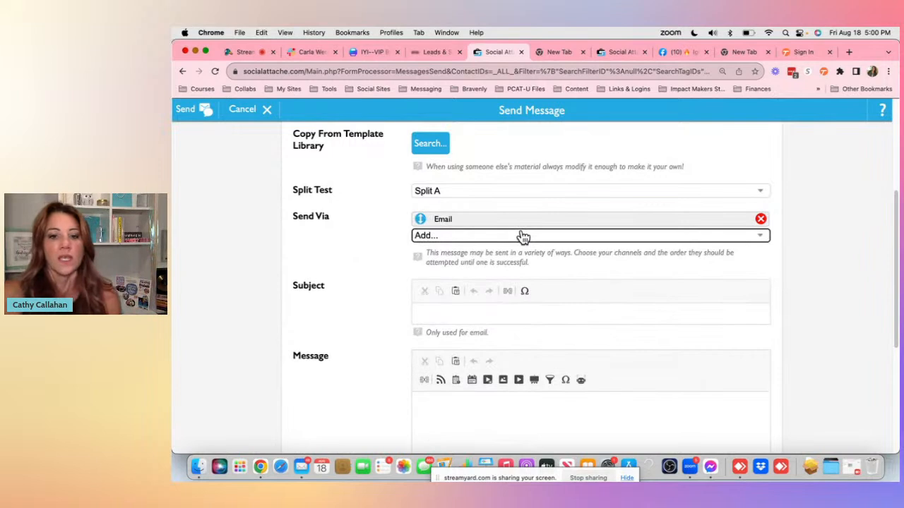
{"action": "left_click", "coordinate": [521, 235]}
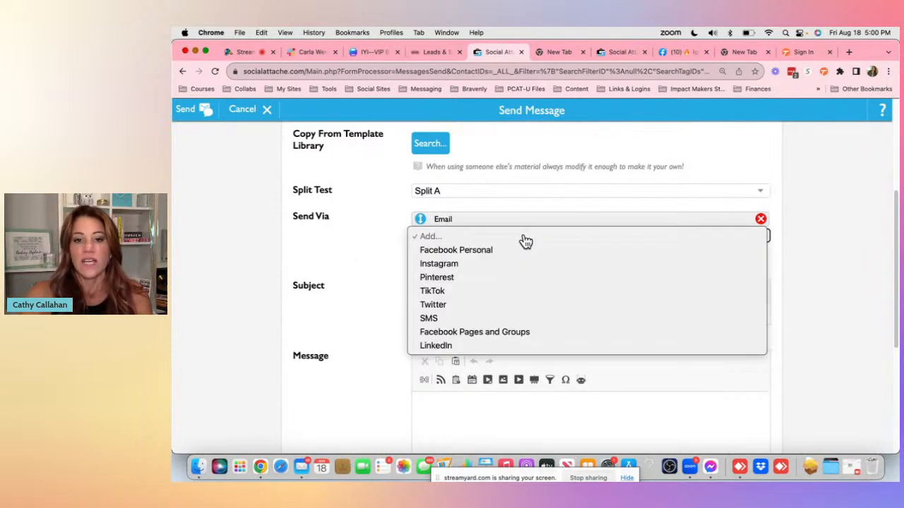
{"action": "left_click", "coordinate": [474, 319]}
{"action": "left_click", "coordinate": [557, 255]}
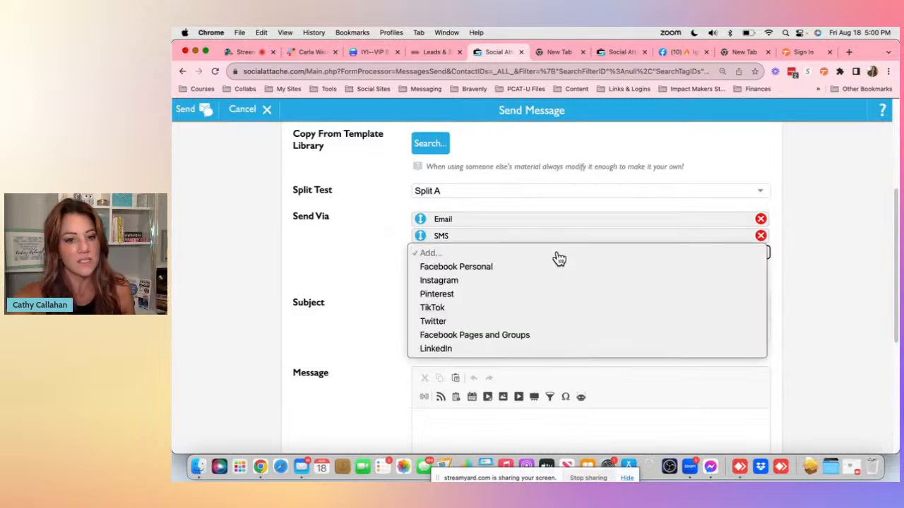
{"action": "left_click", "coordinate": [534, 267]}
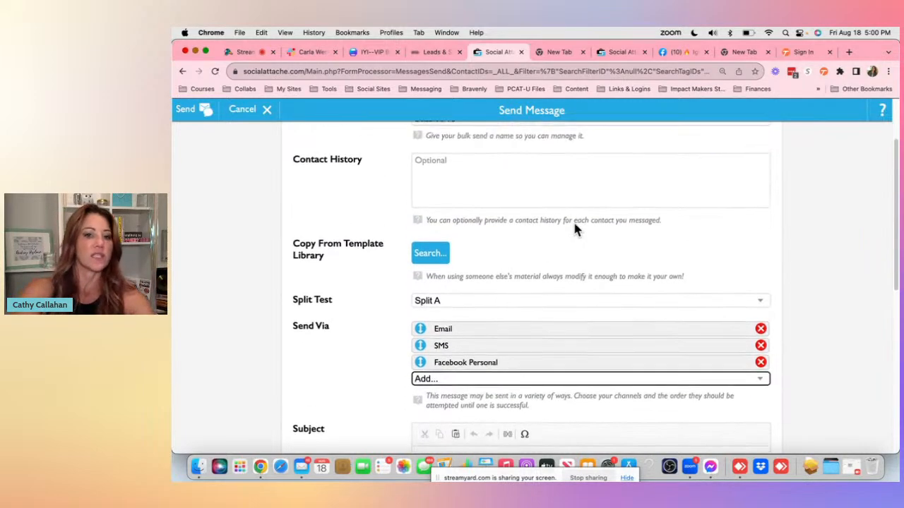
- Remove Facebook Personal from the send channels and cancel the message
{"action": "scroll", "coordinate": [574, 227], "scroll_direction": "up", "scroll_amount": 3}
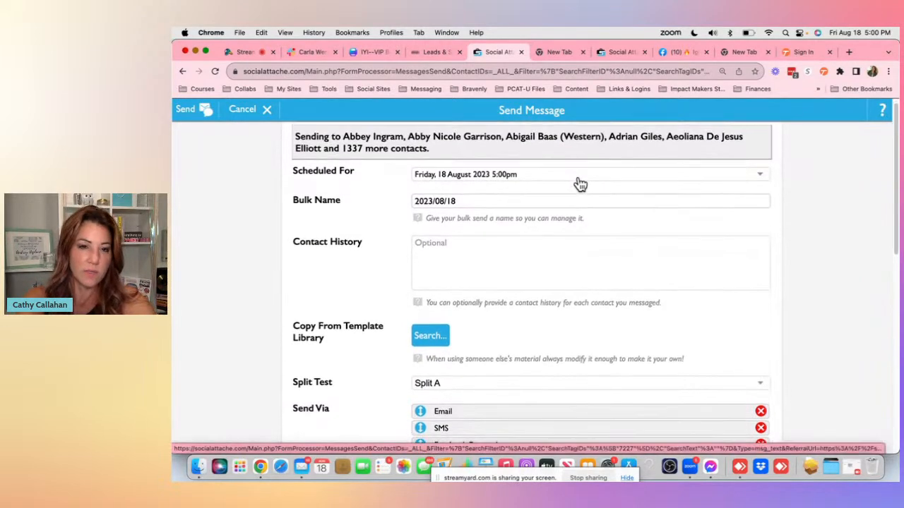
{"action": "scroll", "coordinate": [474, 313], "scroll_direction": "down", "scroll_amount": 3}
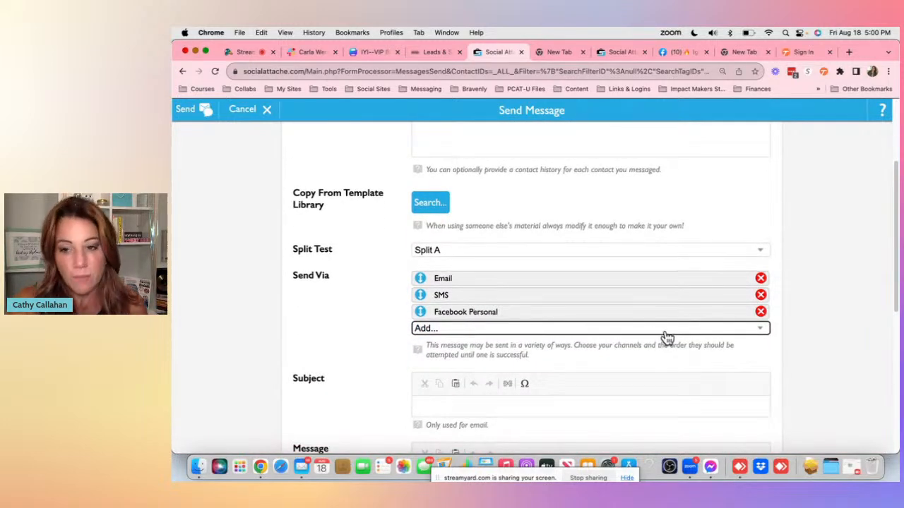
{"action": "left_click", "coordinate": [760, 312]}
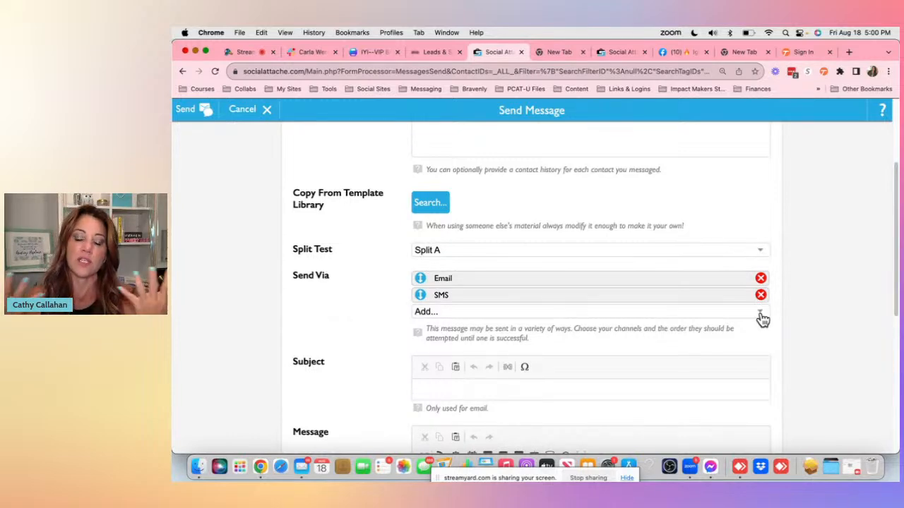
{"action": "scroll", "coordinate": [593, 268], "scroll_direction": "up", "scroll_amount": 3}
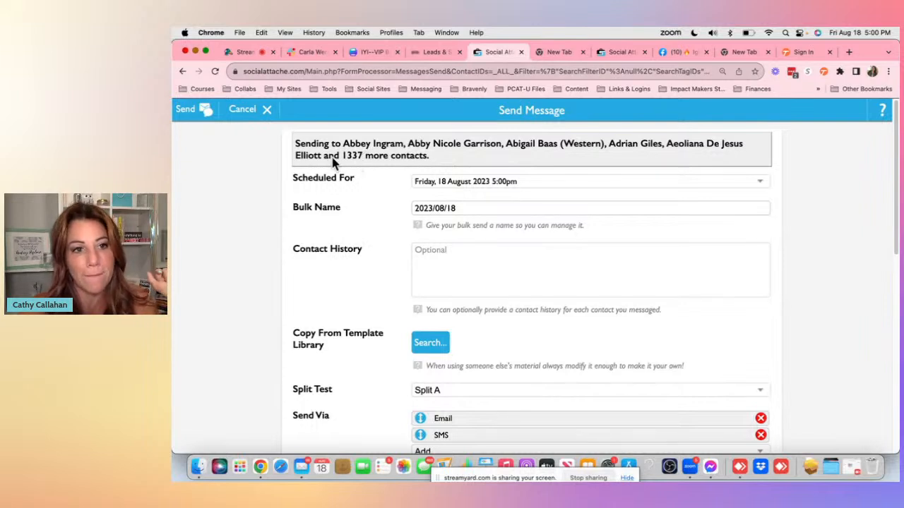
{"action": "left_click", "coordinate": [255, 119]}
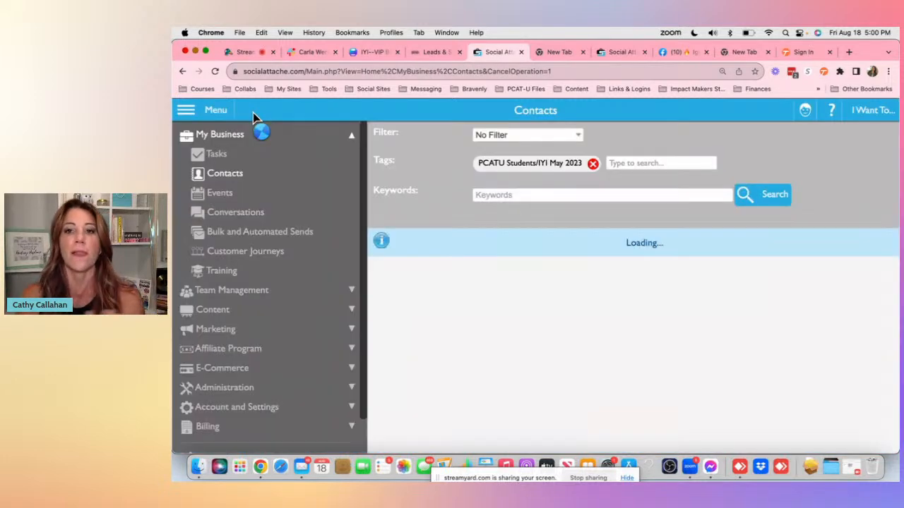
- Switch to the Ignite Your Impact Facebook group tab and dismiss the new notification
{"action": "left_click", "coordinate": [678, 52]}
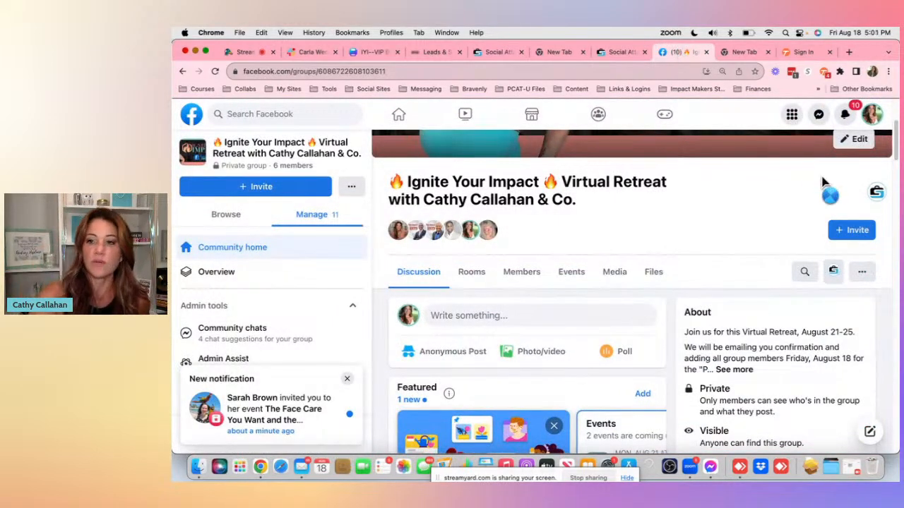
{"action": "scroll", "coordinate": [836, 209], "scroll_direction": "up", "scroll_amount": 5}
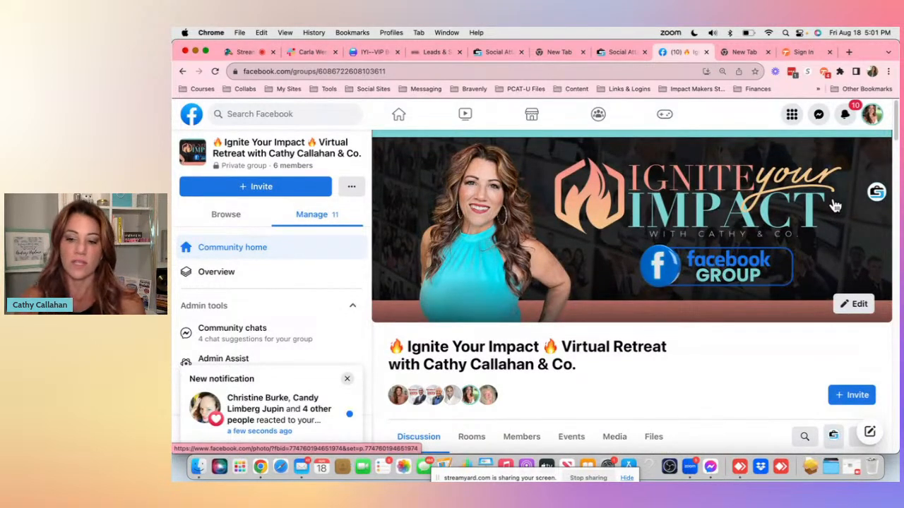
{"action": "left_click", "coordinate": [347, 378]}
{"action": "scroll", "coordinate": [291, 330], "scroll_direction": "down", "scroll_amount": 5}
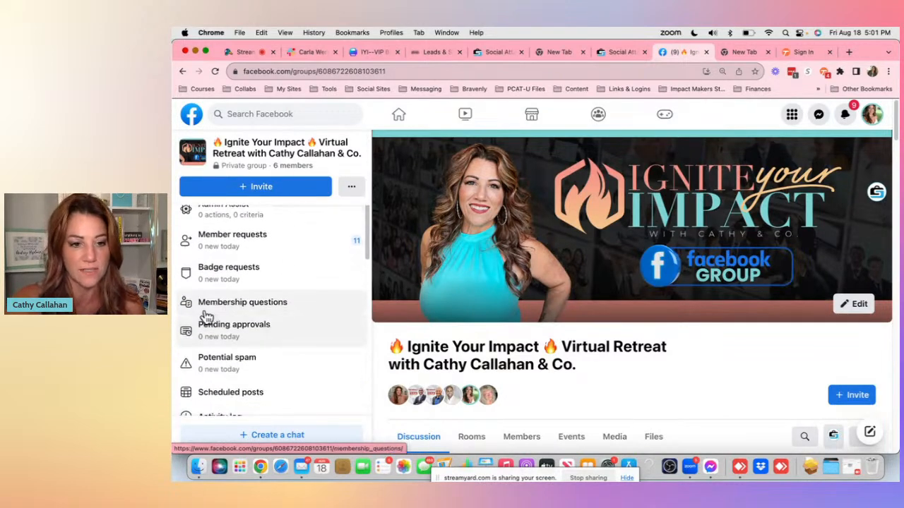
{"action": "scroll", "coordinate": [266, 305], "scroll_direction": "down", "scroll_amount": 10}
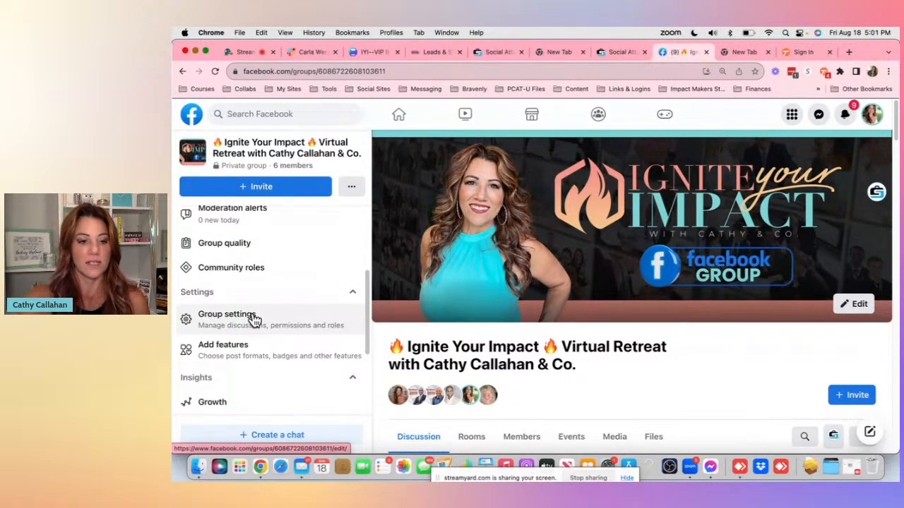
- Open the group settings and review the apps connected to the group
{"action": "left_click", "coordinate": [252, 320]}
{"action": "scroll", "coordinate": [528, 270], "scroll_direction": "down", "scroll_amount": 15}
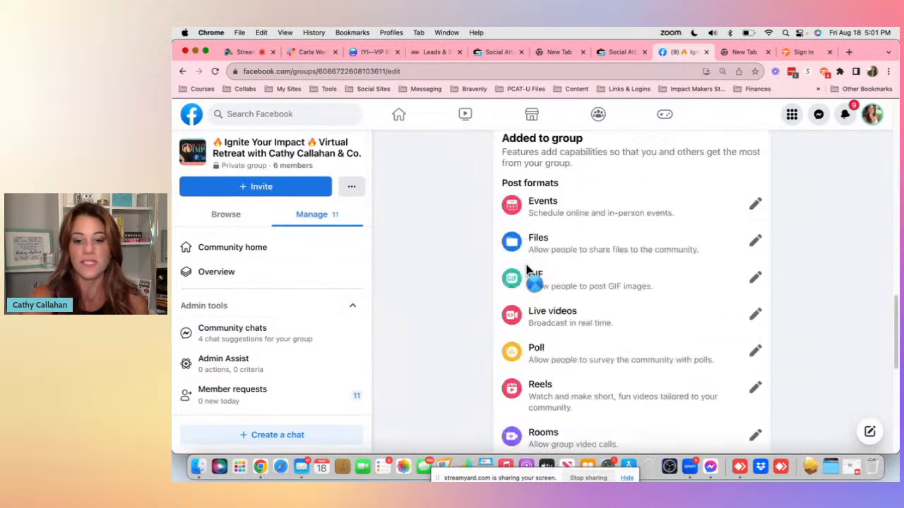
{"action": "left_click", "coordinate": [757, 414]}
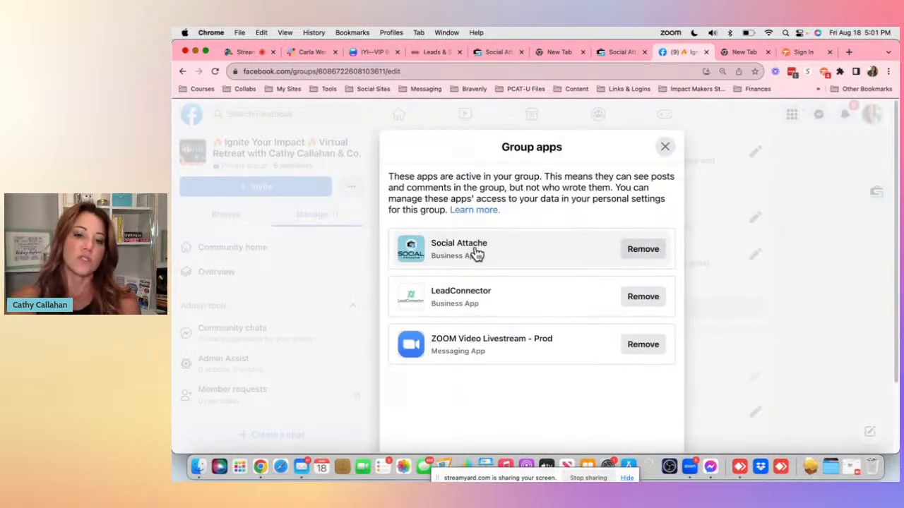
{"action": "scroll", "coordinate": [490, 249], "scroll_direction": "down", "scroll_amount": 2}
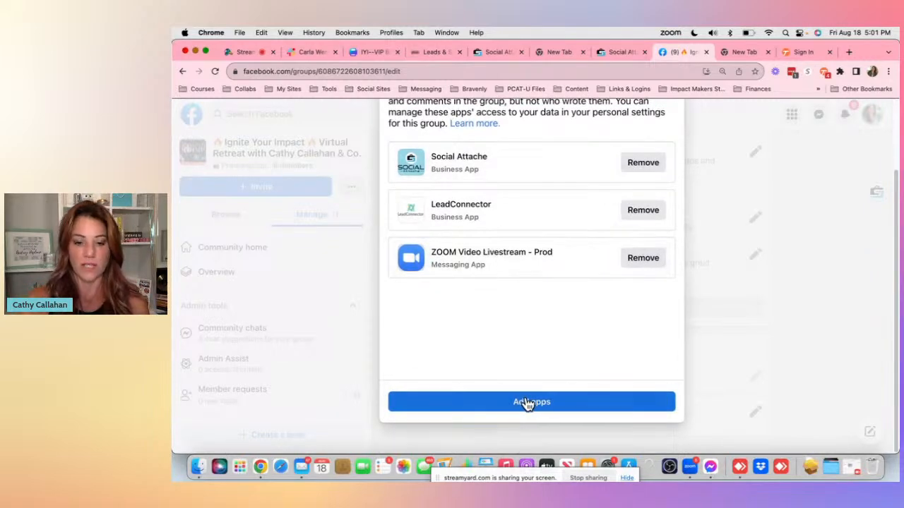
{"action": "scroll", "coordinate": [520, 302], "scroll_direction": "up", "scroll_amount": 2}
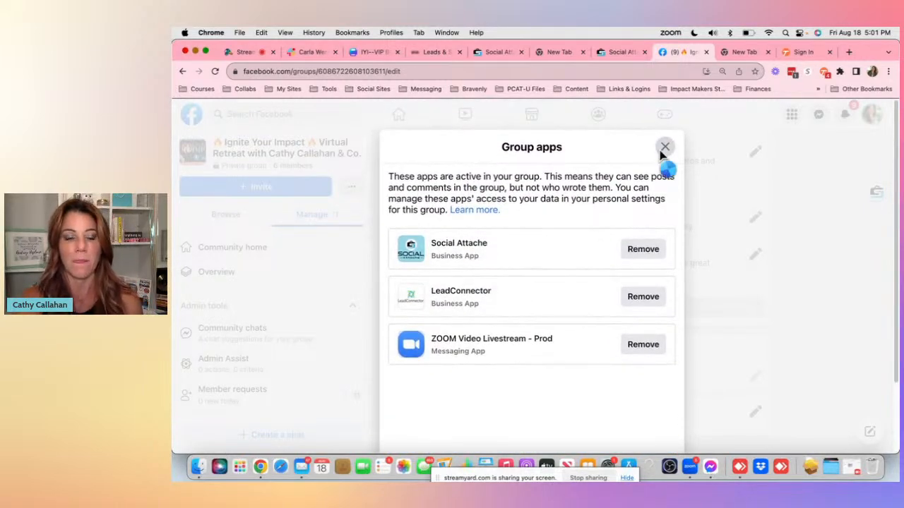
{"action": "left_click", "coordinate": [664, 150]}
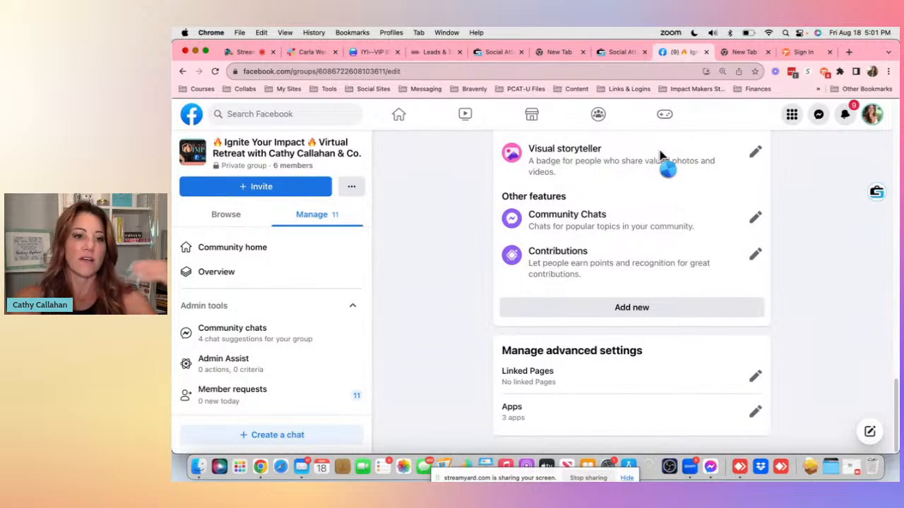
- Return to the group page, open the Social Attache options there, then go to the group's member requests
{"action": "left_click", "coordinate": [321, 154]}
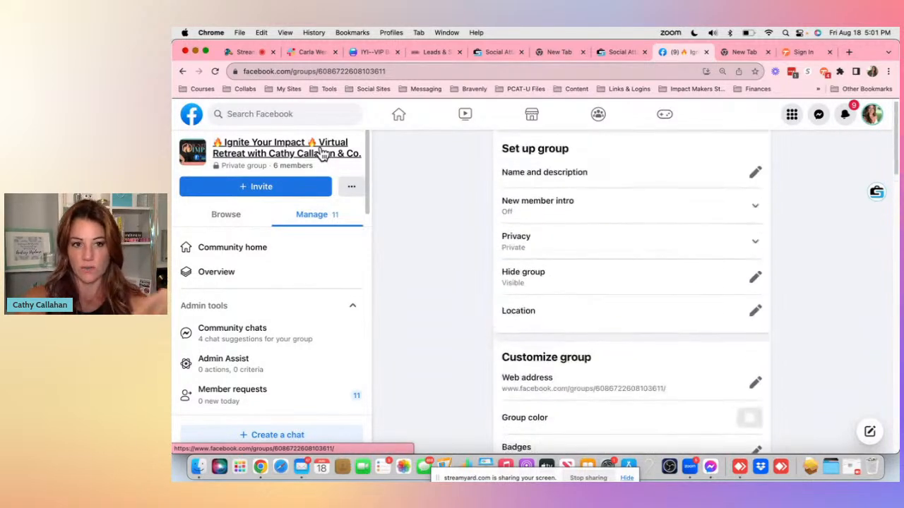
{"action": "scroll", "coordinate": [800, 329], "scroll_direction": "down", "scroll_amount": 1}
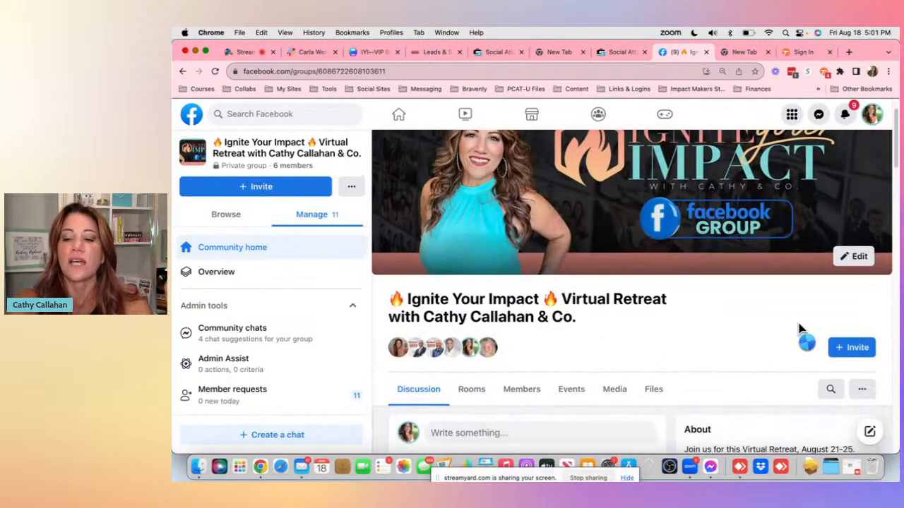
{"action": "left_click", "coordinate": [833, 389]}
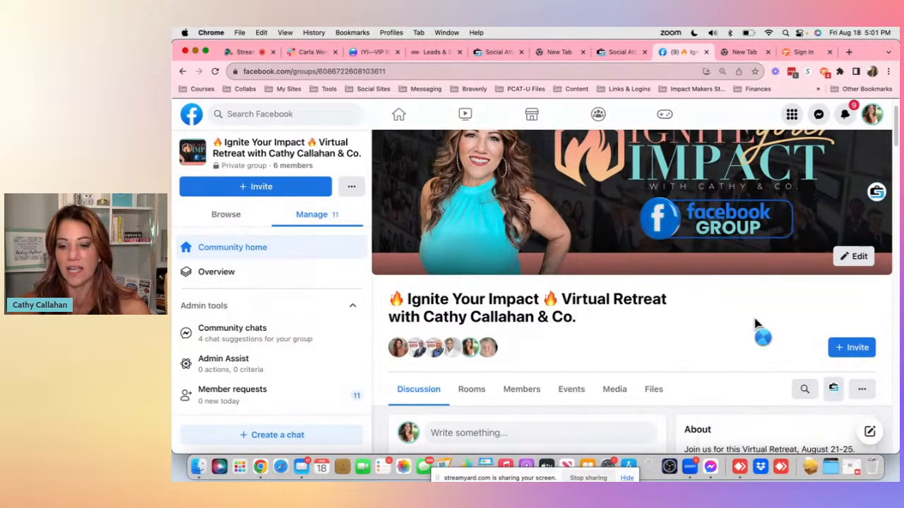
{"action": "scroll", "coordinate": [756, 332], "scroll_direction": "down", "scroll_amount": 2}
{"action": "mouse_move", "coordinate": [835, 295]}
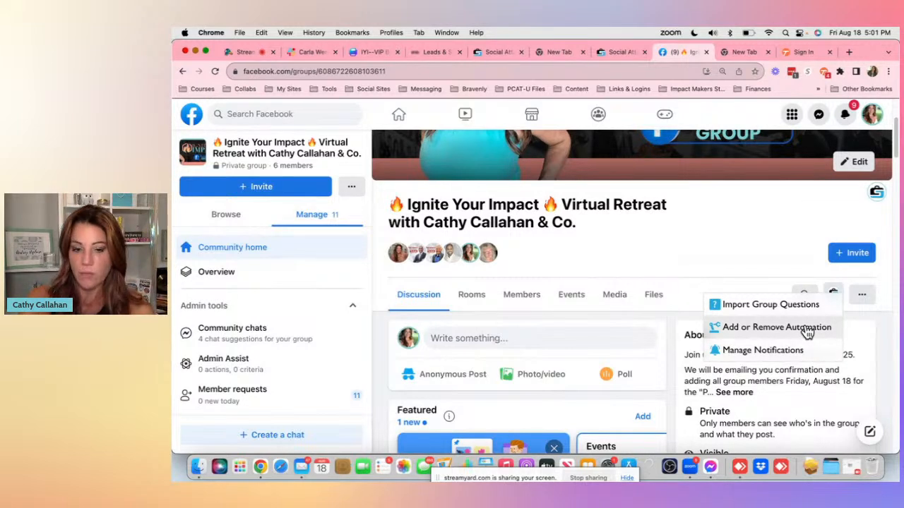
{"action": "left_click", "coordinate": [265, 399]}
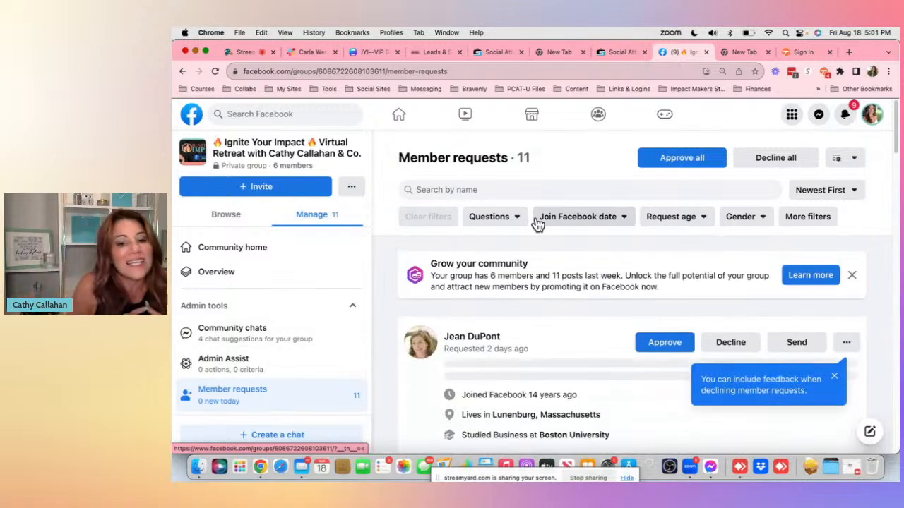
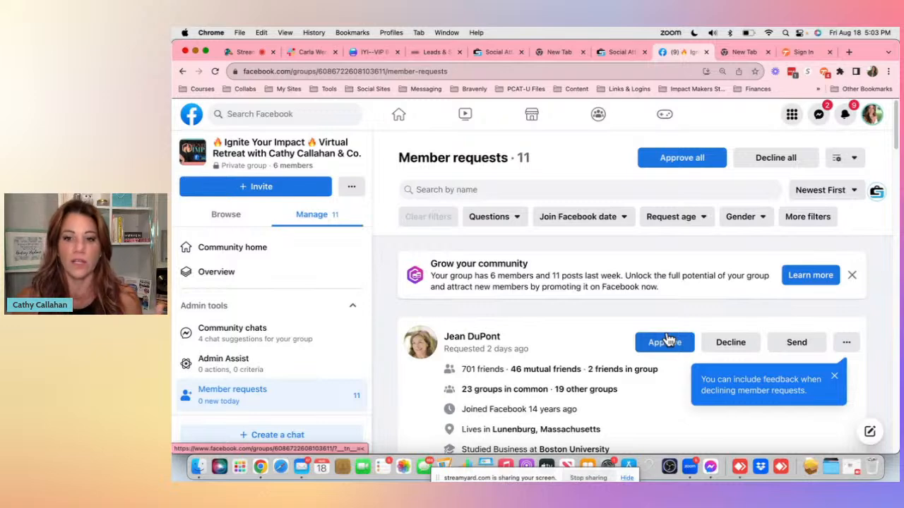
- Switch to the Social Attache tab, open account switching, and choose the user's other CRM account as target user
{"action": "left_click", "coordinate": [251, 53]}
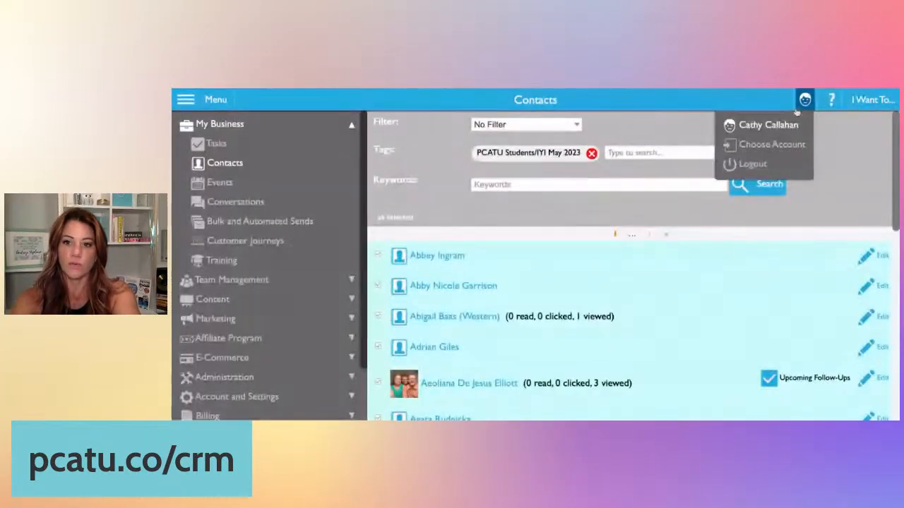
{"action": "left_click", "coordinate": [776, 145]}
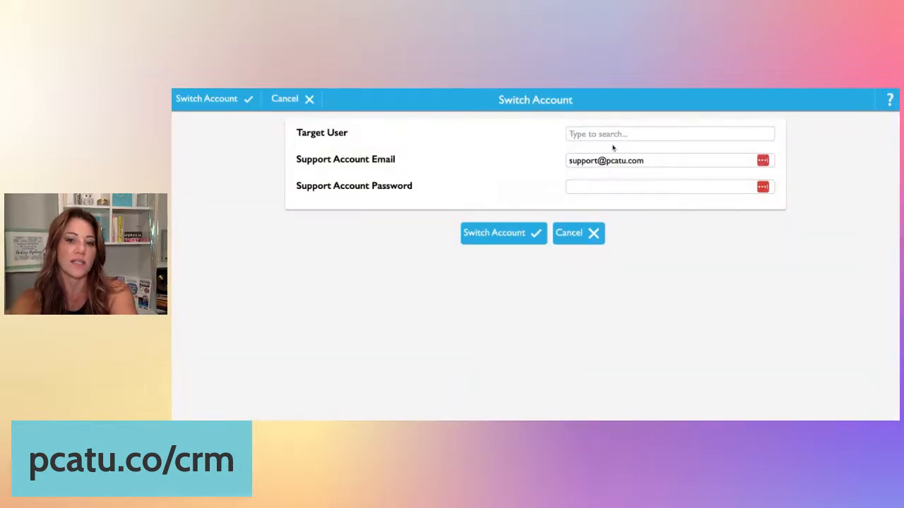
{"action": "left_click", "coordinate": [615, 133]}
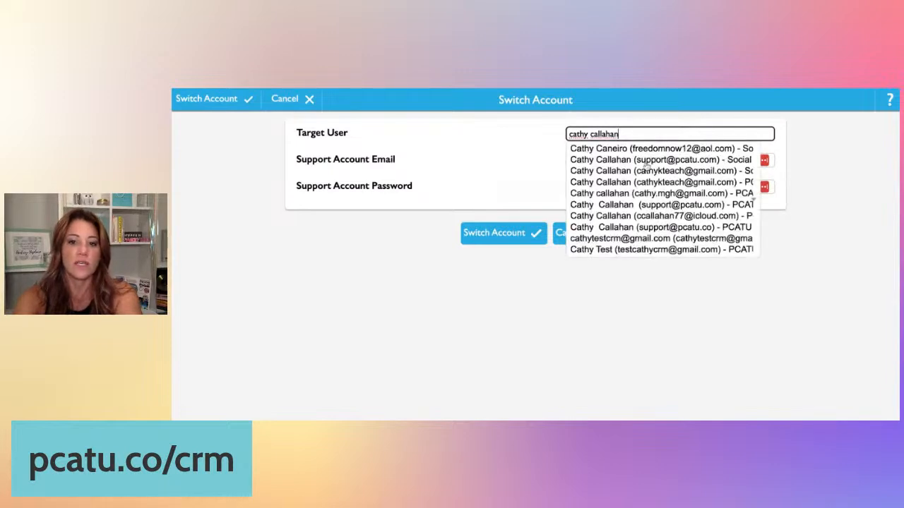
{"action": "left_click", "coordinate": [661, 215]}
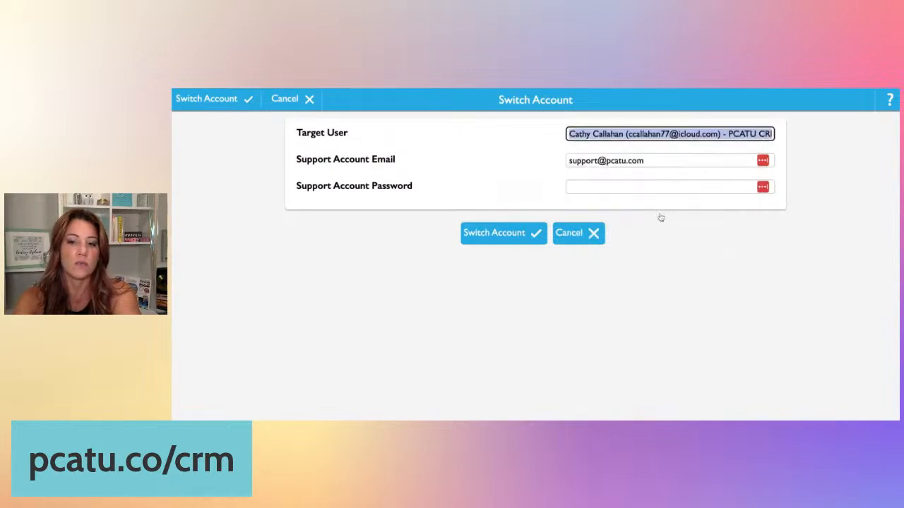
- Enter the support account password and switch to the selected account
{"action": "left_click", "coordinate": [652, 187]}
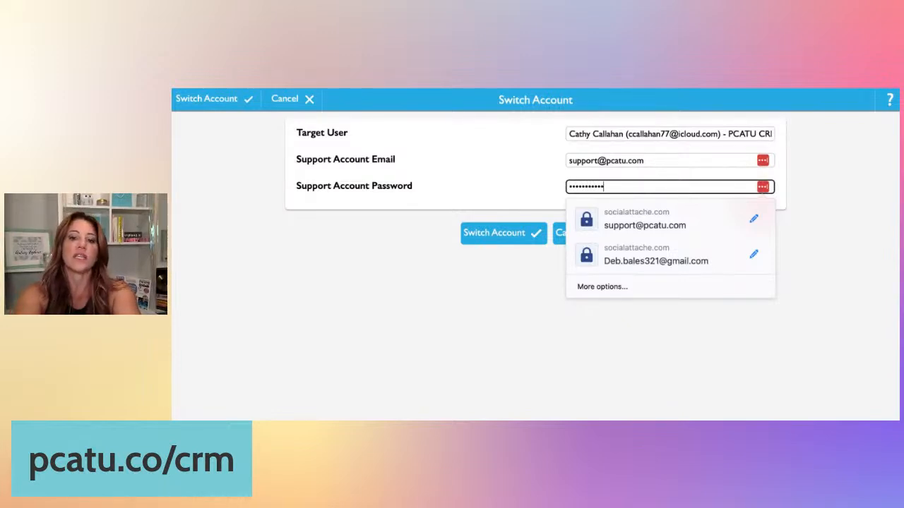
{"action": "left_click_drag", "start_coordinate": [613, 185], "coordinate": [564, 181]}
{"action": "type", "text": "••"}
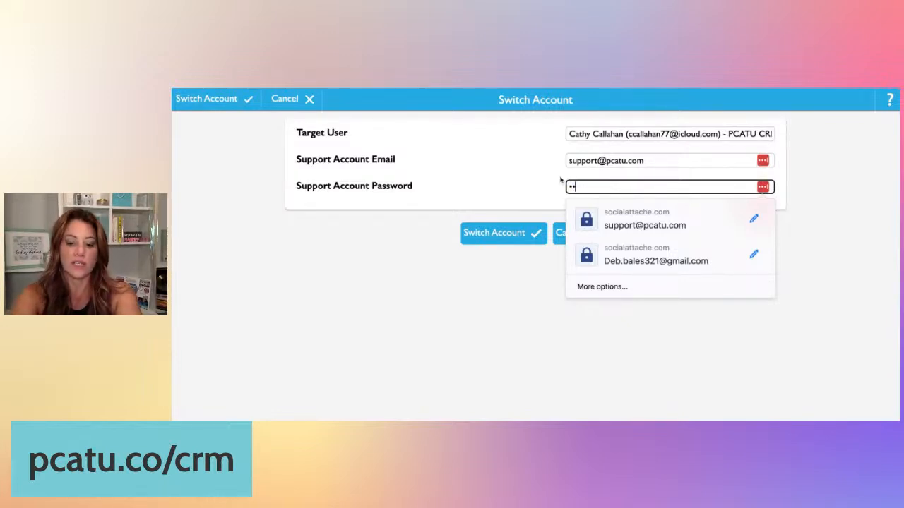
{"action": "key", "text": "Return"}
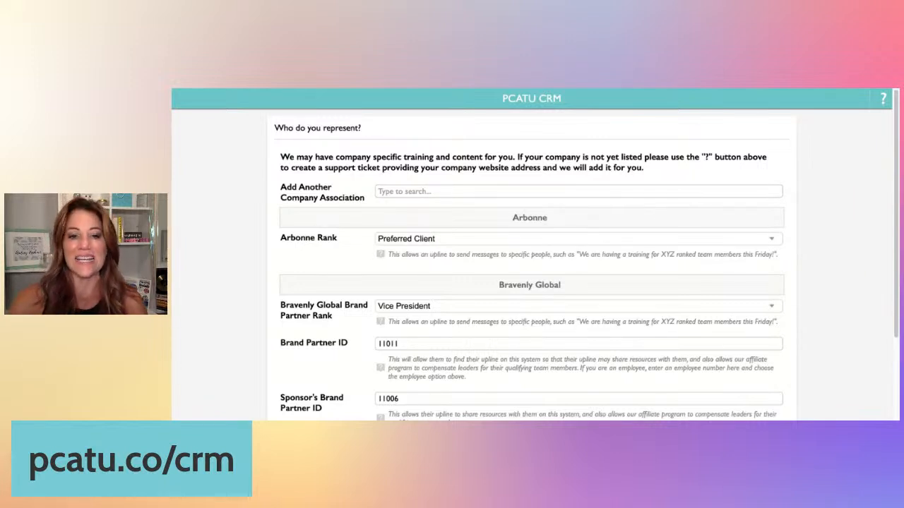
- Open the Affiliate Program Join registration form, review it, and decline it
{"action": "scroll", "coordinate": [385, 326], "scroll_direction": "down", "scroll_amount": 3}
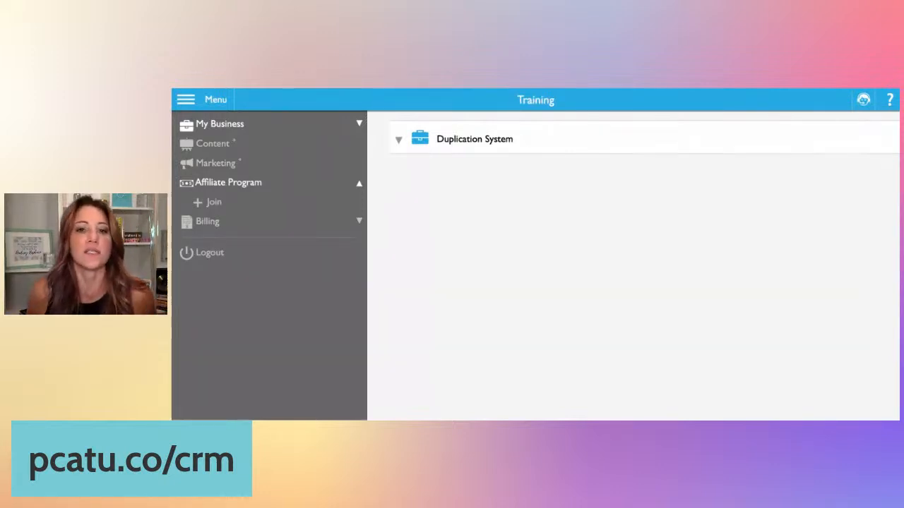
{"action": "left_click", "coordinate": [229, 183]}
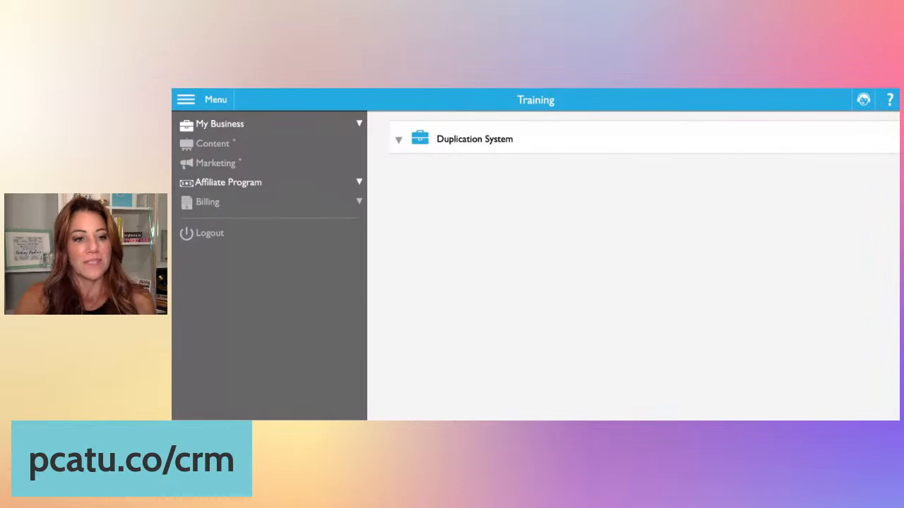
{"action": "left_click", "coordinate": [351, 185]}
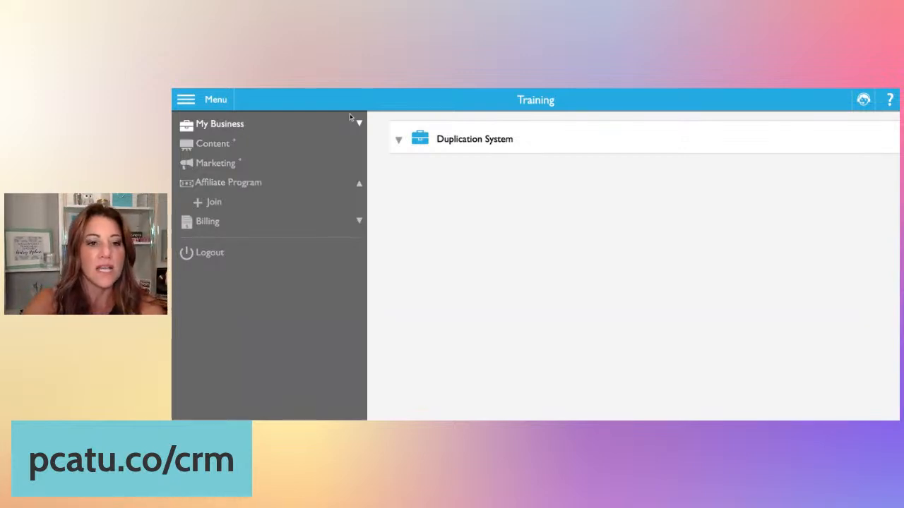
{"action": "left_click", "coordinate": [358, 124]}
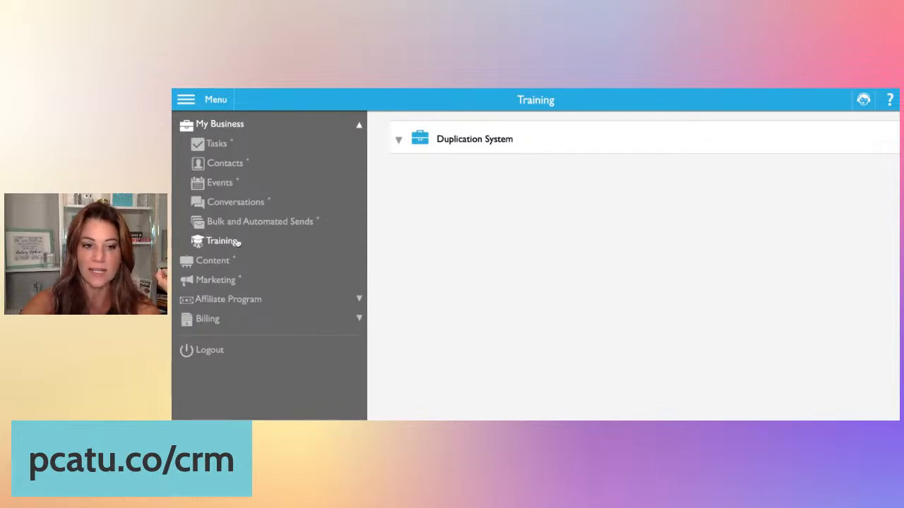
{"action": "left_click", "coordinate": [358, 299]}
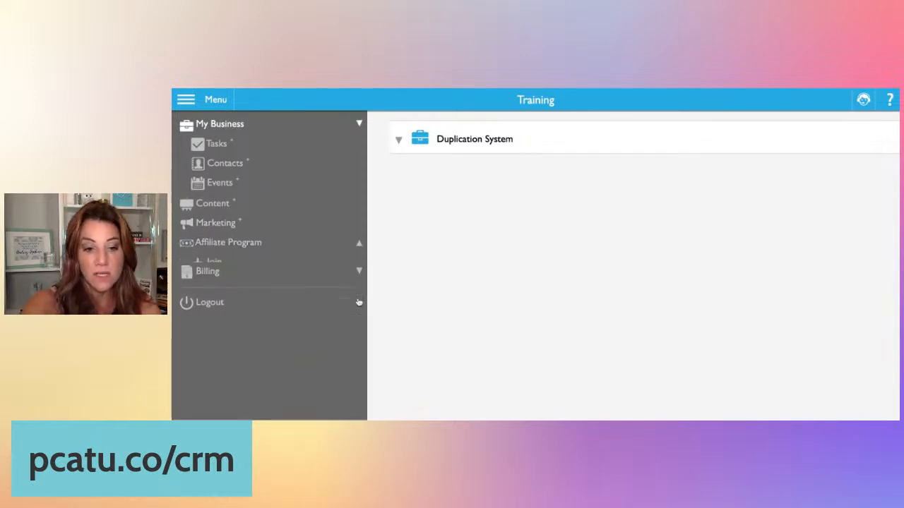
{"action": "left_click", "coordinate": [215, 203]}
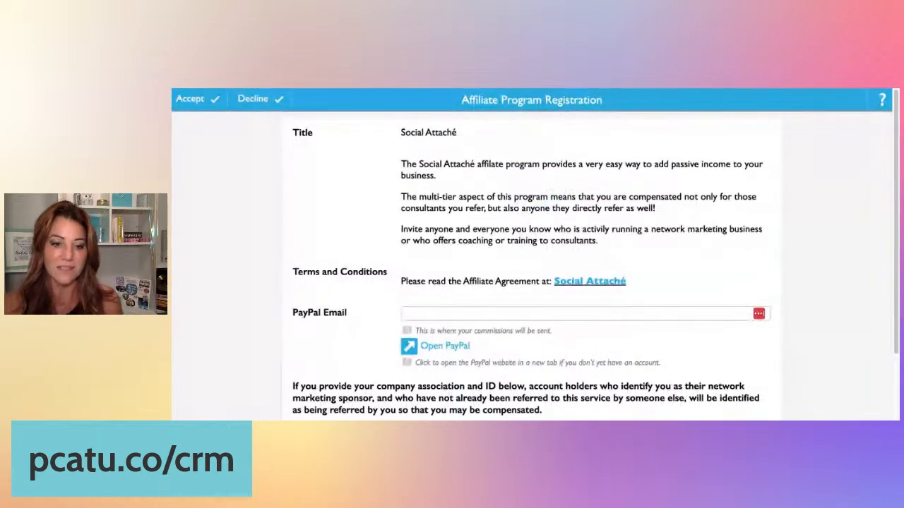
{"action": "scroll", "coordinate": [644, 230], "scroll_direction": "down", "scroll_amount": 3}
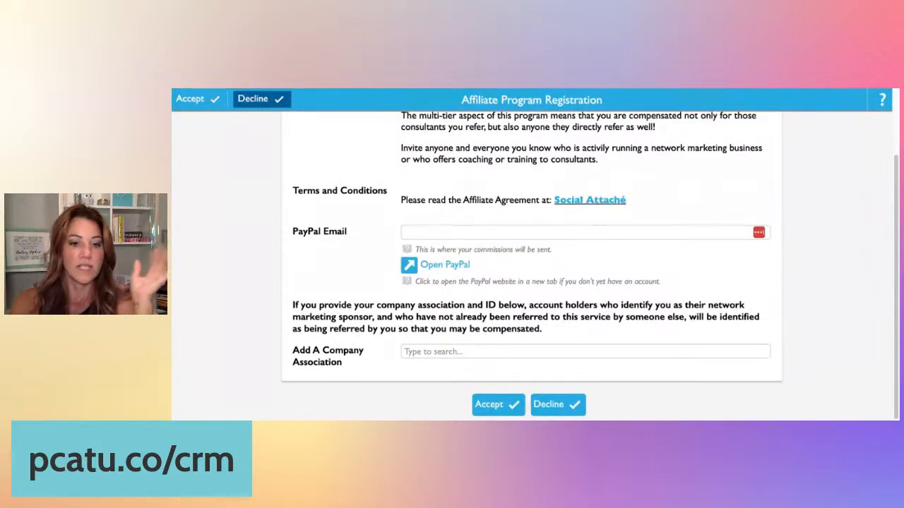
{"action": "left_click", "coordinate": [260, 99]}
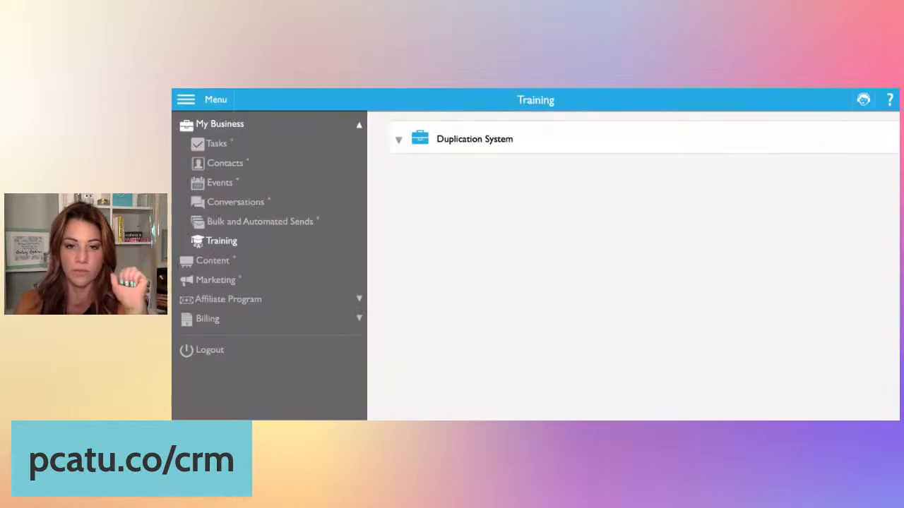
- Switch back to the main account and open the affiliate Statistics and Share Links page
{"action": "left_click", "coordinate": [866, 101]}
{"action": "left_click", "coordinate": [845, 131]}
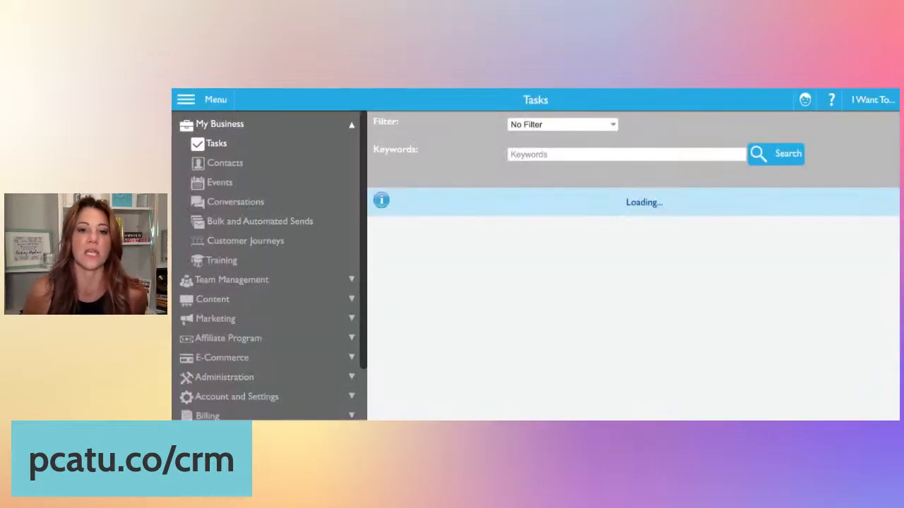
{"action": "left_click", "coordinate": [293, 339]}
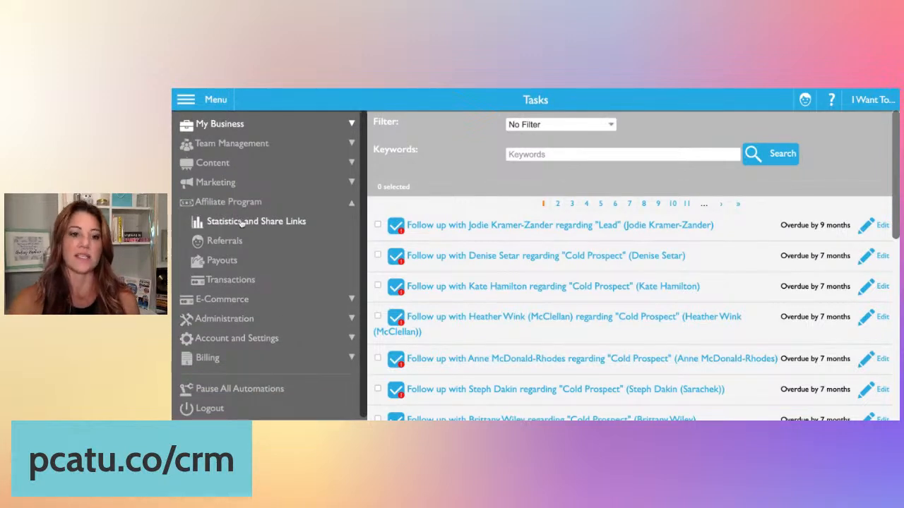
{"action": "left_click", "coordinate": [282, 222]}
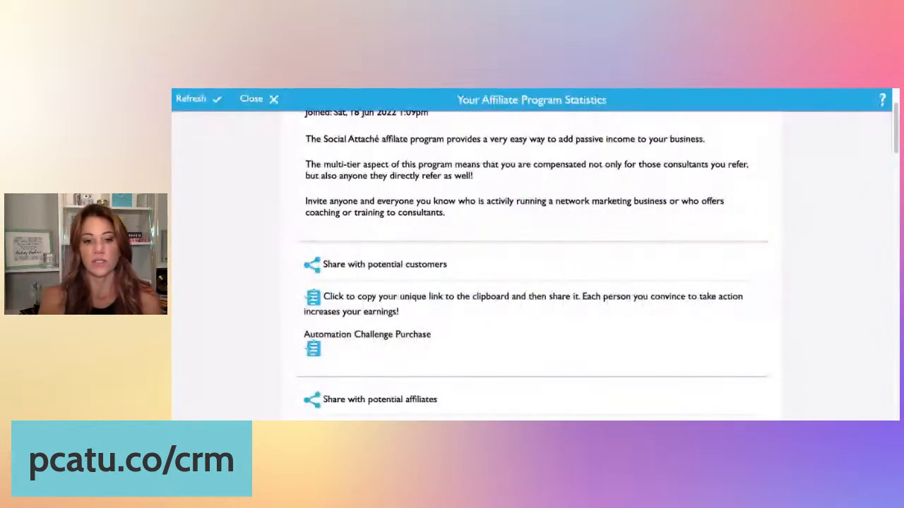
- Copy the unique share link for potential customers from the affiliate statistics page
{"action": "scroll", "coordinate": [308, 220], "scroll_direction": "up", "scroll_amount": 2}
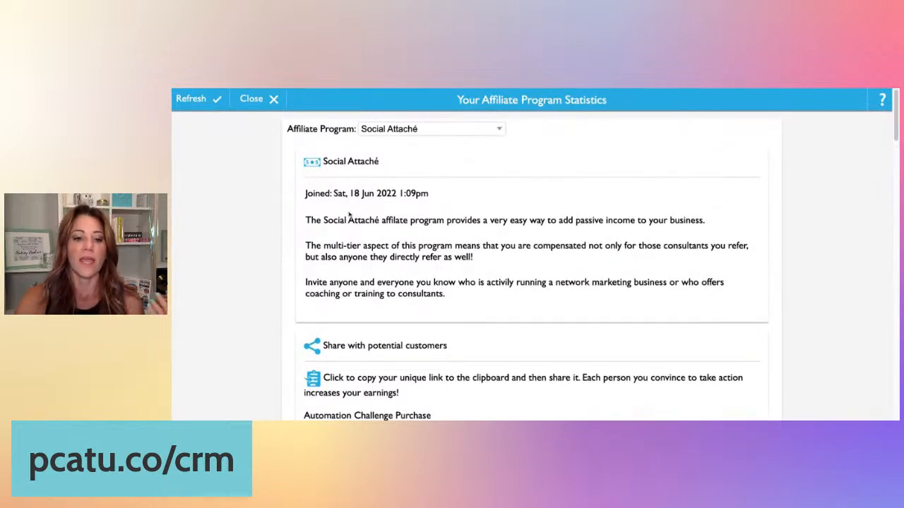
{"action": "scroll", "coordinate": [349, 216], "scroll_direction": "down", "scroll_amount": 2}
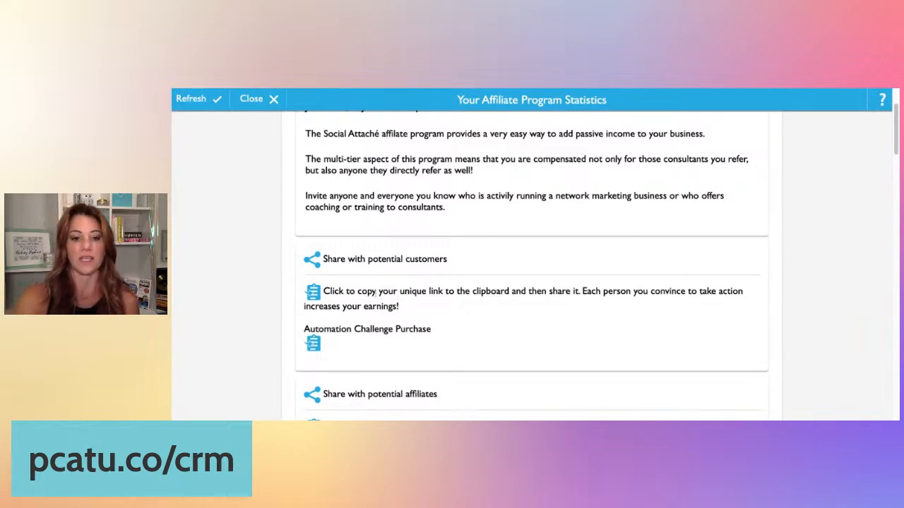
{"action": "left_click", "coordinate": [313, 295]}
{"action": "scroll", "coordinate": [512, 203], "scroll_direction": "down", "scroll_amount": 5}
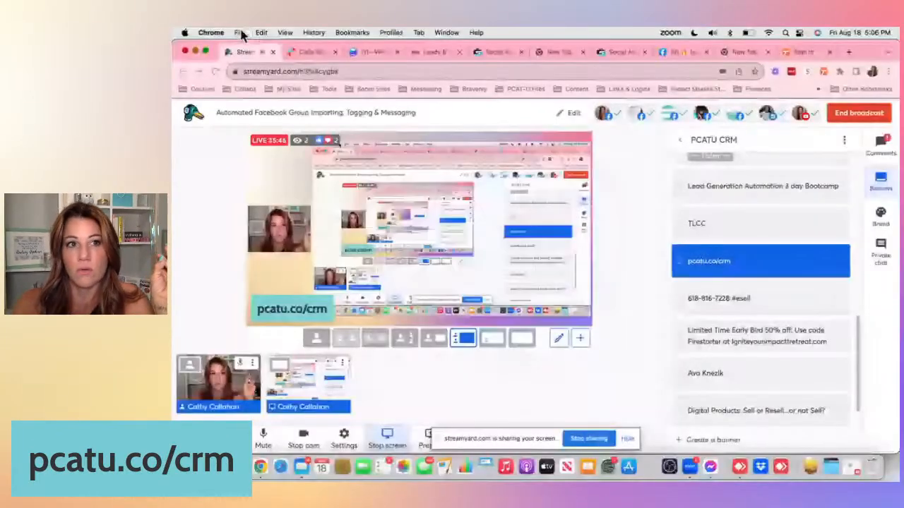
- Open a new incognito window and load the copied referral link
{"action": "left_click", "coordinate": [240, 32]}
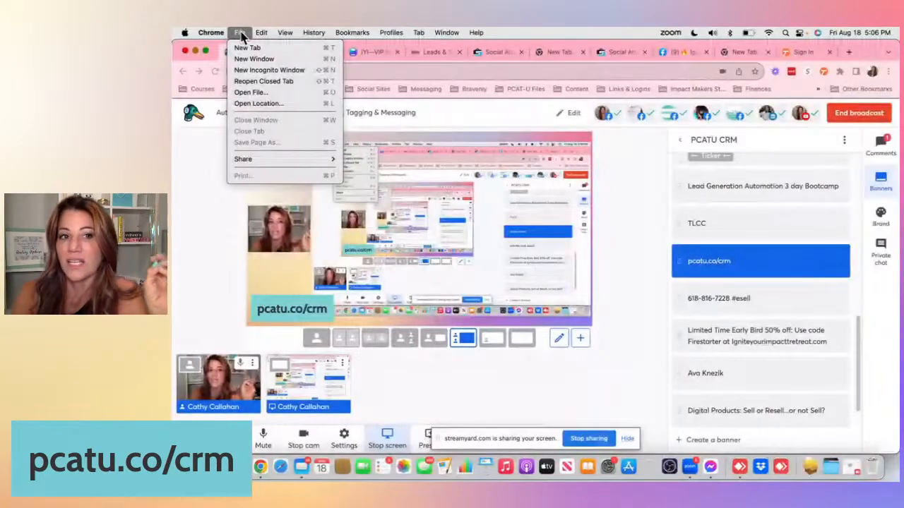
{"action": "left_click", "coordinate": [266, 71]}
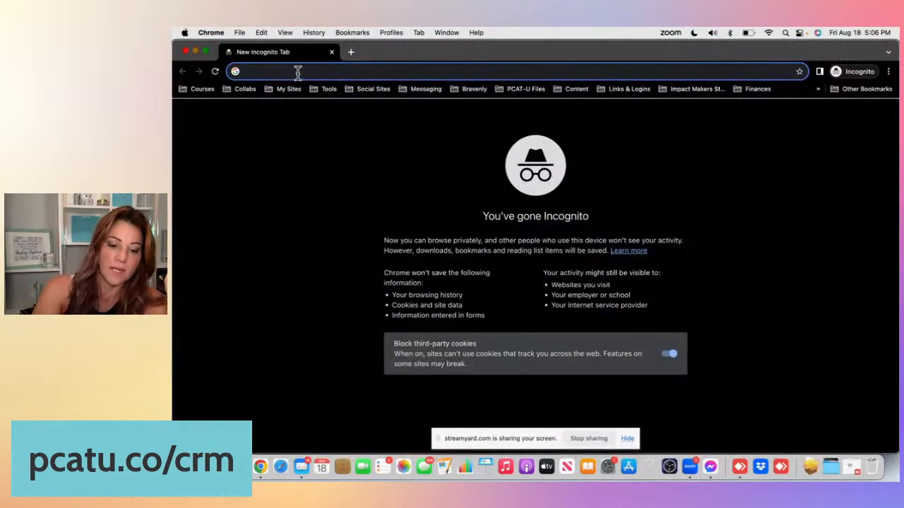
{"action": "key", "text": "super+v"}
{"action": "key", "text": "Return"}
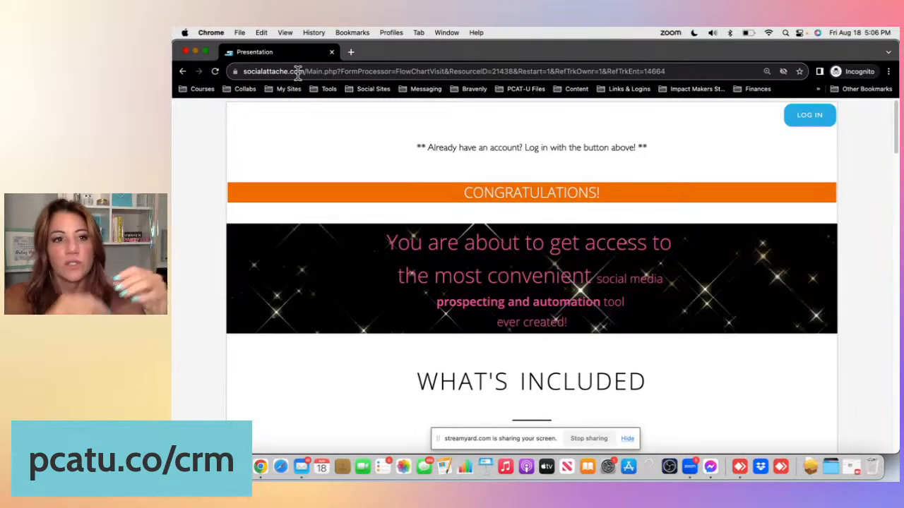
- Go to pcatu.co/crm in the incognito window
{"action": "left_click", "coordinate": [298, 73]}
{"action": "type", "text": "pcatu.coc"}
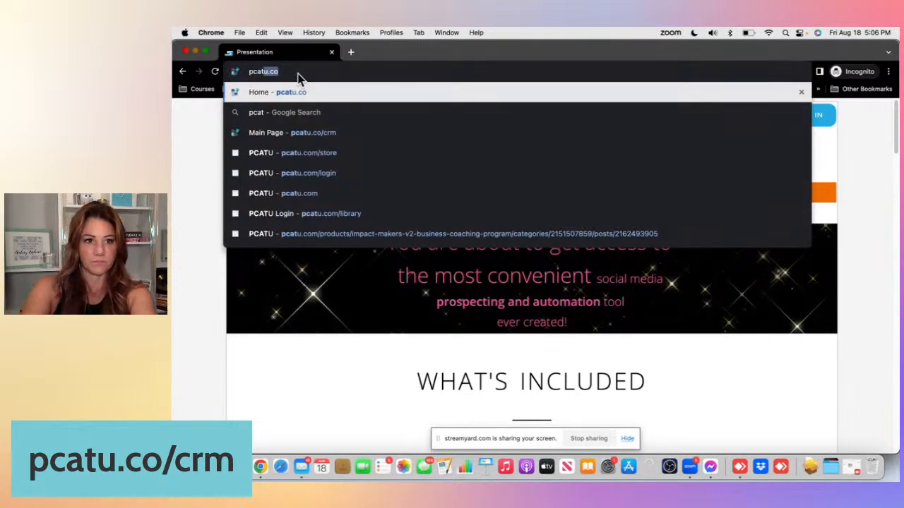
{"action": "key", "text": "BackSpace"}
{"action": "type", "text": "/crm"}
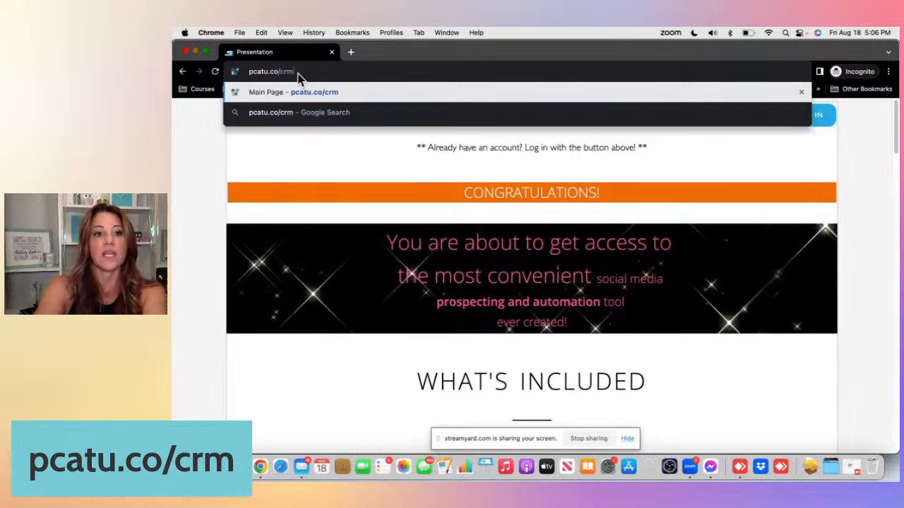
{"action": "key", "text": "Return"}
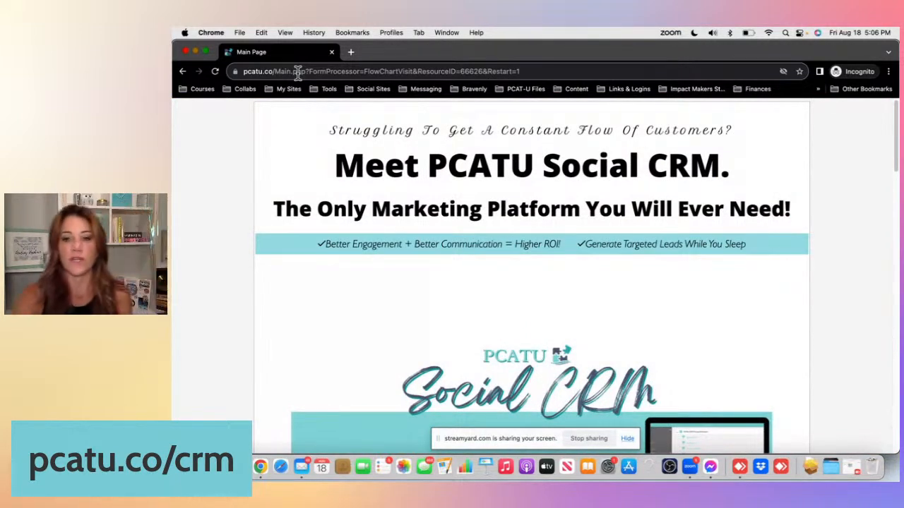
- Scroll to the 30 day trial form and enter the first and last name
{"action": "scroll", "coordinate": [657, 183], "scroll_direction": "down", "scroll_amount": 2}
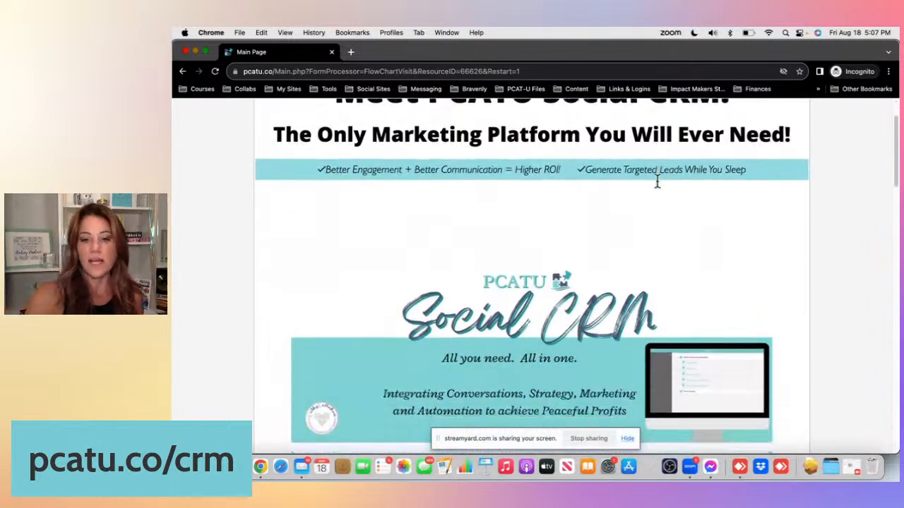
{"action": "scroll", "coordinate": [657, 183], "scroll_direction": "down", "scroll_amount": 5}
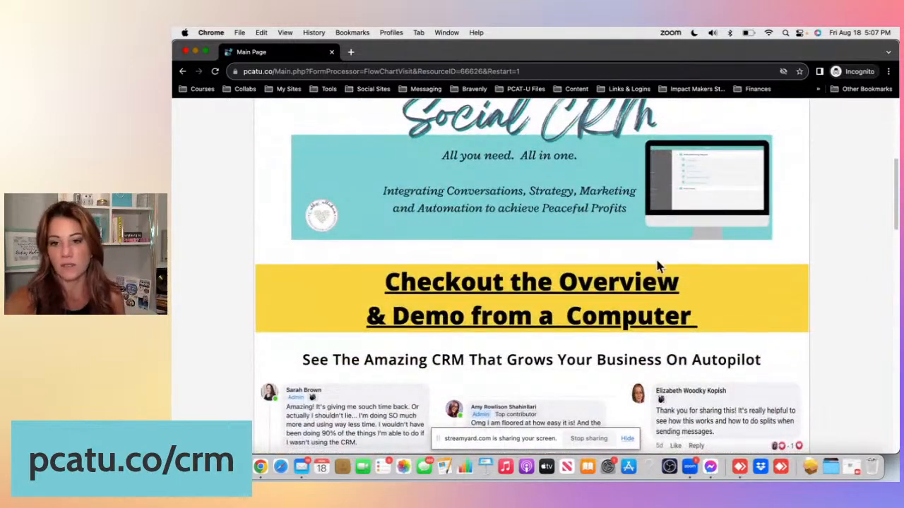
{"action": "scroll", "coordinate": [678, 283], "scroll_direction": "down", "scroll_amount": 10}
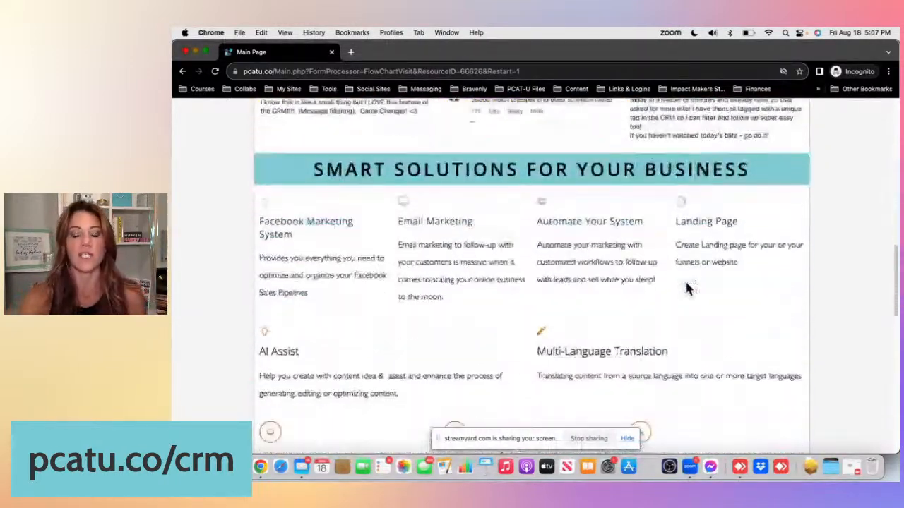
{"action": "scroll", "coordinate": [686, 282], "scroll_direction": "down", "scroll_amount": 16}
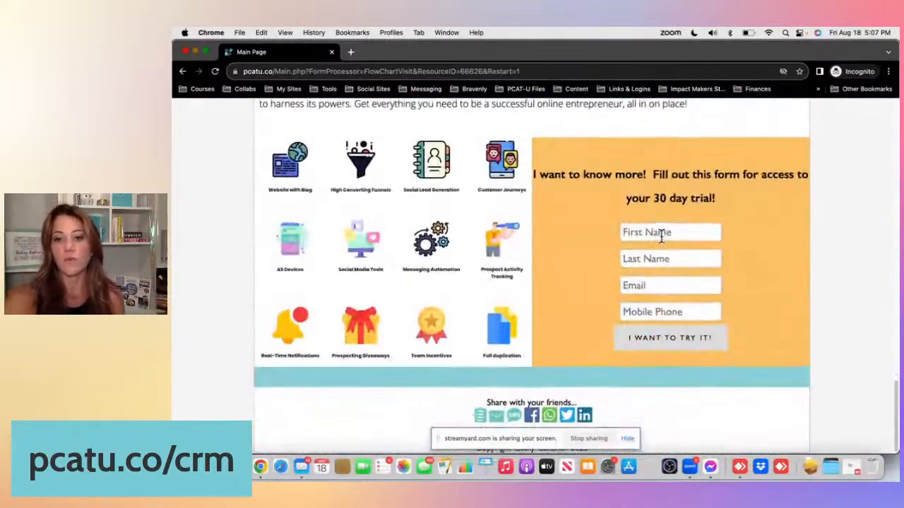
{"action": "left_click", "coordinate": [661, 239]}
{"action": "key", "text": "Tab"}
{"action": "key", "text": "Tab"}
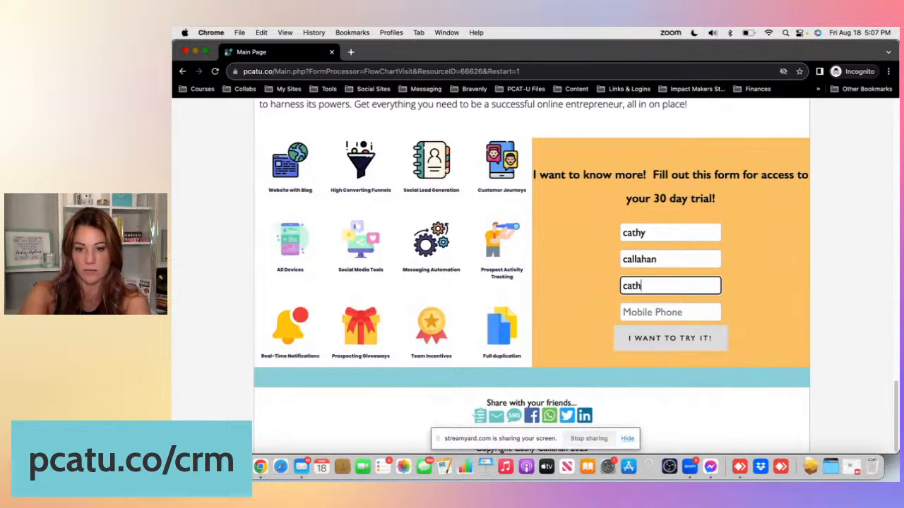
- Fill in the contact's e-mail and mobile phone number, then submit the trial request
{"action": "key", "text": "Tab"}
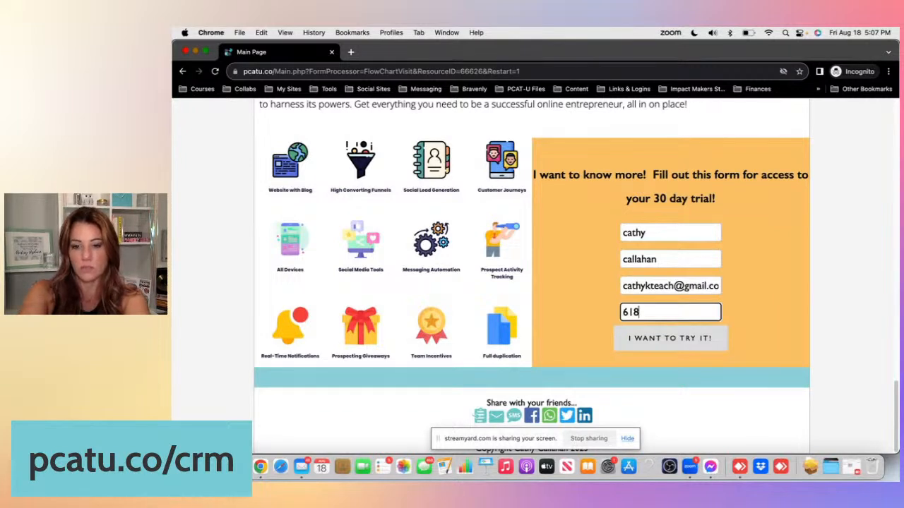
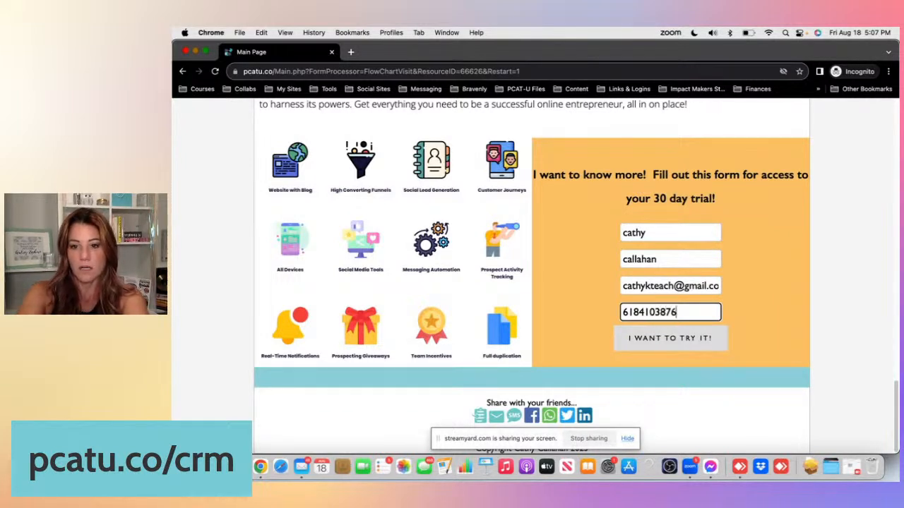
{"action": "left_click", "coordinate": [676, 342]}
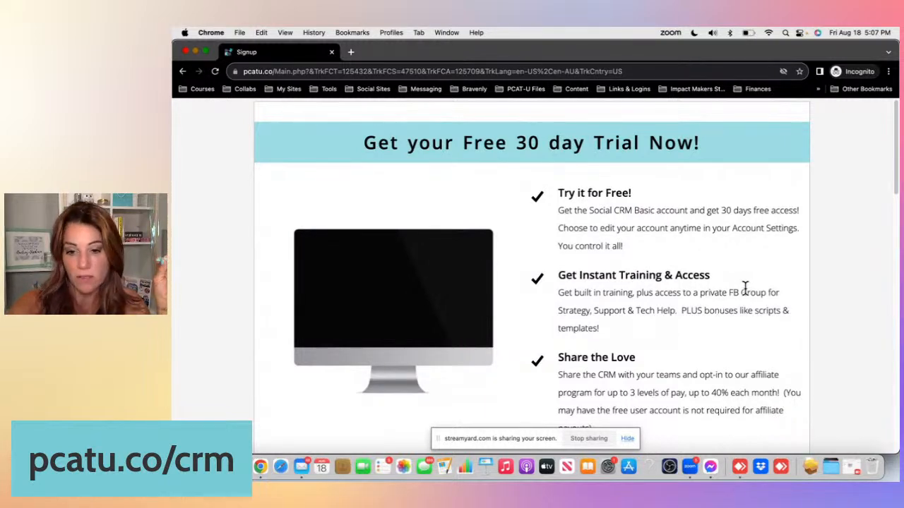
- Scroll down the signup page to review the three paid access levels and the starter or free account options
{"action": "scroll", "coordinate": [745, 288], "scroll_direction": "down", "scroll_amount": 3}
{"action": "scroll", "coordinate": [745, 288], "scroll_direction": "down", "scroll_amount": 1}
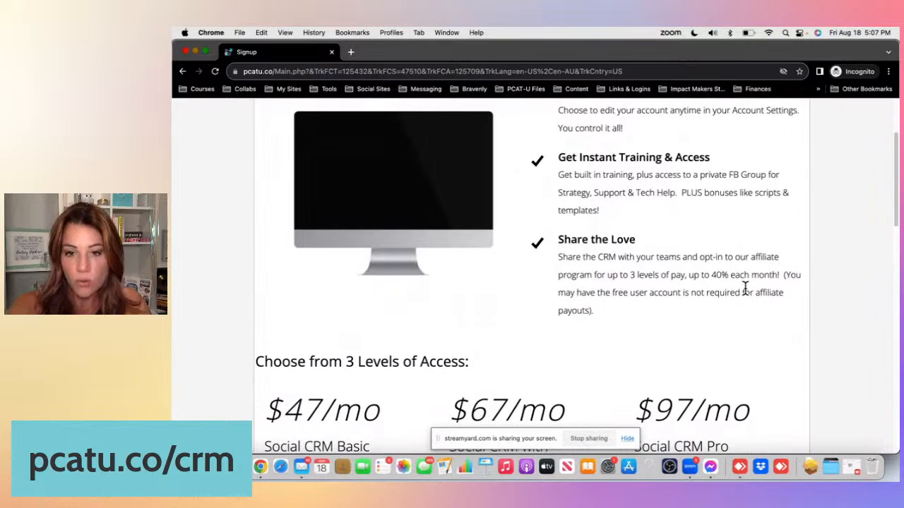
{"action": "scroll", "coordinate": [745, 288], "scroll_direction": "down", "scroll_amount": 6}
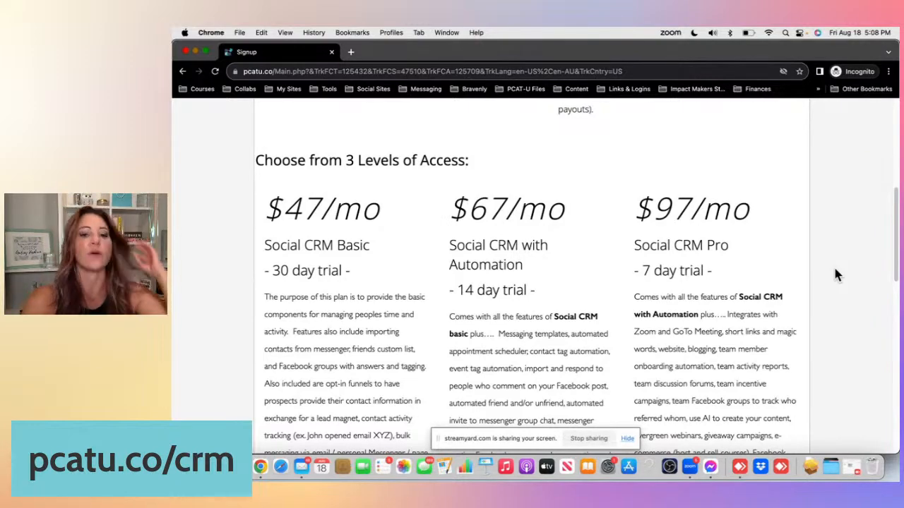
{"action": "scroll", "coordinate": [835, 274], "scroll_direction": "down", "scroll_amount": 2}
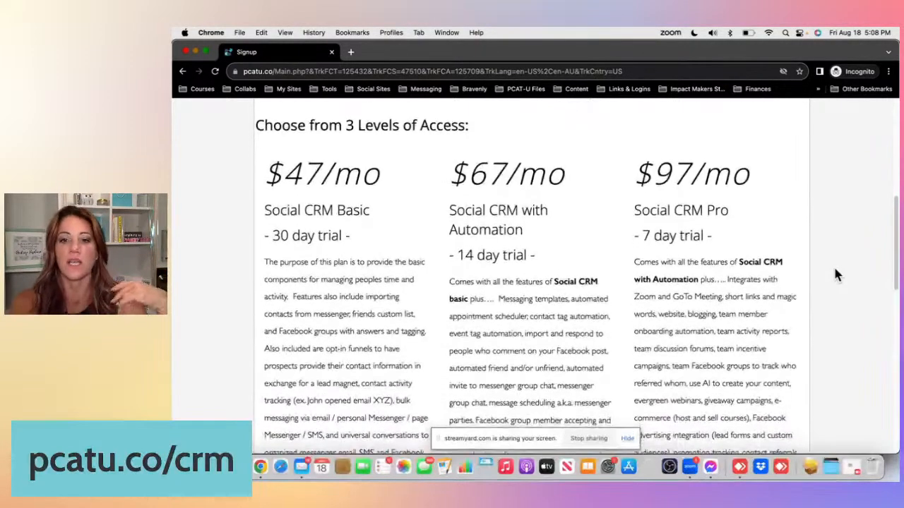
{"action": "scroll", "coordinate": [836, 274], "scroll_direction": "down", "scroll_amount": 1}
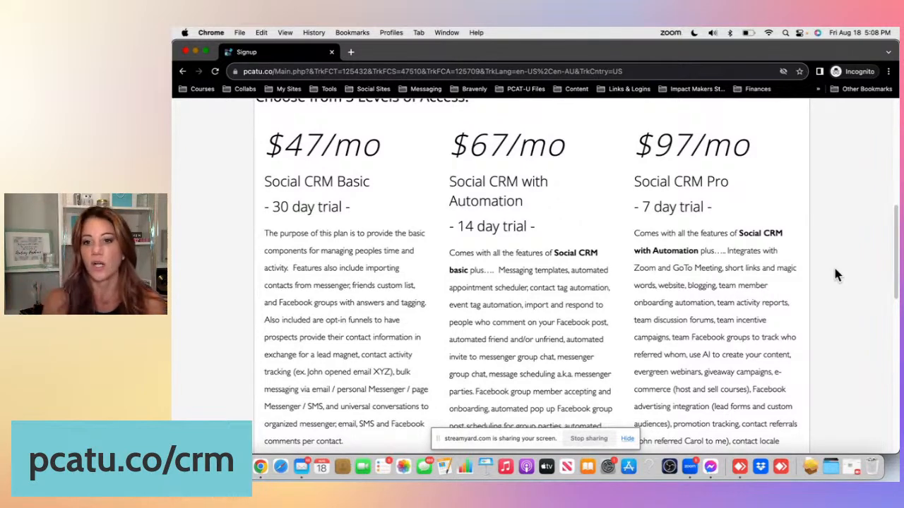
{"action": "scroll", "coordinate": [835, 275], "scroll_direction": "down", "scroll_amount": 1}
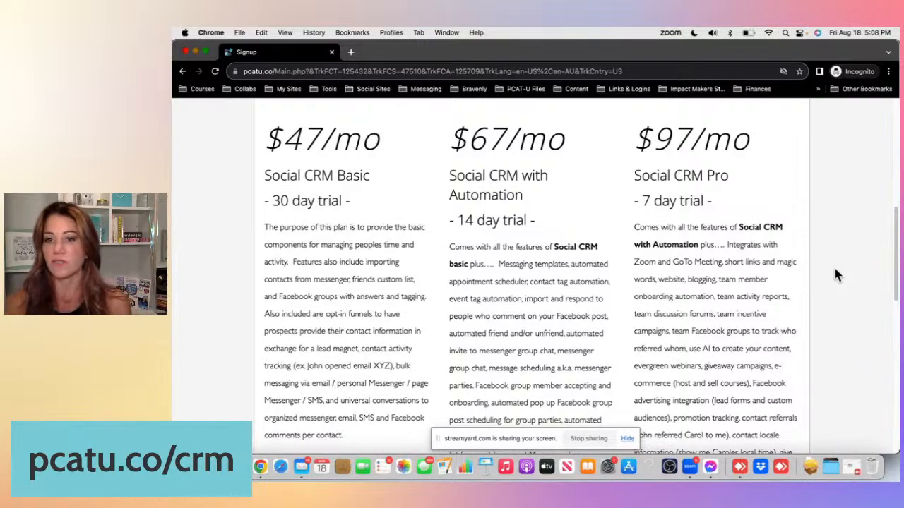
{"action": "scroll", "coordinate": [835, 275], "scroll_direction": "down", "scroll_amount": 10}
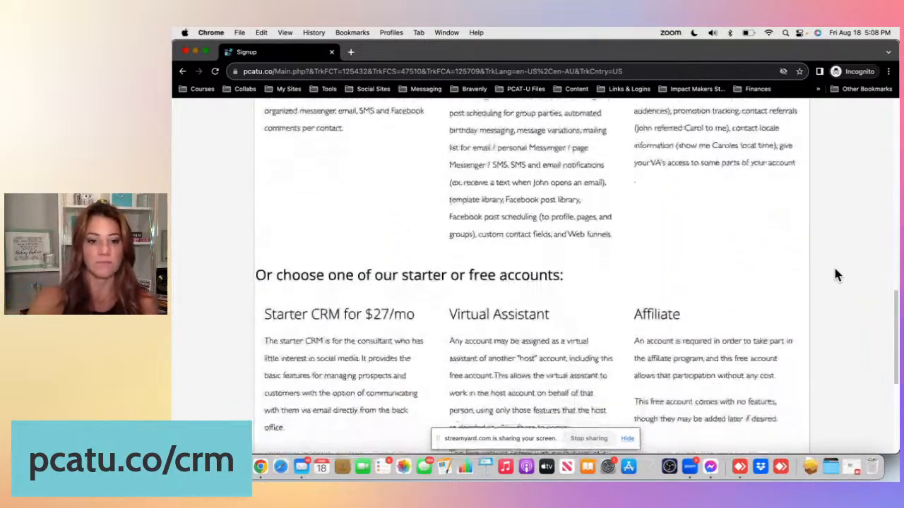
{"action": "scroll", "coordinate": [835, 276], "scroll_direction": "down", "scroll_amount": 3}
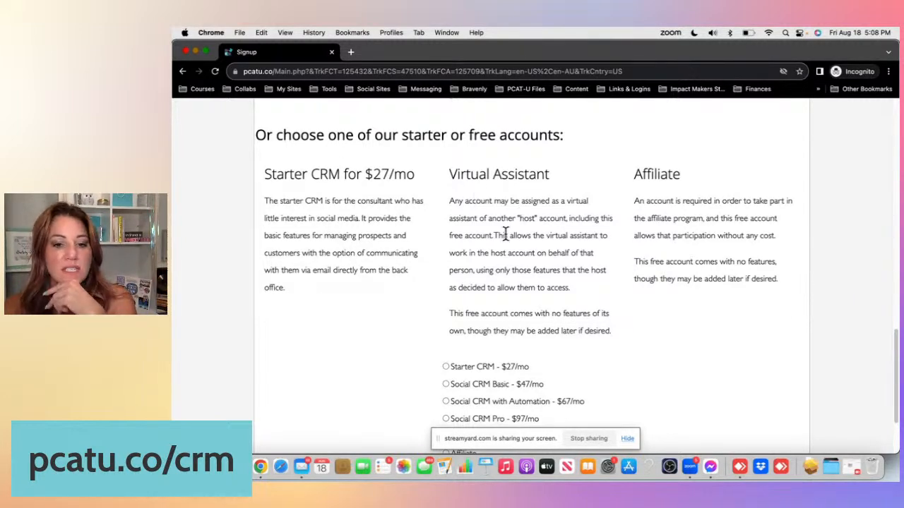
{"action": "scroll", "coordinate": [513, 234], "scroll_direction": "down", "scroll_amount": 1}
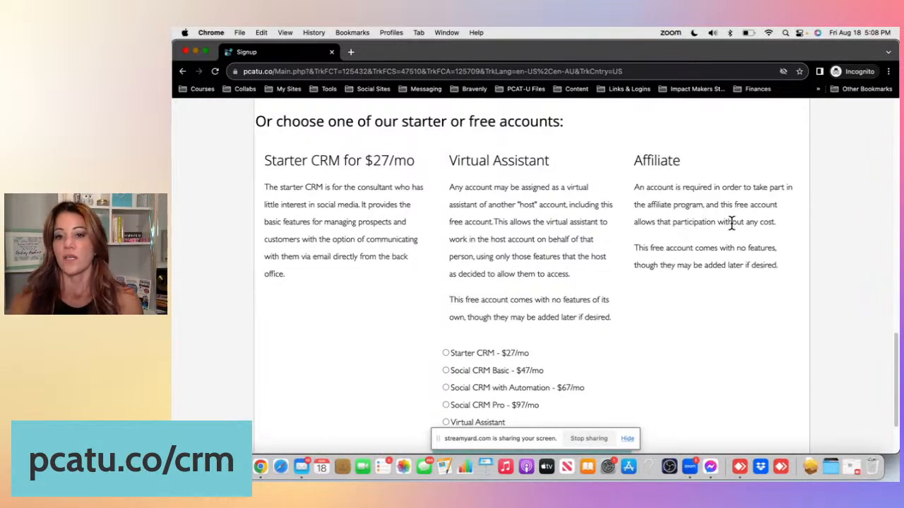
{"action": "scroll", "coordinate": [732, 223], "scroll_direction": "down", "scroll_amount": 3}
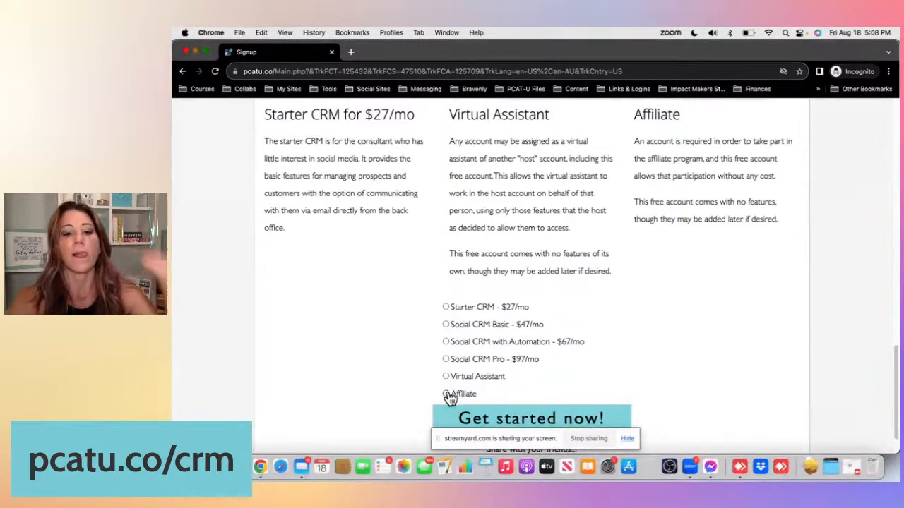
{"action": "scroll", "coordinate": [519, 374], "scroll_direction": "down", "scroll_amount": 2}
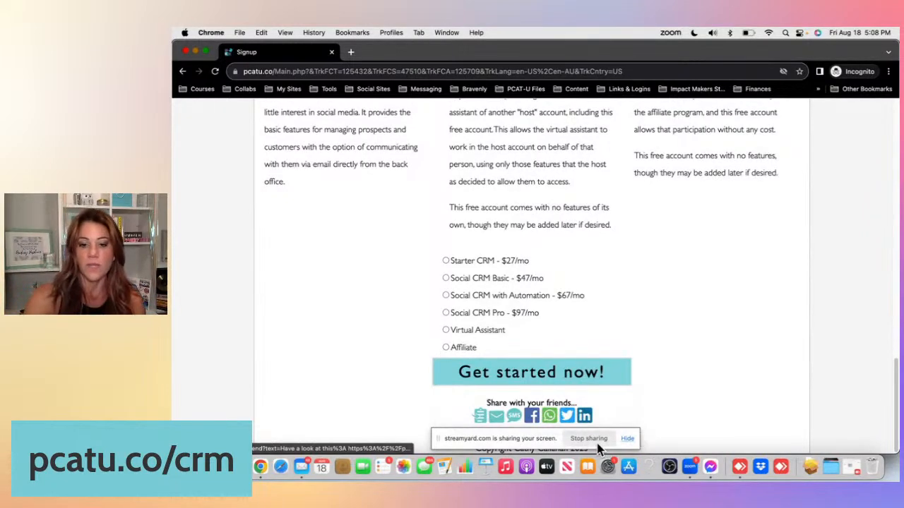
{"action": "left_click", "coordinate": [598, 443]}
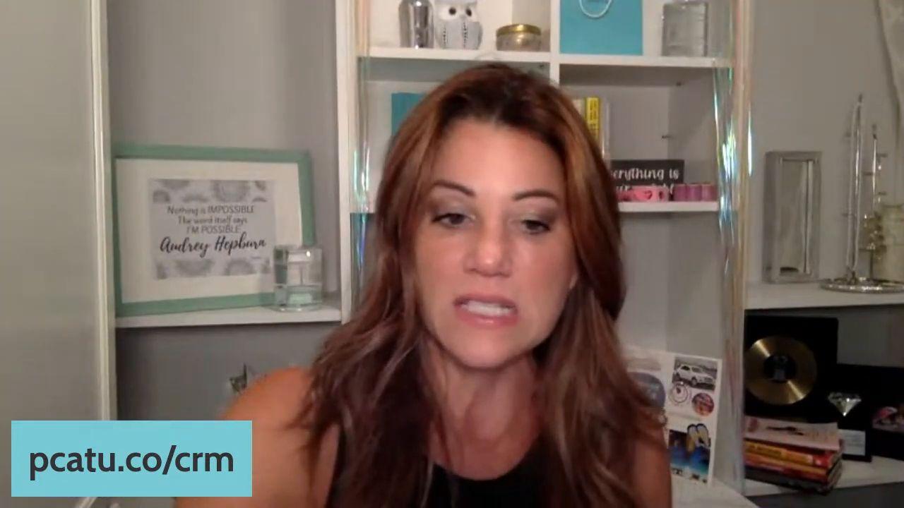